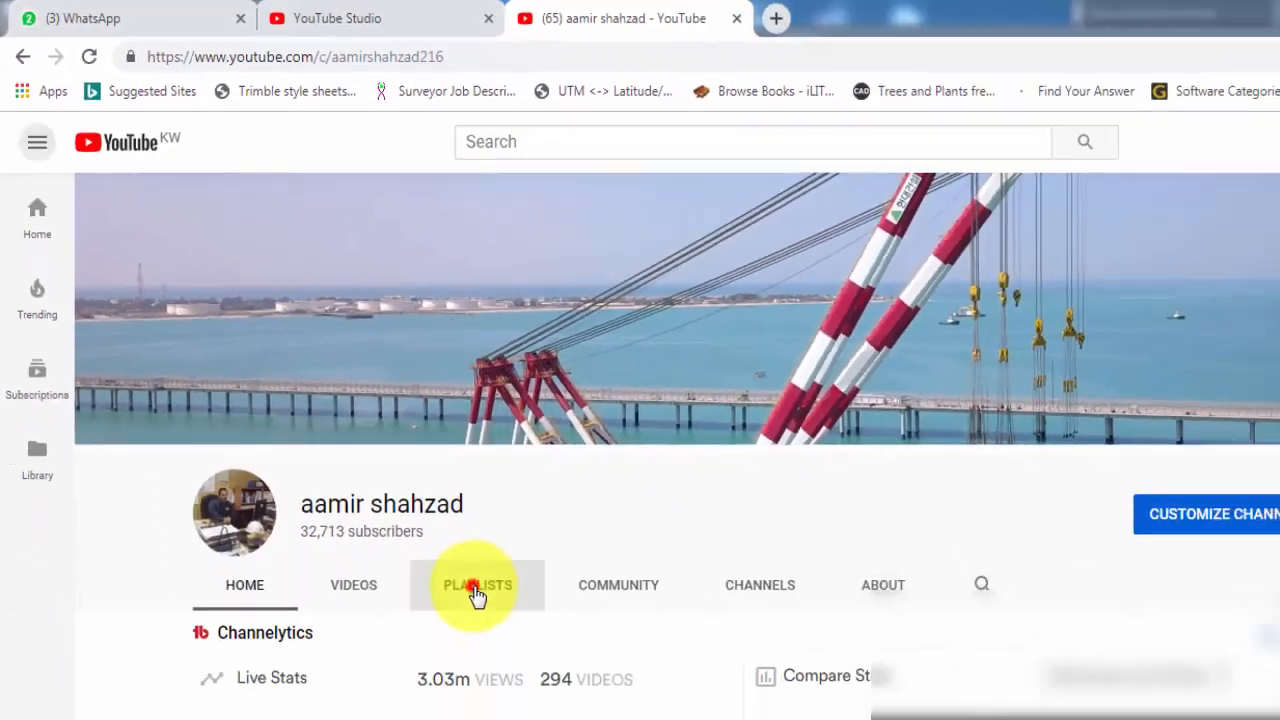
- View the YouTube channel's playlists, dismissing the download manager error, and switch to the AutoCAD drawing
click(476, 594)
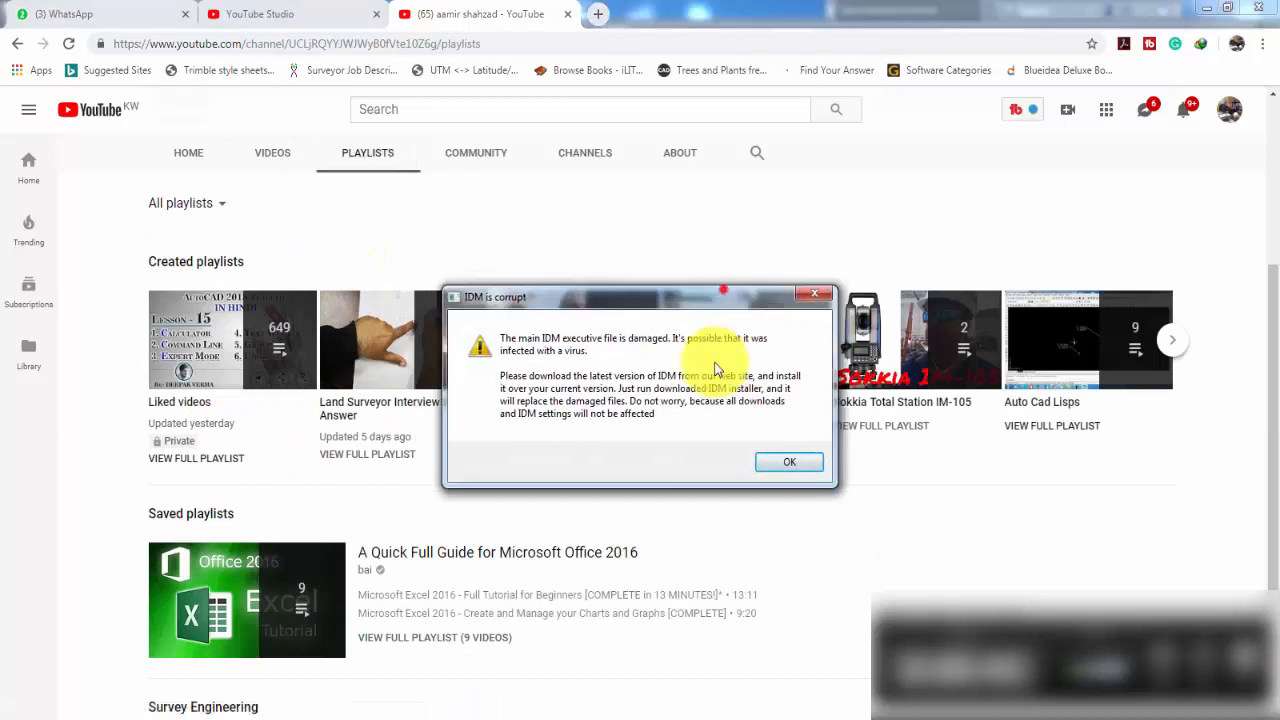
click(722, 289)
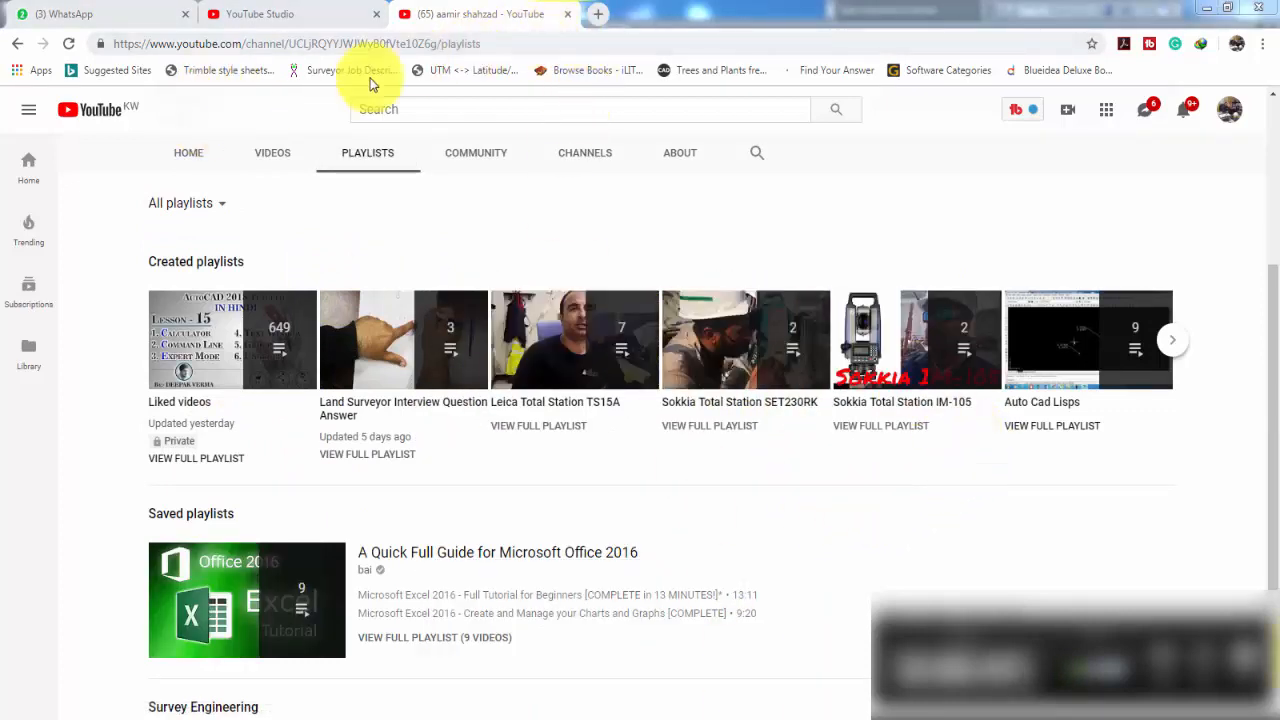
click(1207, 8)
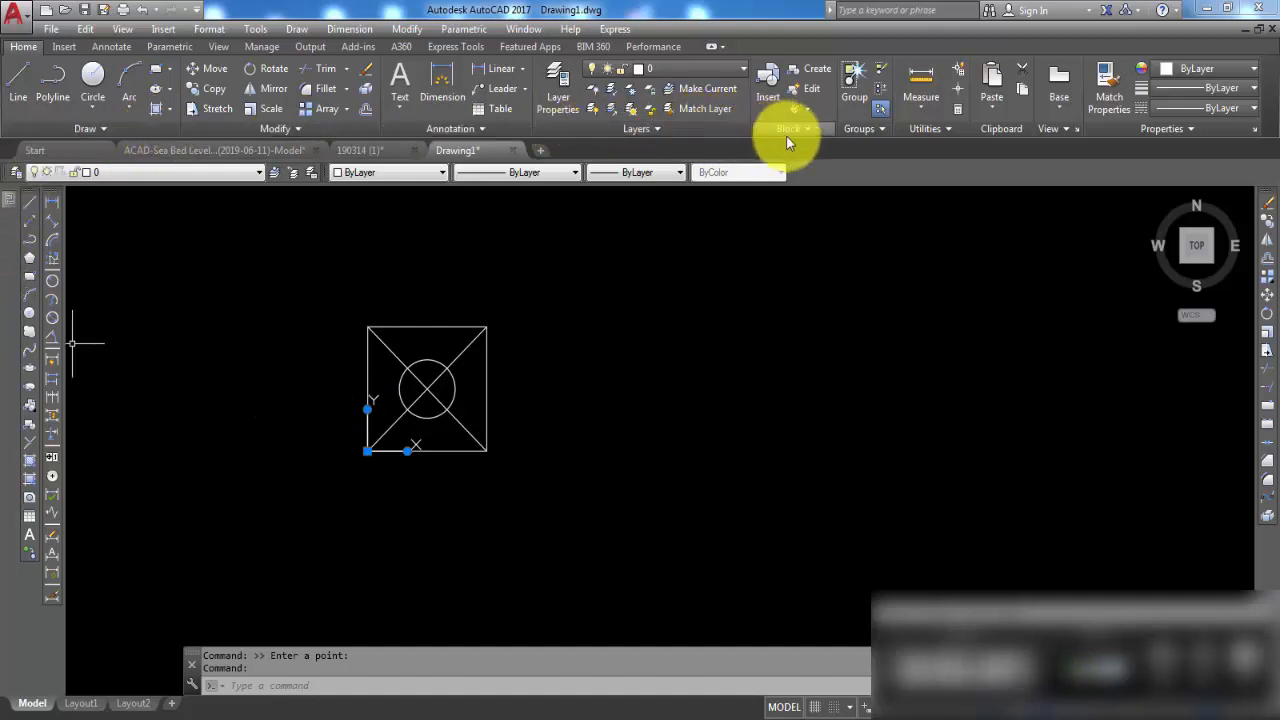
- Open the QuickCalc calculator briefly and close it again
click(959, 110)
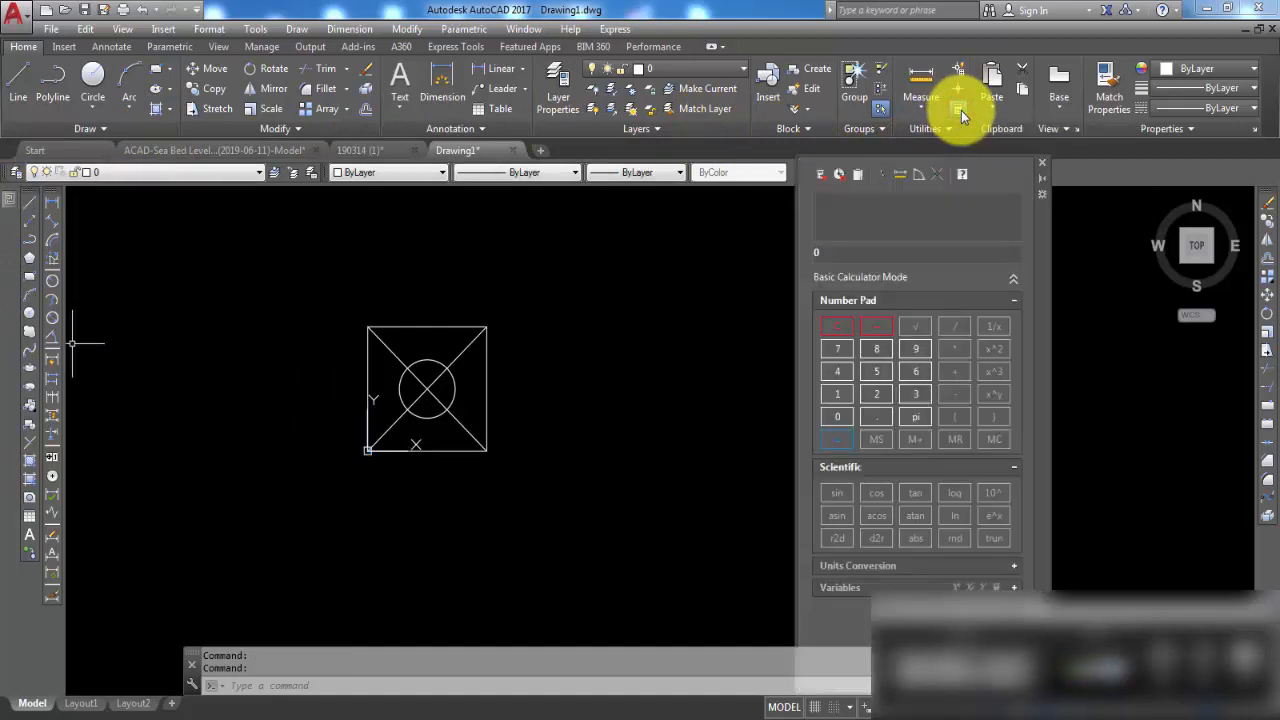
click(1042, 166)
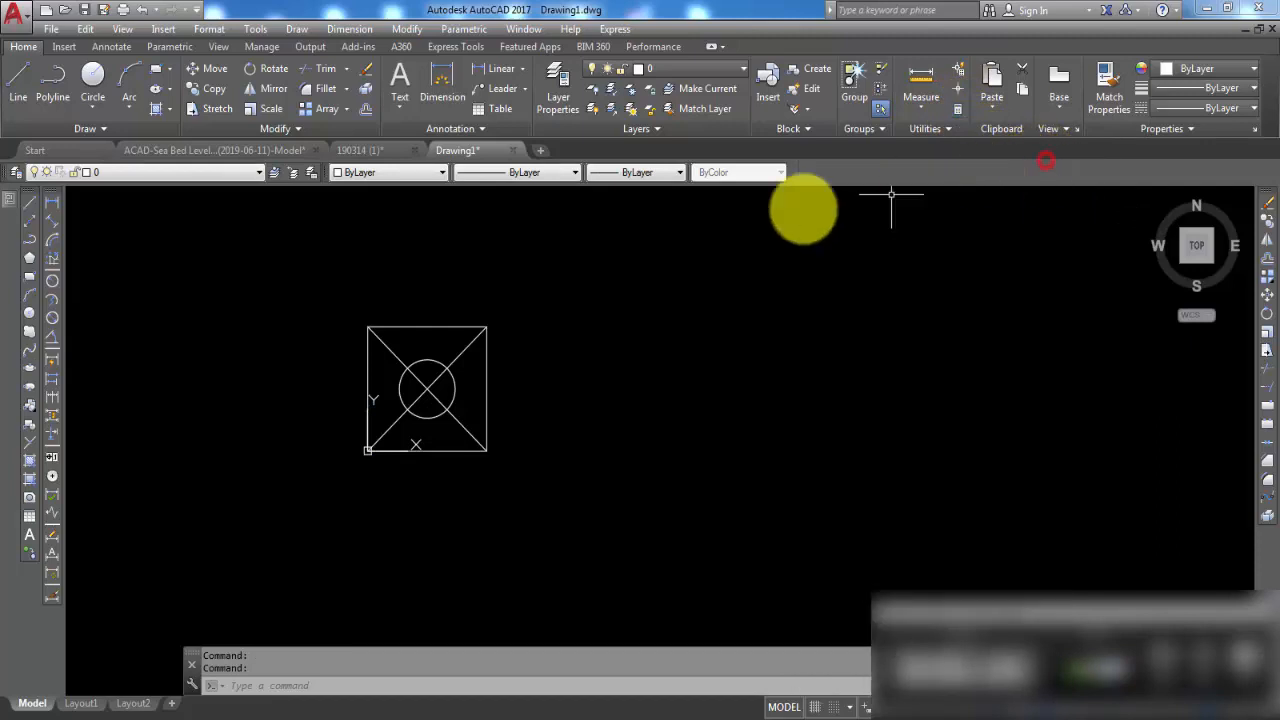
click(216, 47)
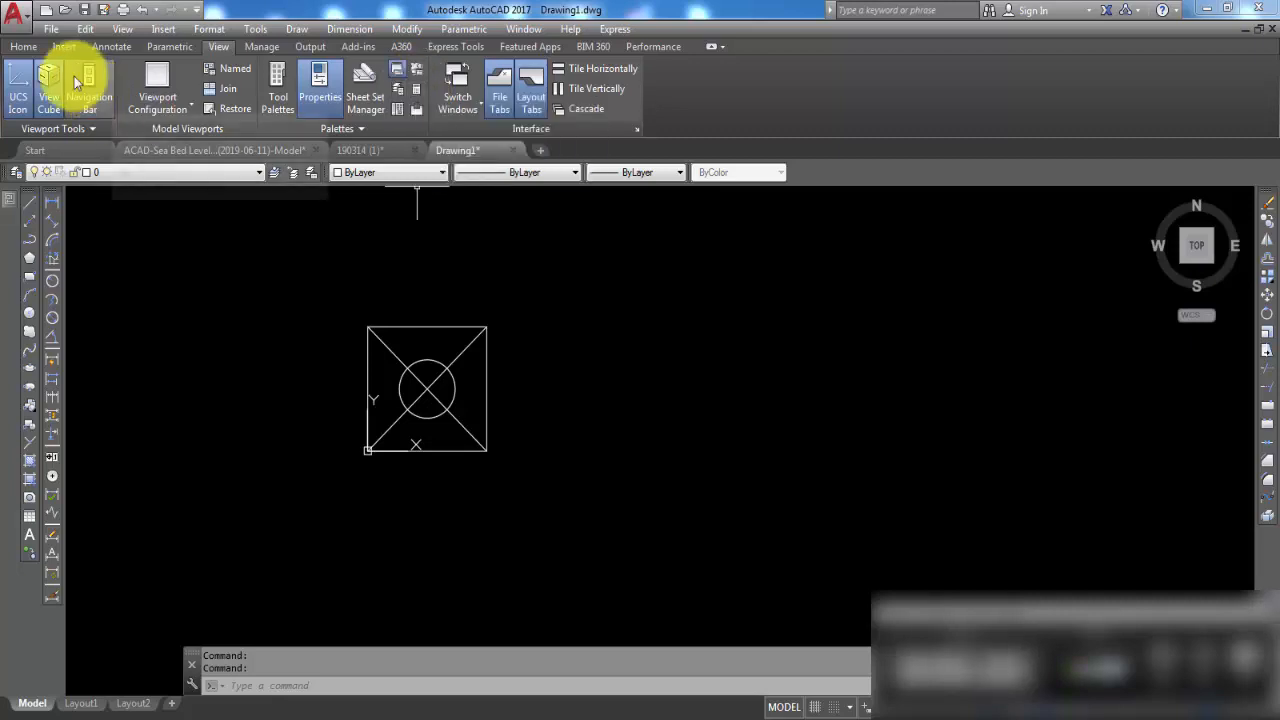
click(23, 47)
- Open the calculator from the End Z property of the square's descending diagonal, and close it without applying anything
middle_drag(472, 410, 637, 354)
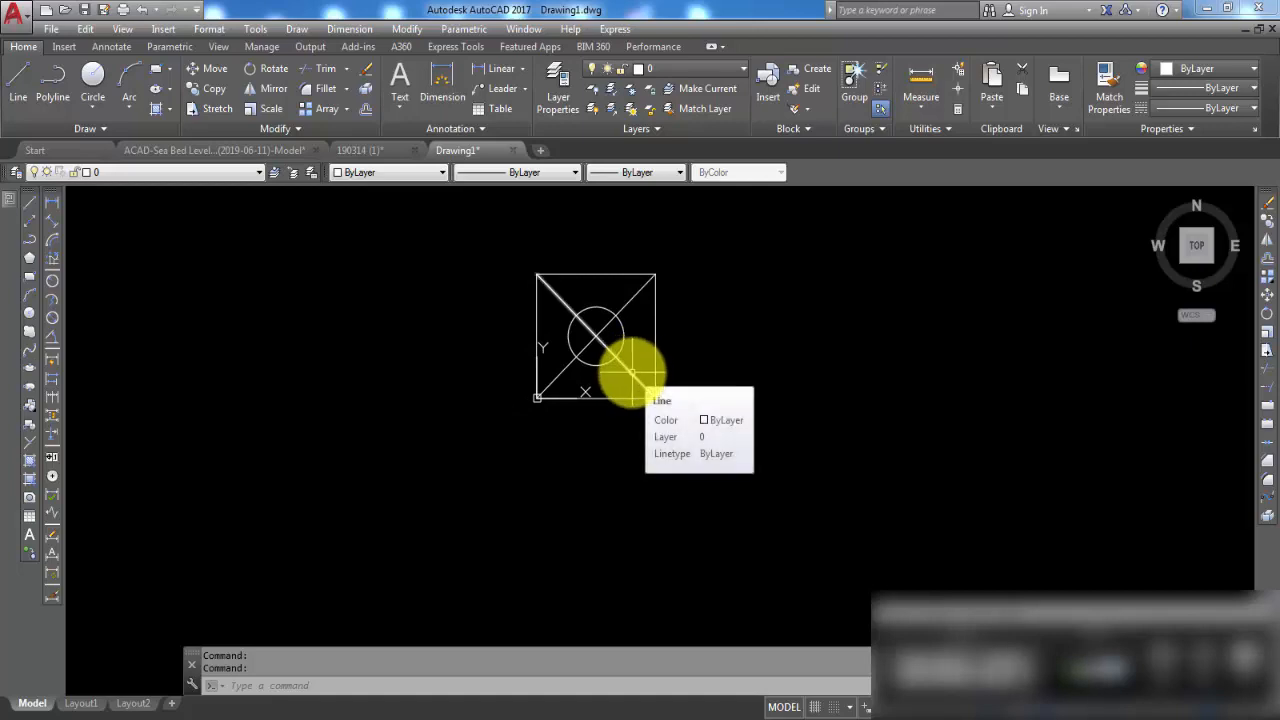
click(631, 371)
right_click(628, 350)
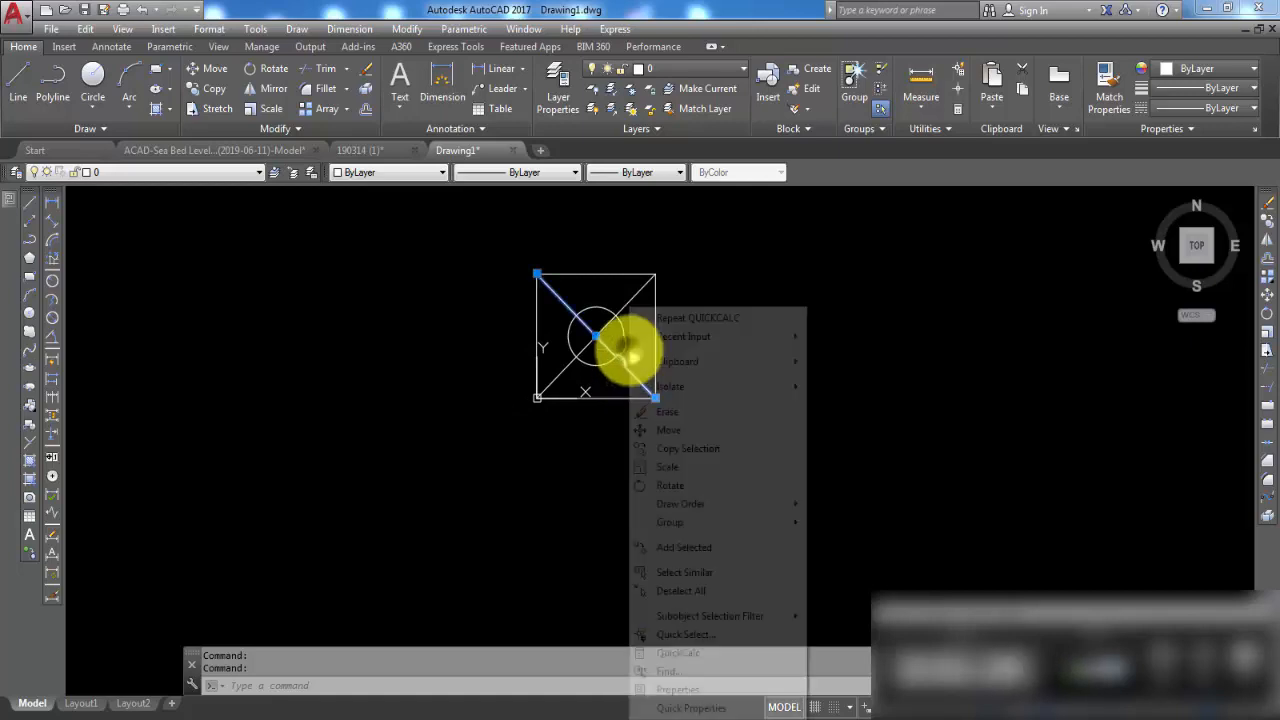
click(686, 690)
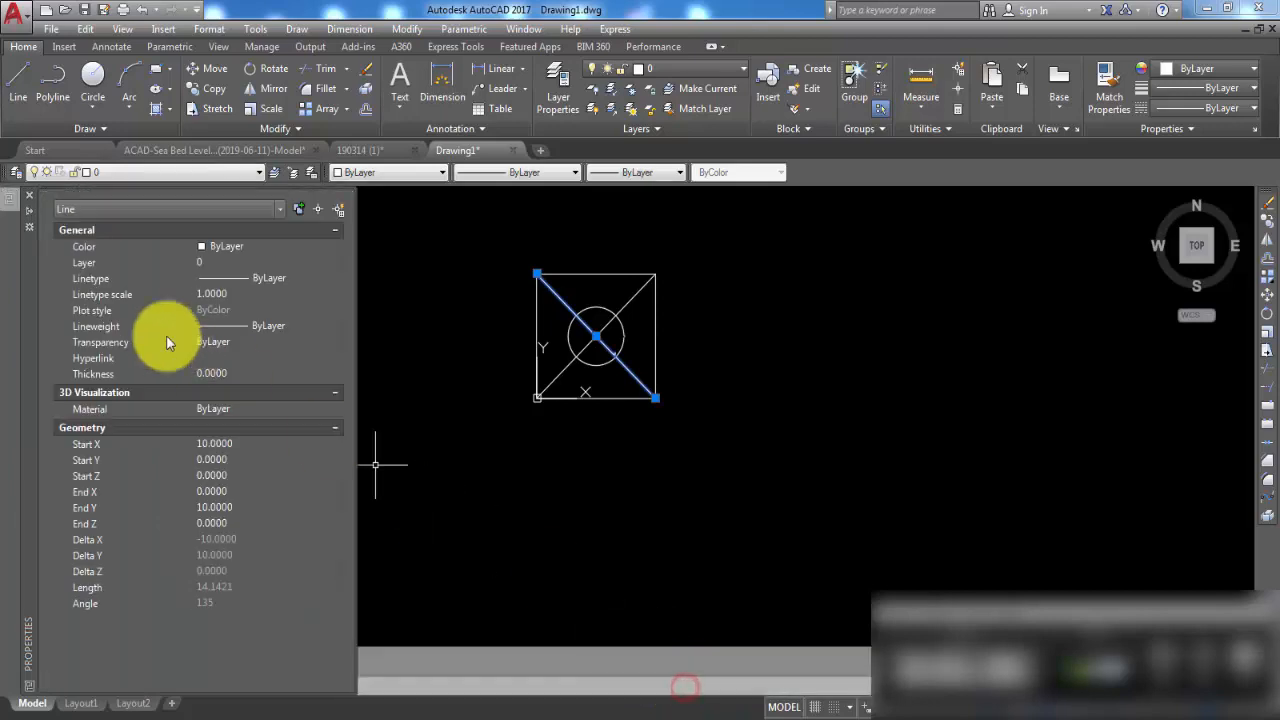
click(260, 524)
click(322, 524)
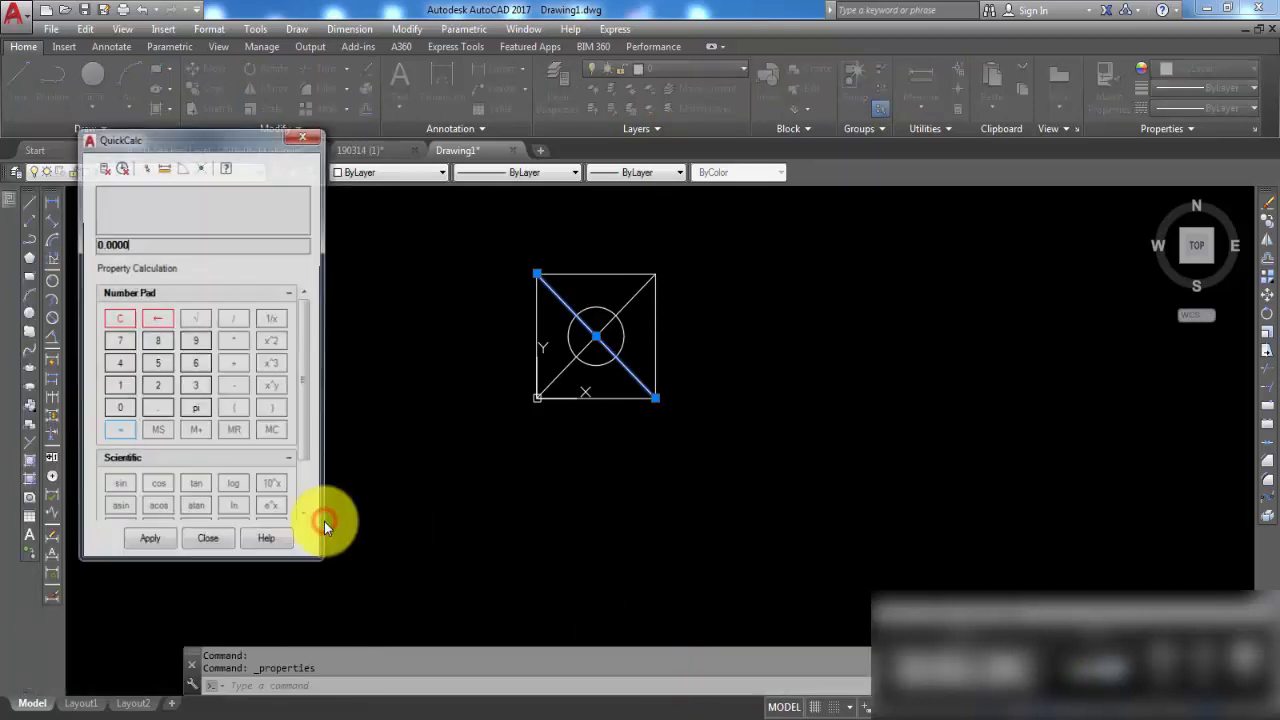
click(302, 135)
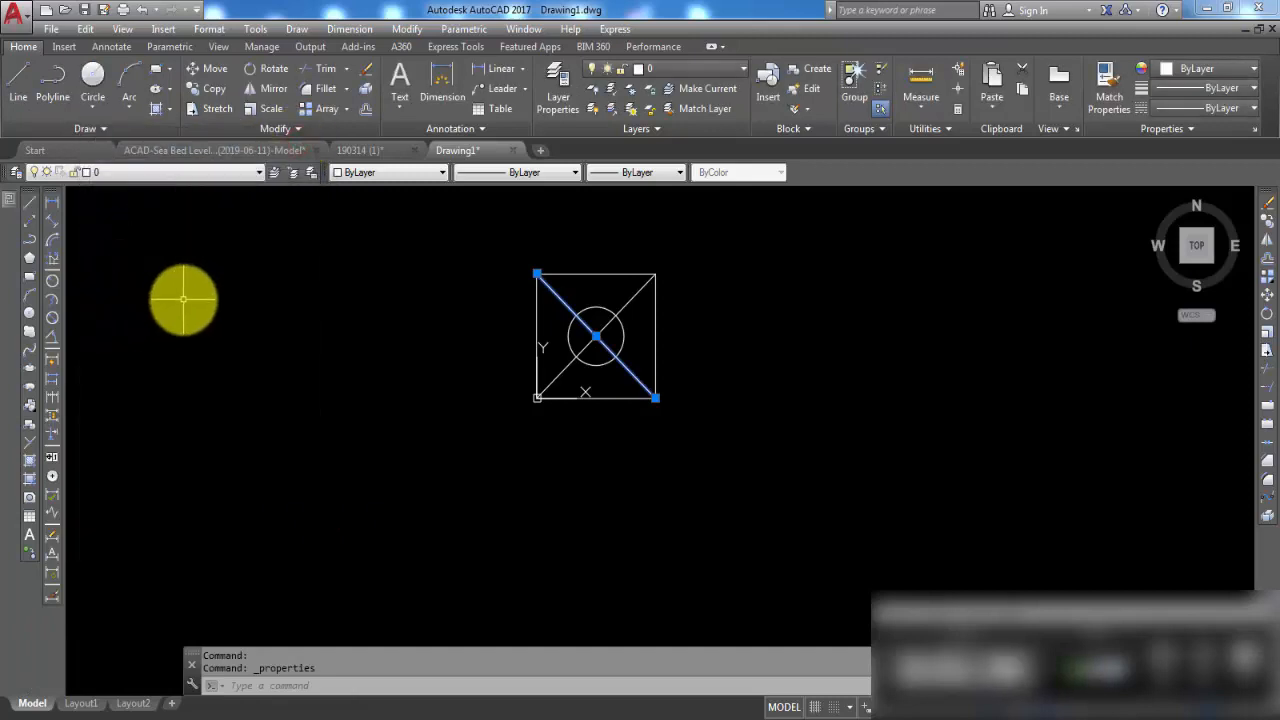
key(Escape)
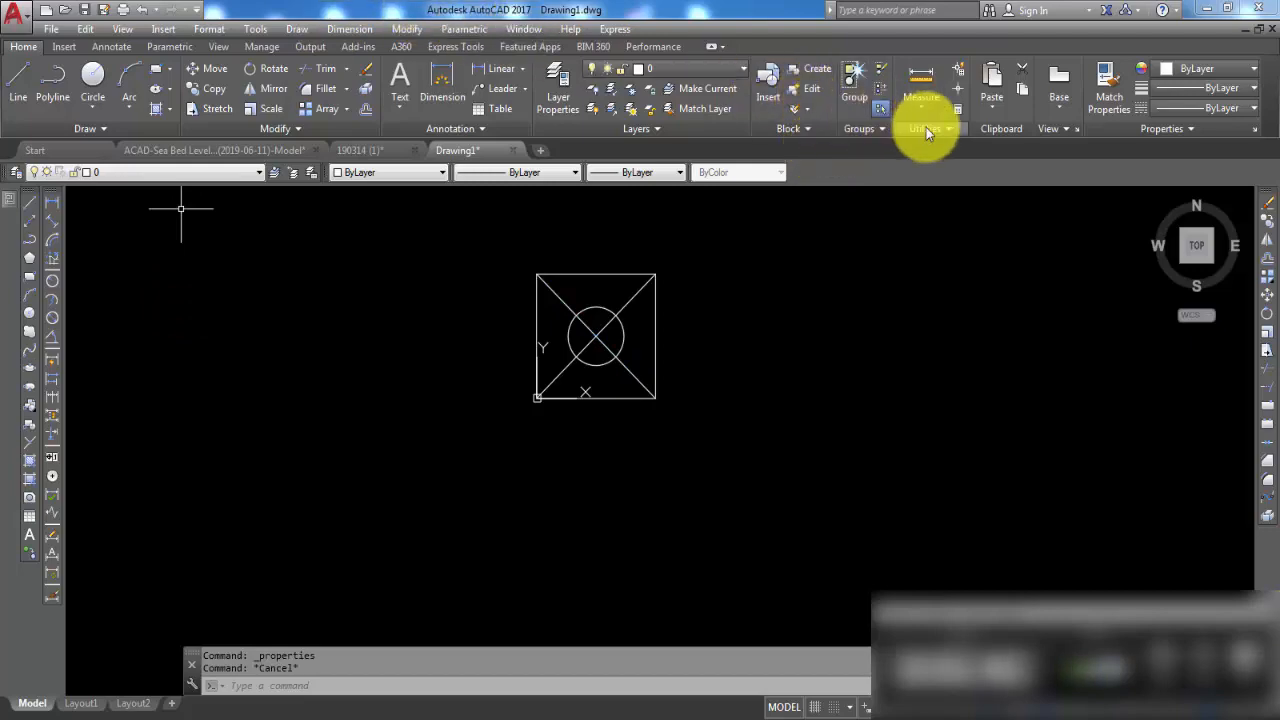
- Open the QuickCalc palette with its Units Conversion section expanded and place it higher on the screen
click(958, 110)
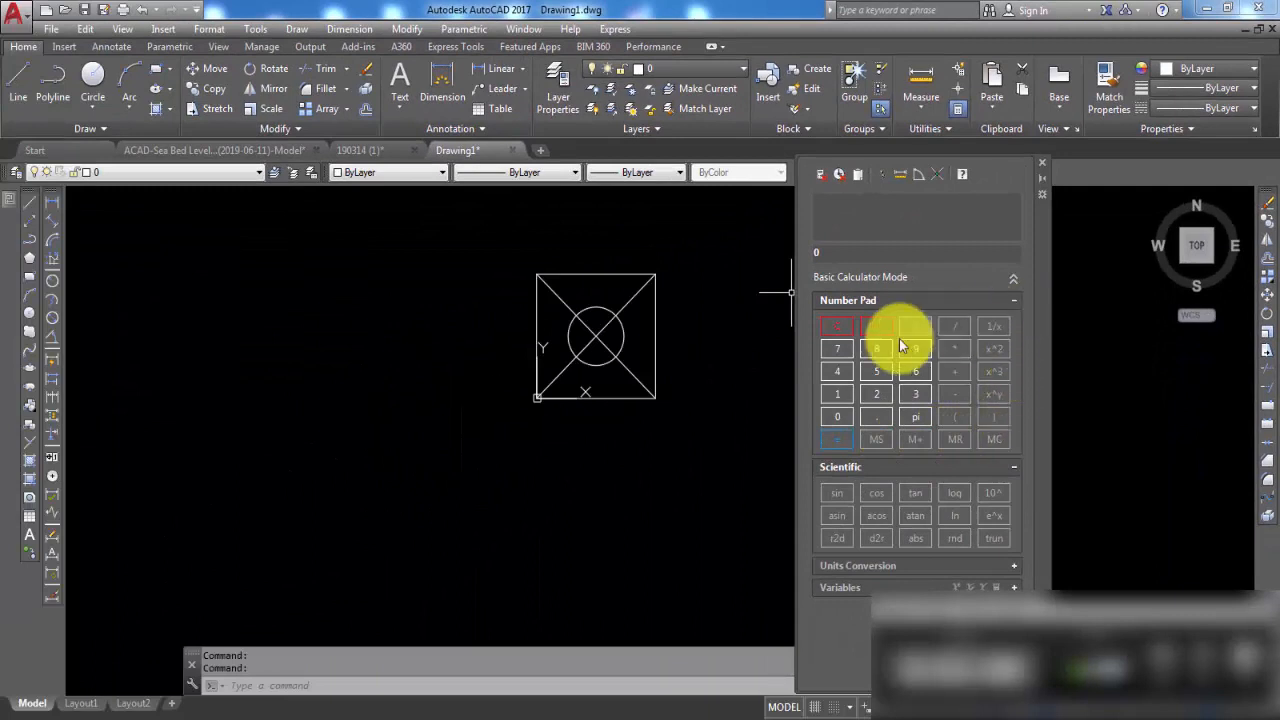
scroll(1014, 429, down, 2)
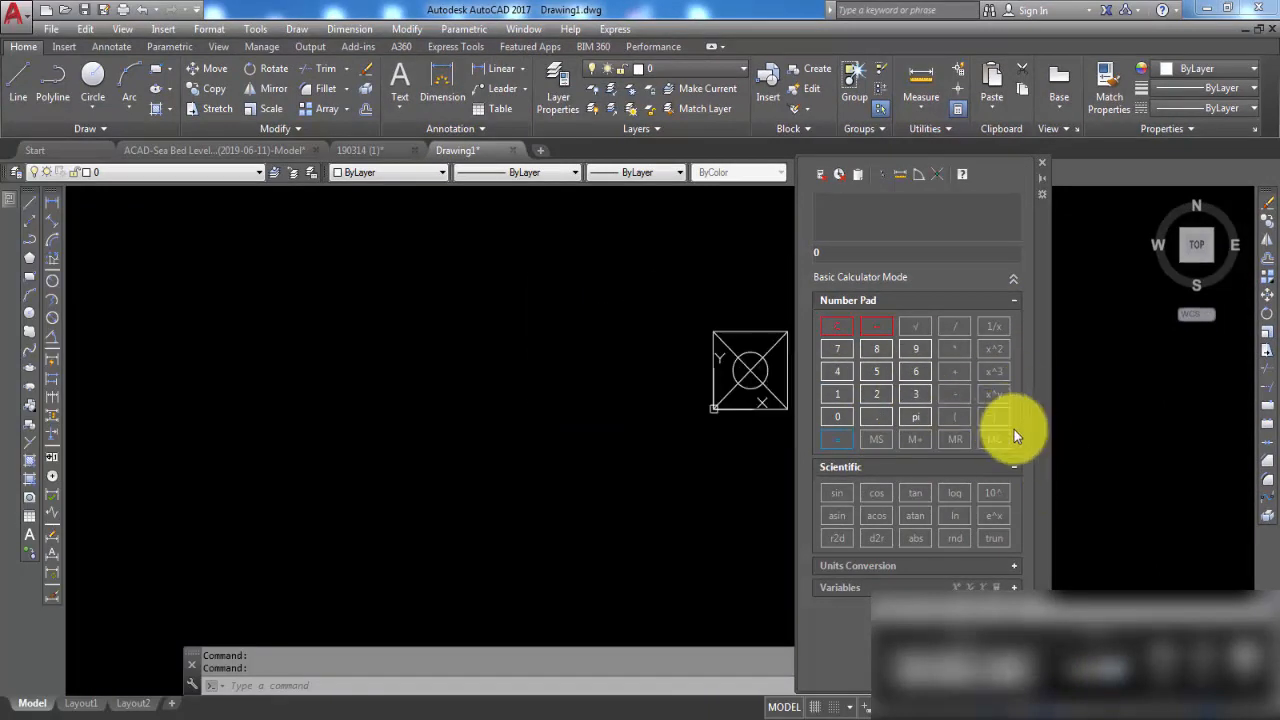
scroll(1014, 429, up, 2)
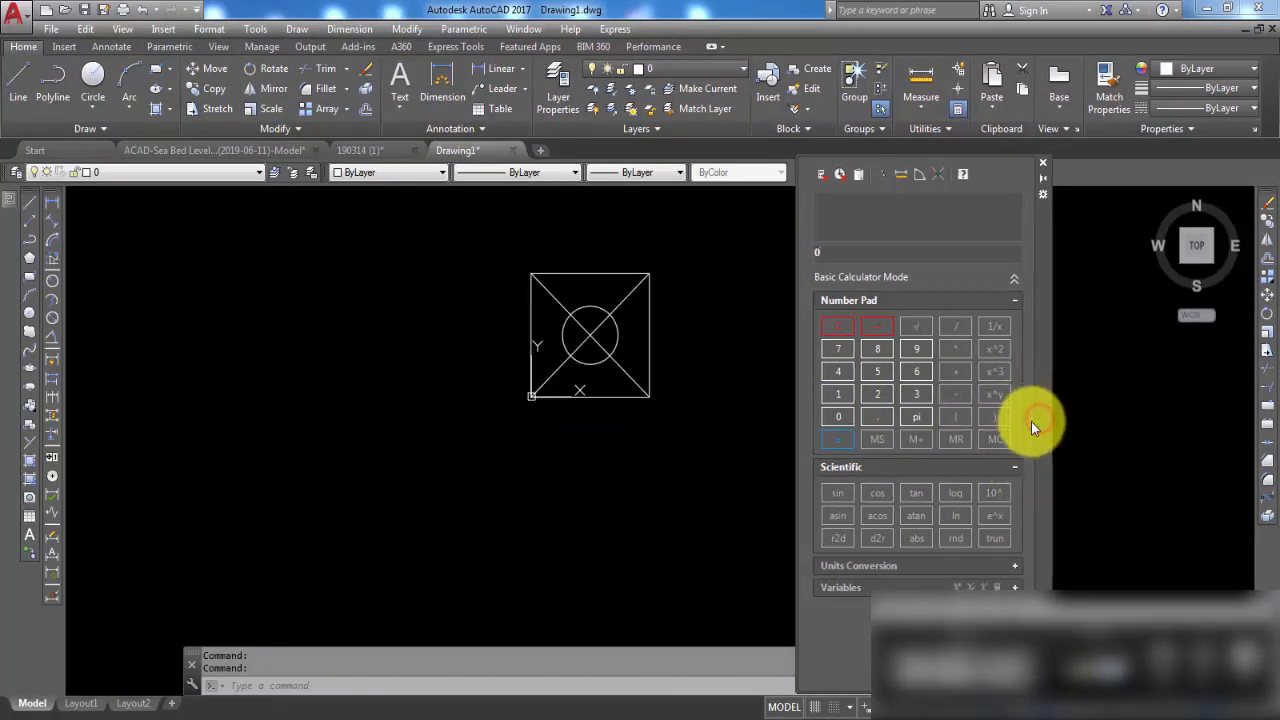
click(1016, 566)
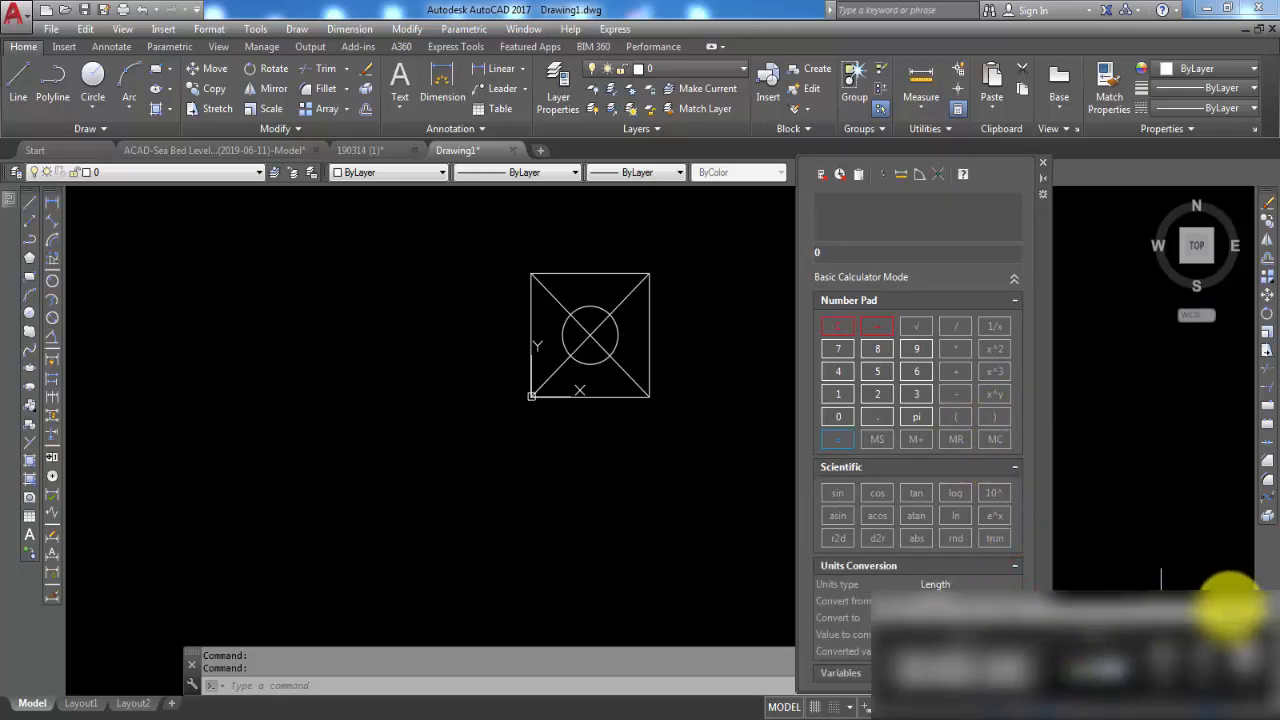
scroll(947, 490, down, 4)
scroll(947, 490, up, 4)
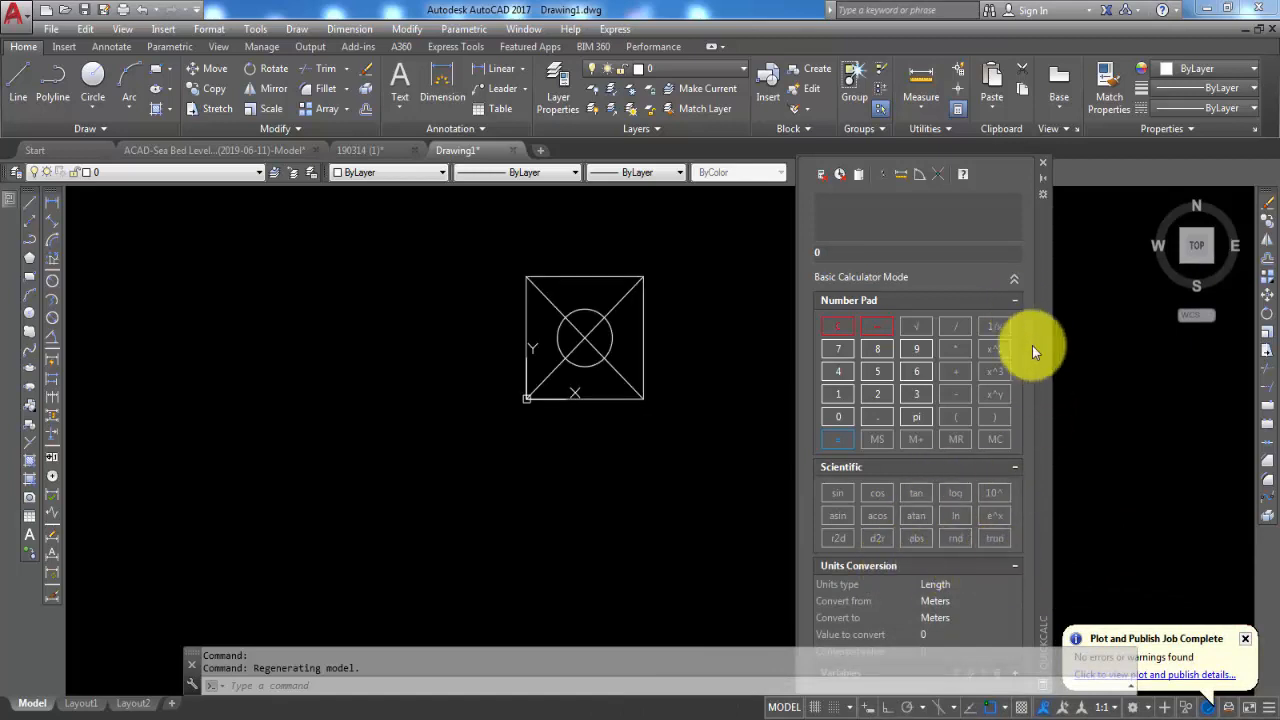
drag(1046, 206, 1038, 138)
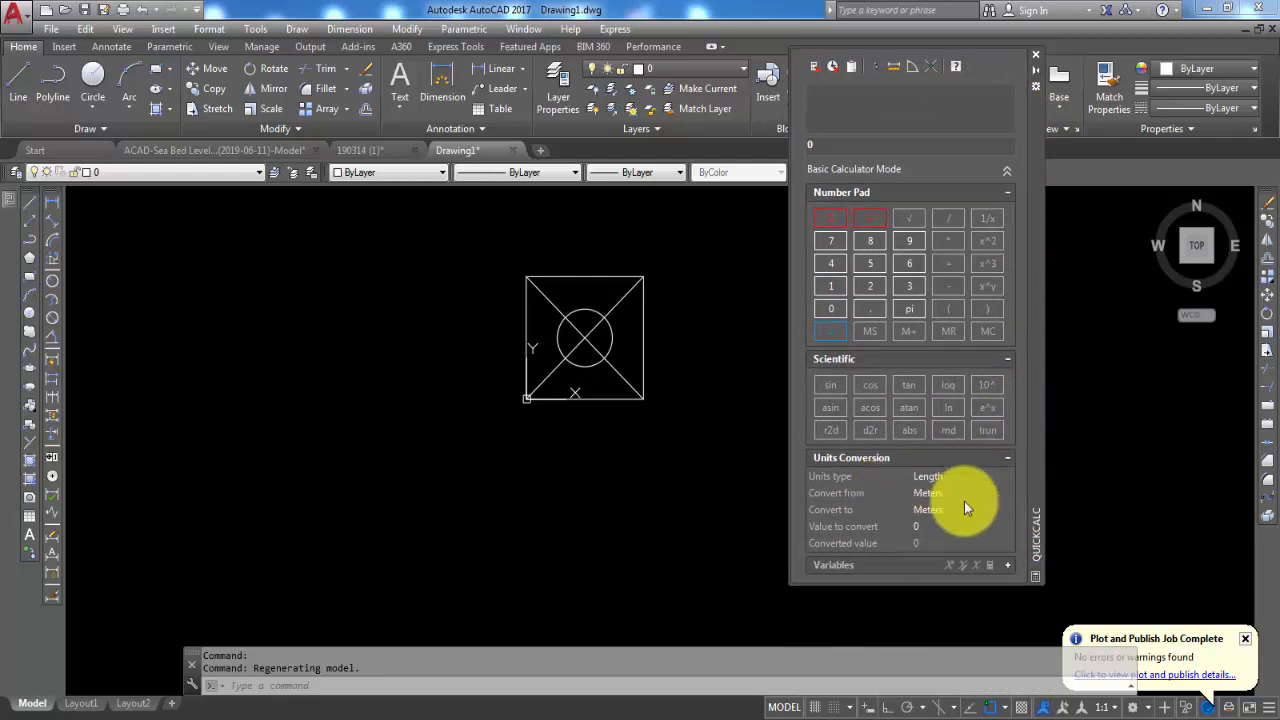
- Expand the calculator's Variables section to view the sample variables, and dismiss the plot notification
click(1008, 565)
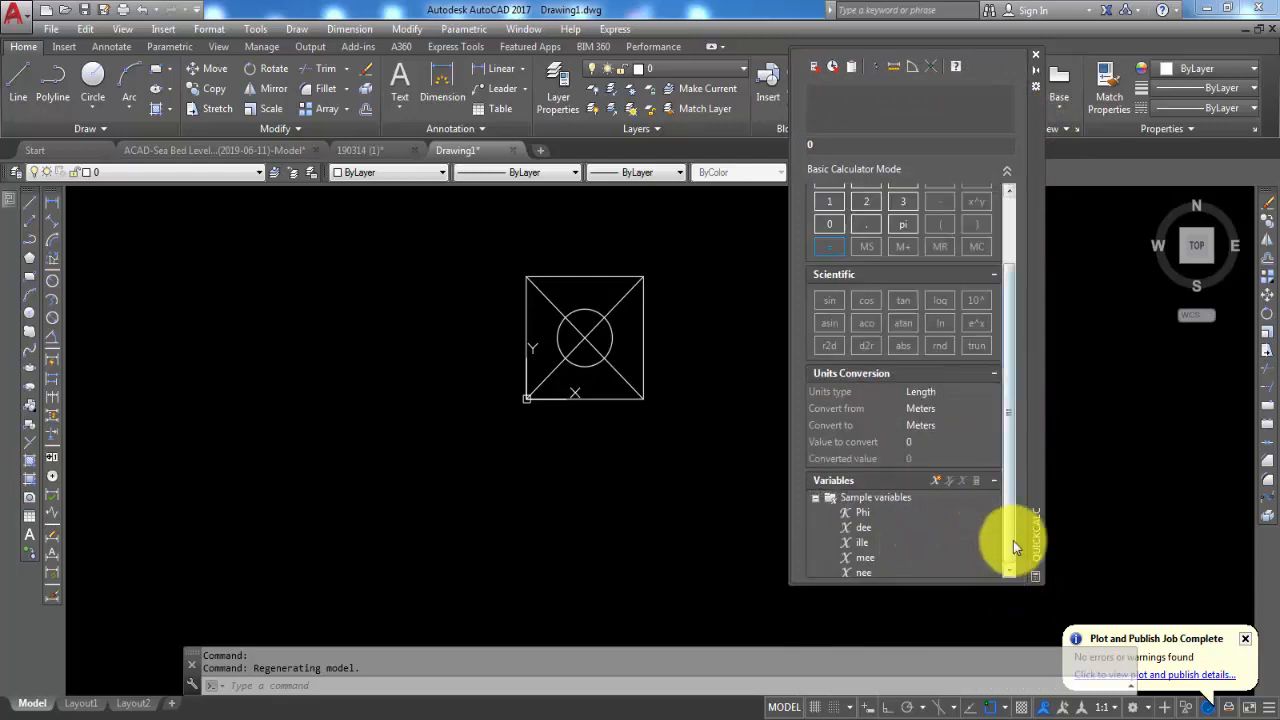
drag(1013, 540, 1026, 340)
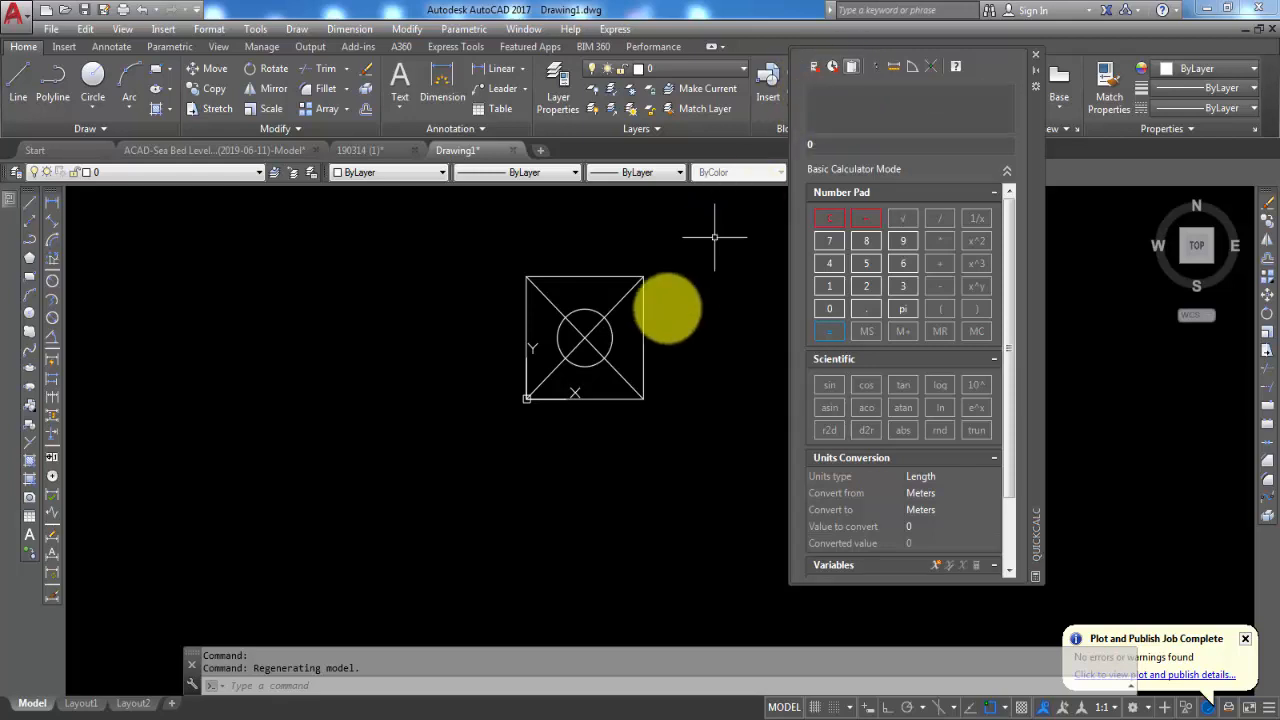
click(1245, 638)
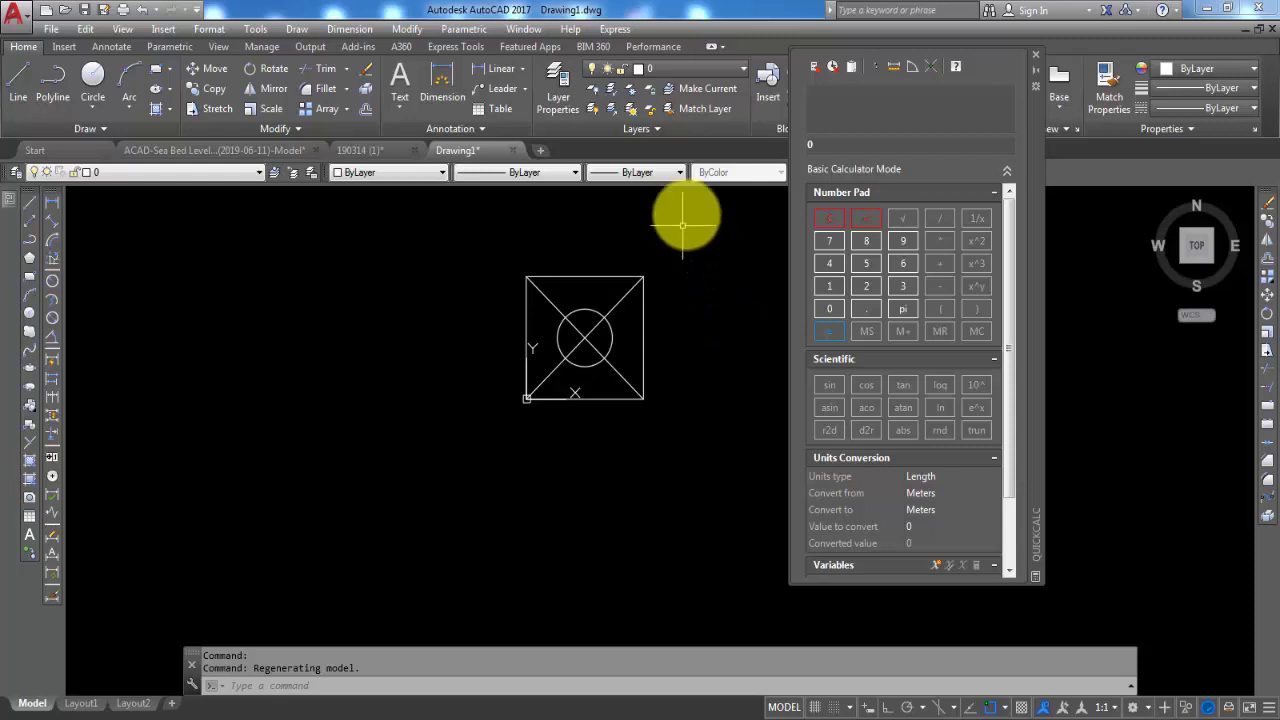
- Get the coordinates of the square's upper-left corner into the QuickCalc expression
click(876, 66)
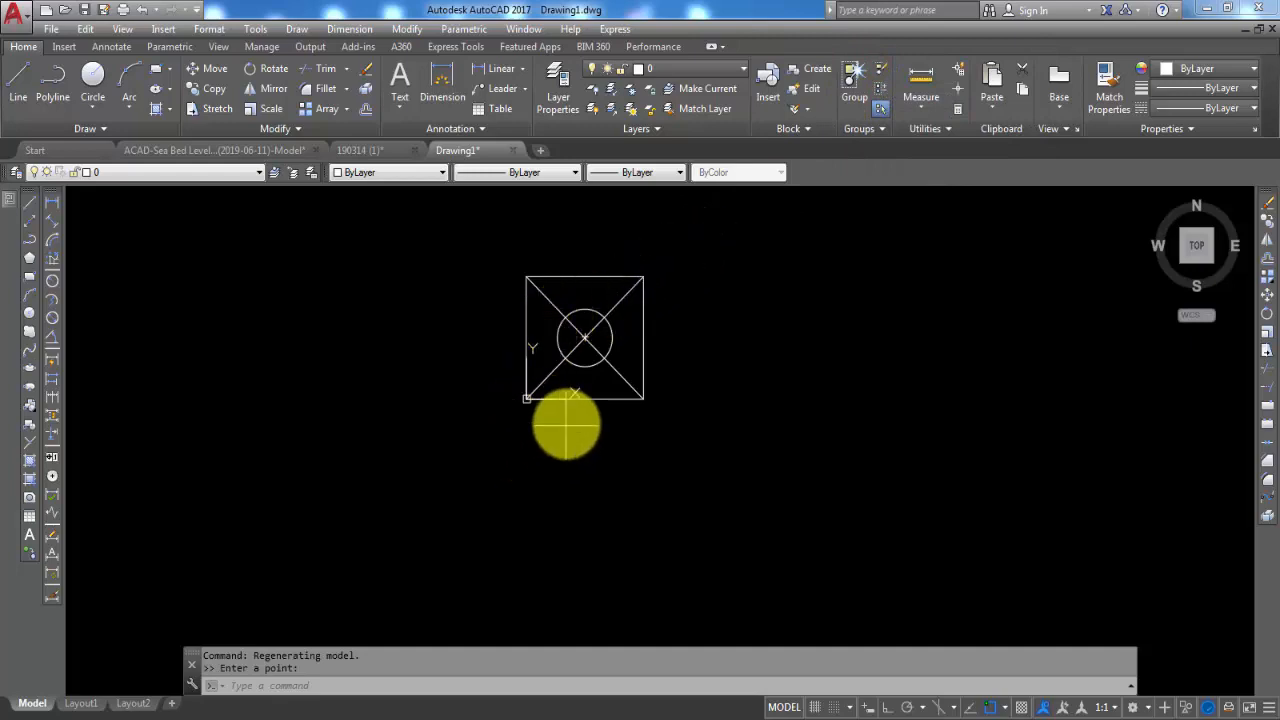
scroll(512, 388, up, 2)
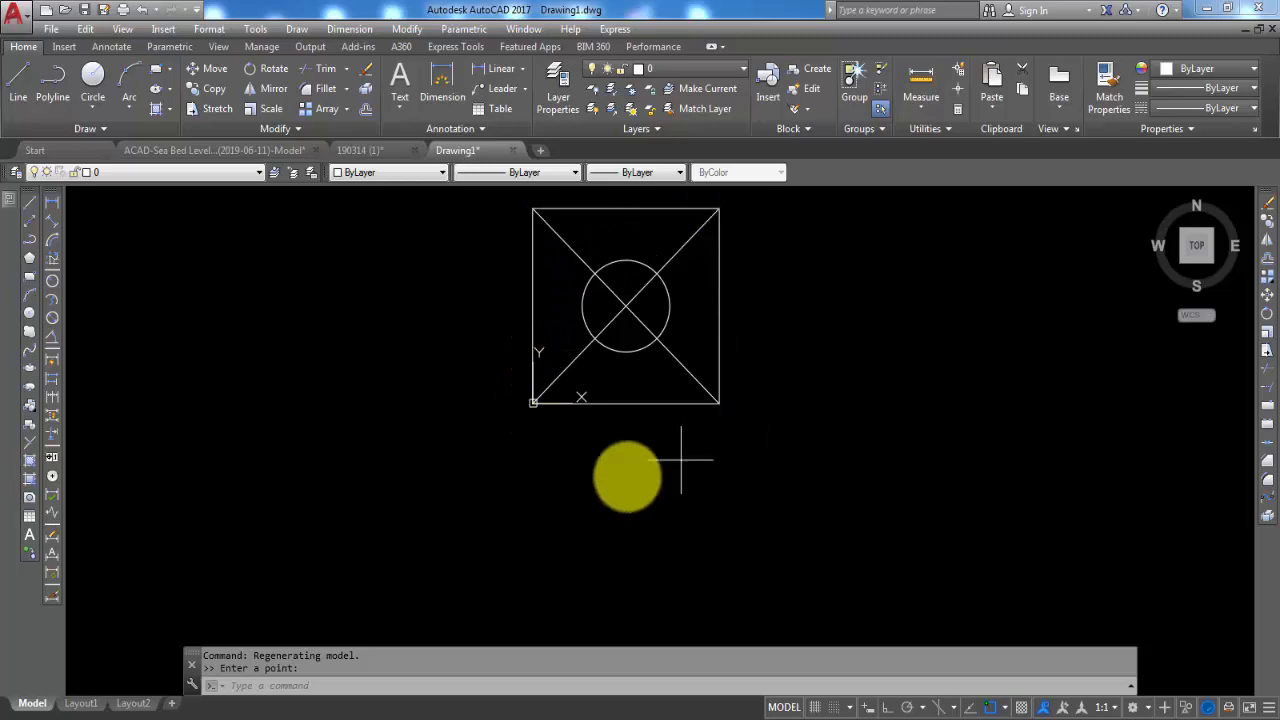
scroll(609, 318, up, 2)
middle_drag(614, 412, 600, 531)
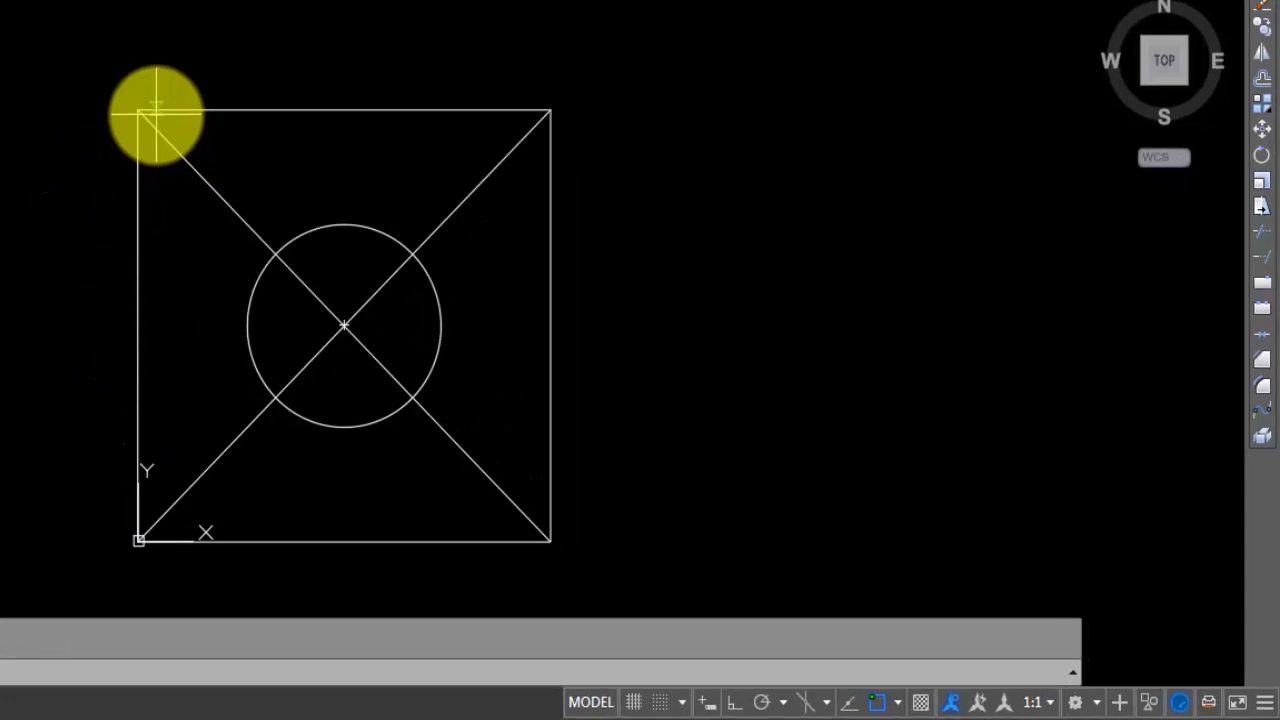
click(141, 113)
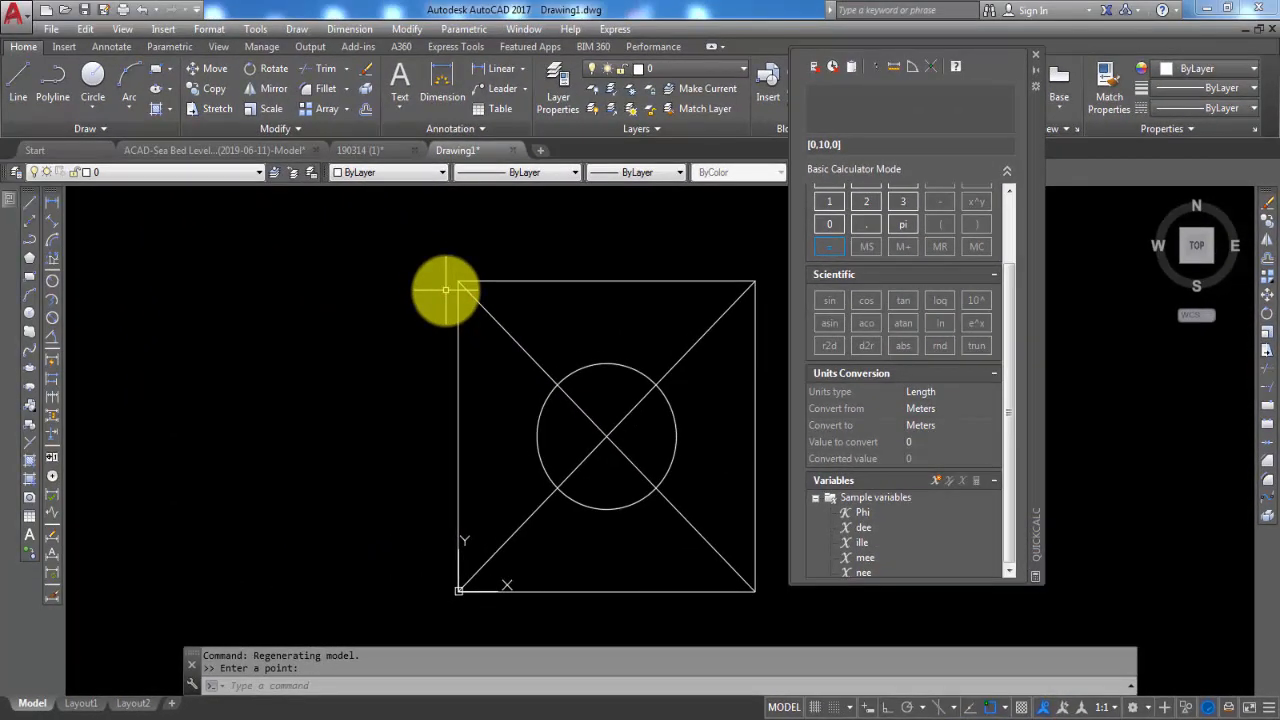
- Add the picked coordinates of the square's upper-right corner to the QuickCalc expression and evaluate the sum
click(853, 144)
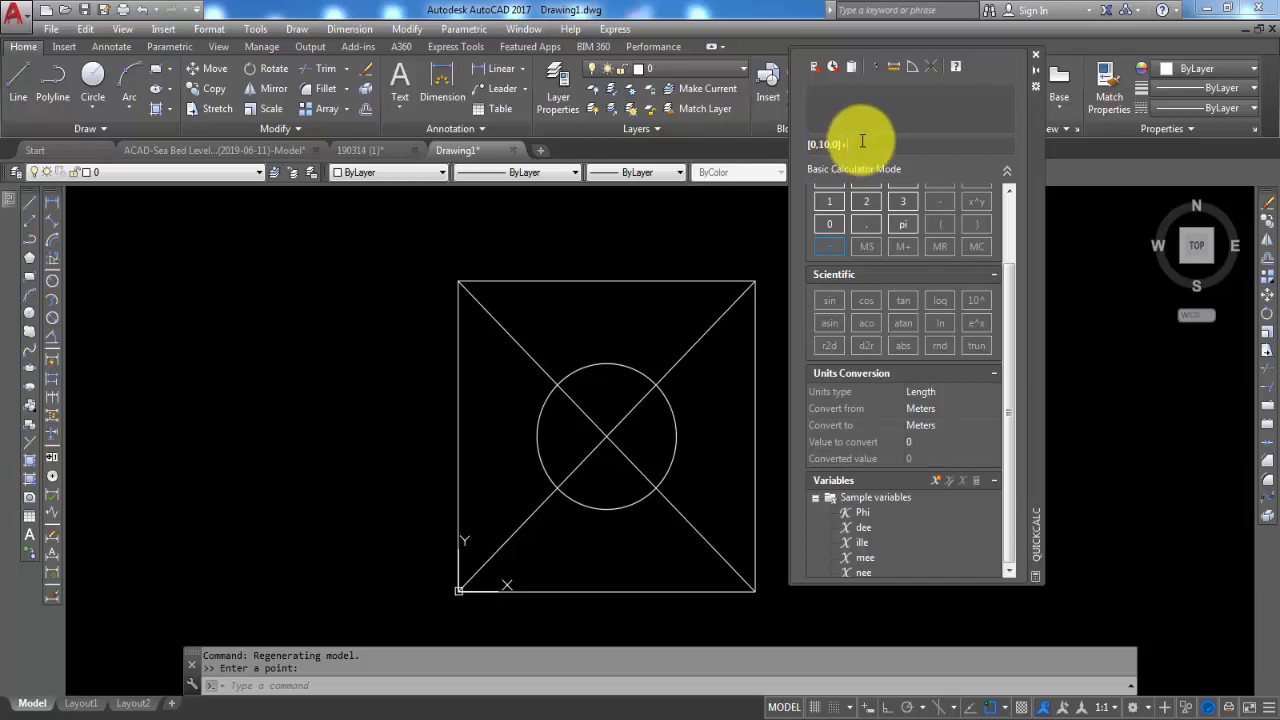
click(874, 63)
click(755, 282)
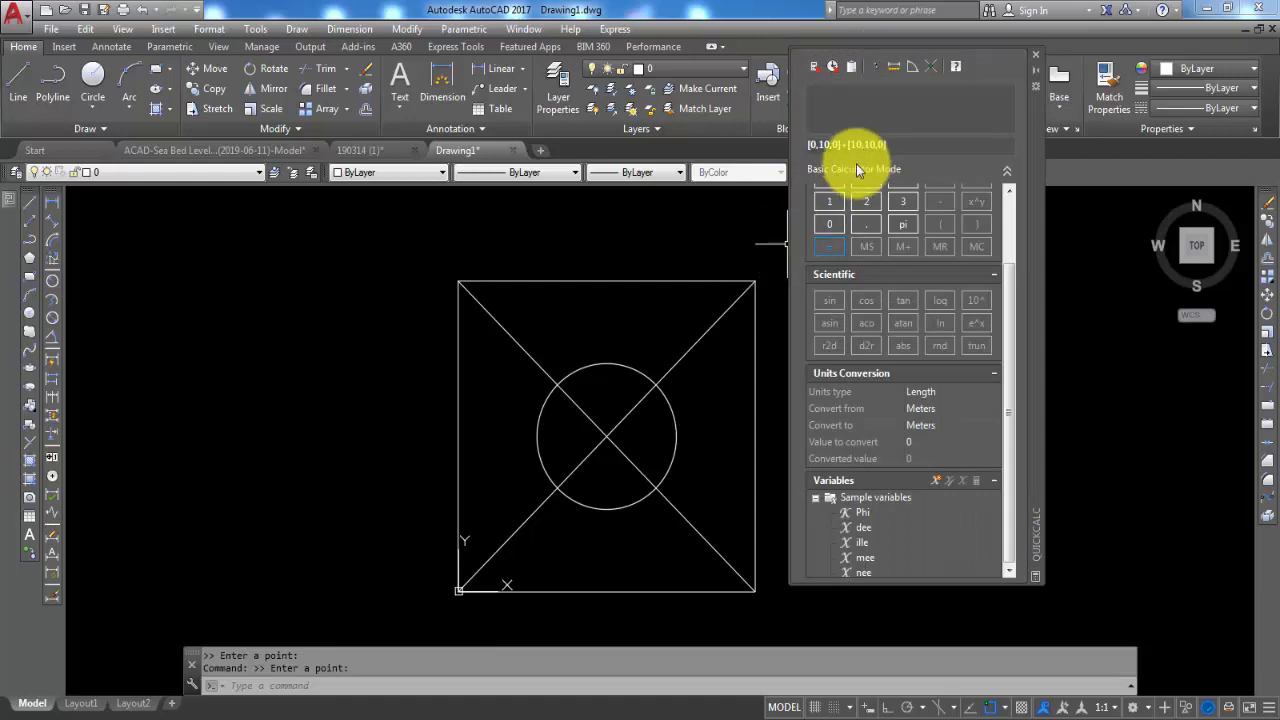
click(751, 288)
drag(846, 145, 880, 145)
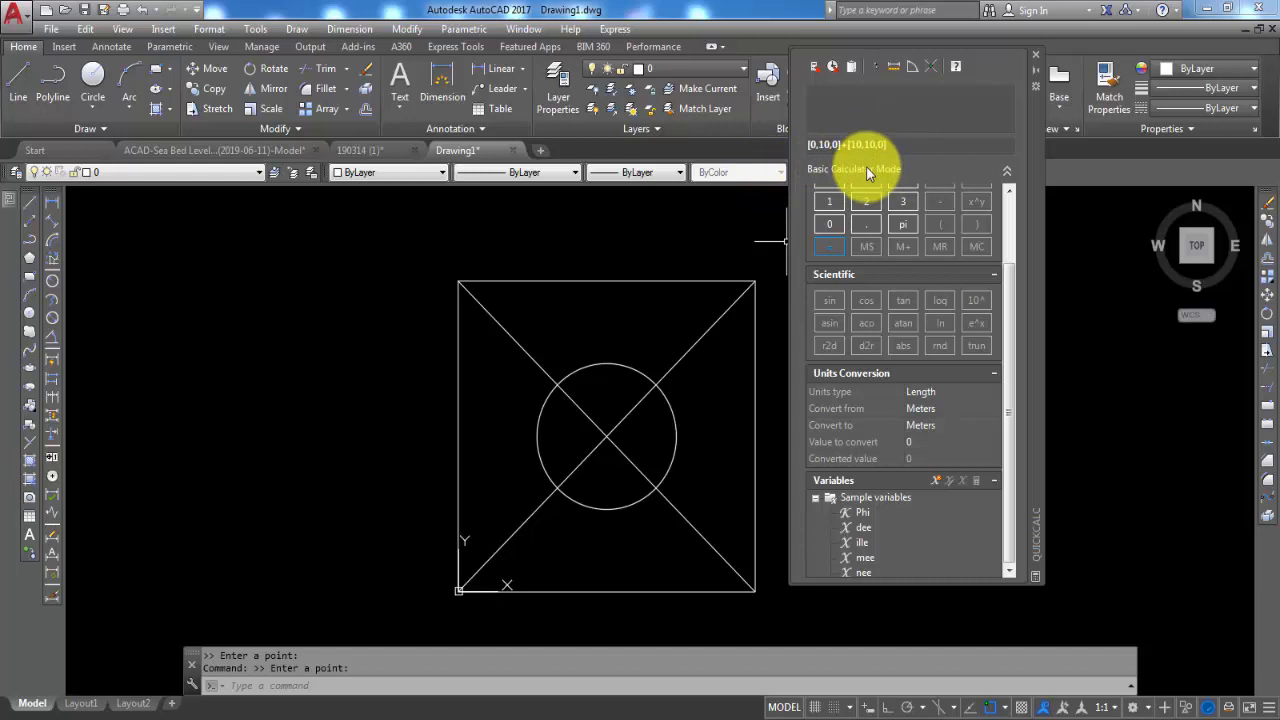
click(838, 241)
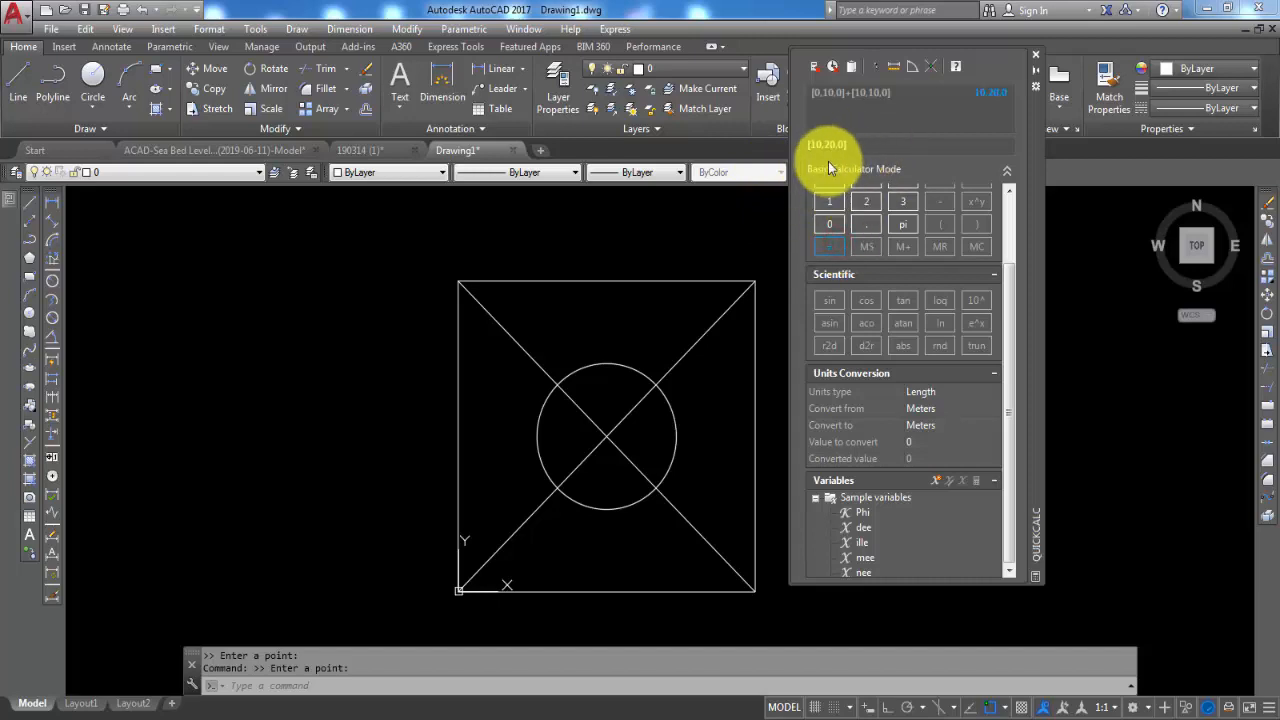
- Clear the calculator's expression and get the distance between the square's two upper corners into it
click(815, 64)
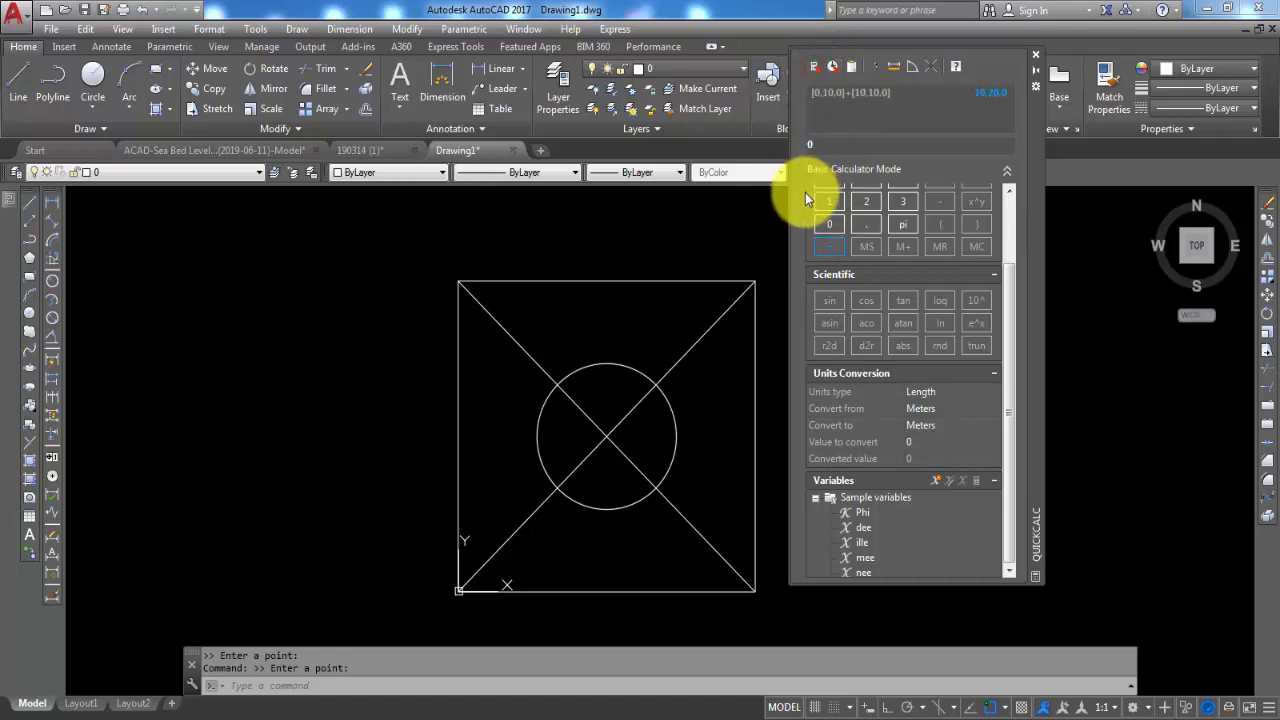
click(893, 68)
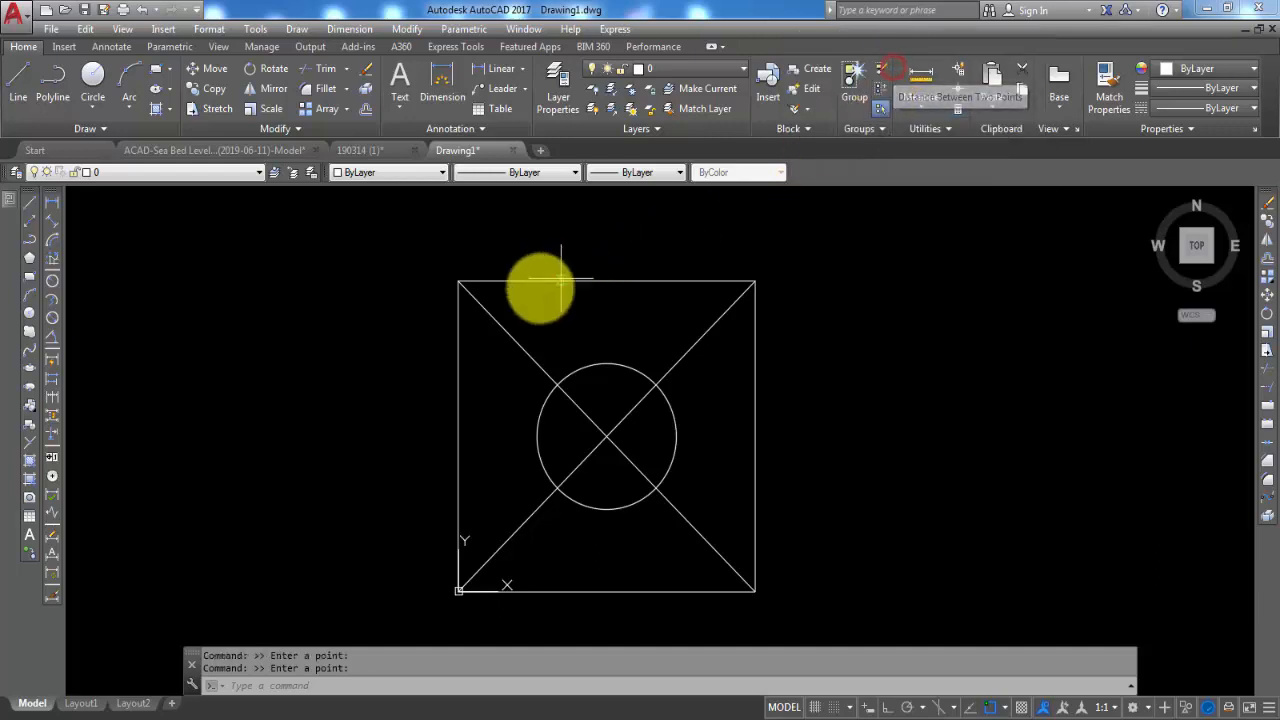
click(458, 281)
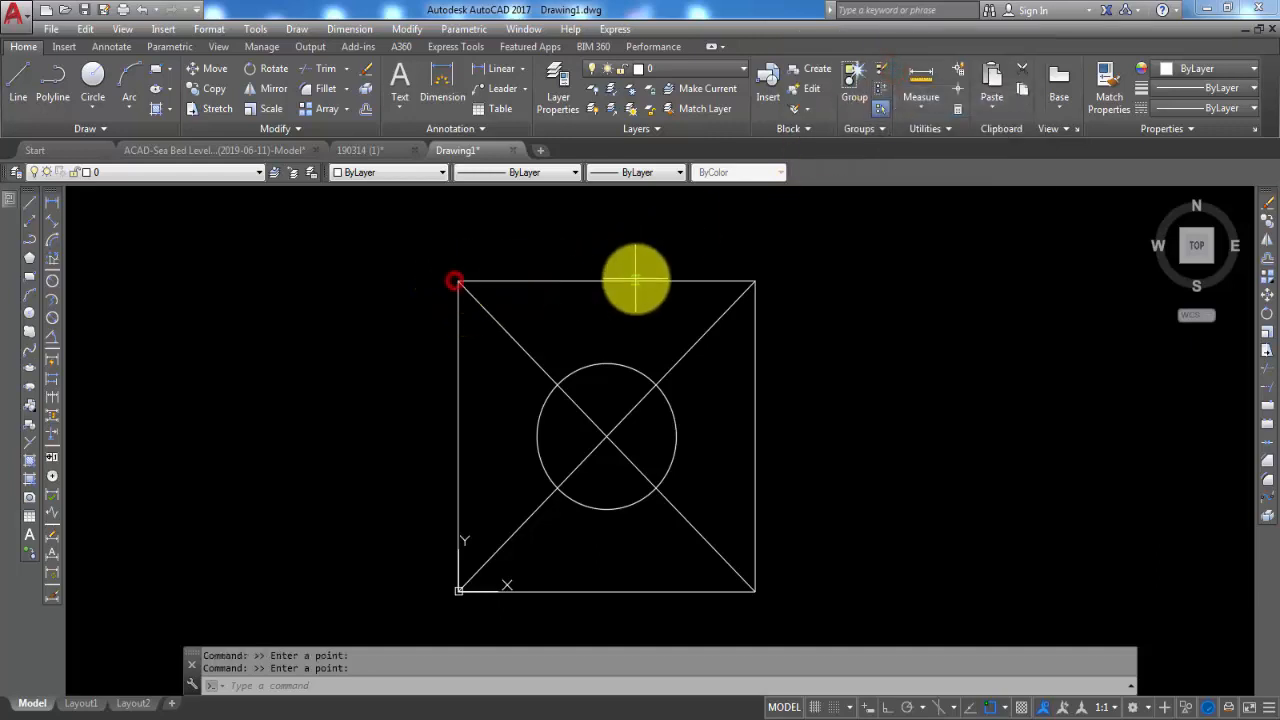
click(755, 281)
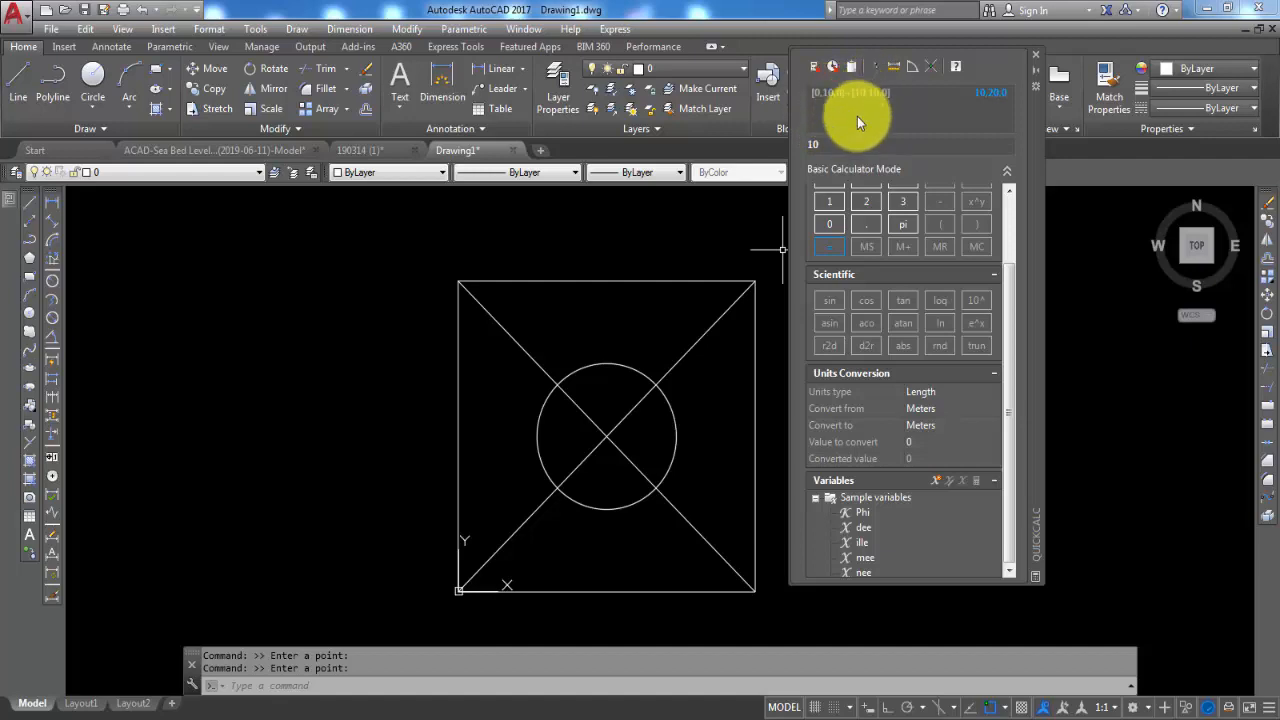
click(848, 147)
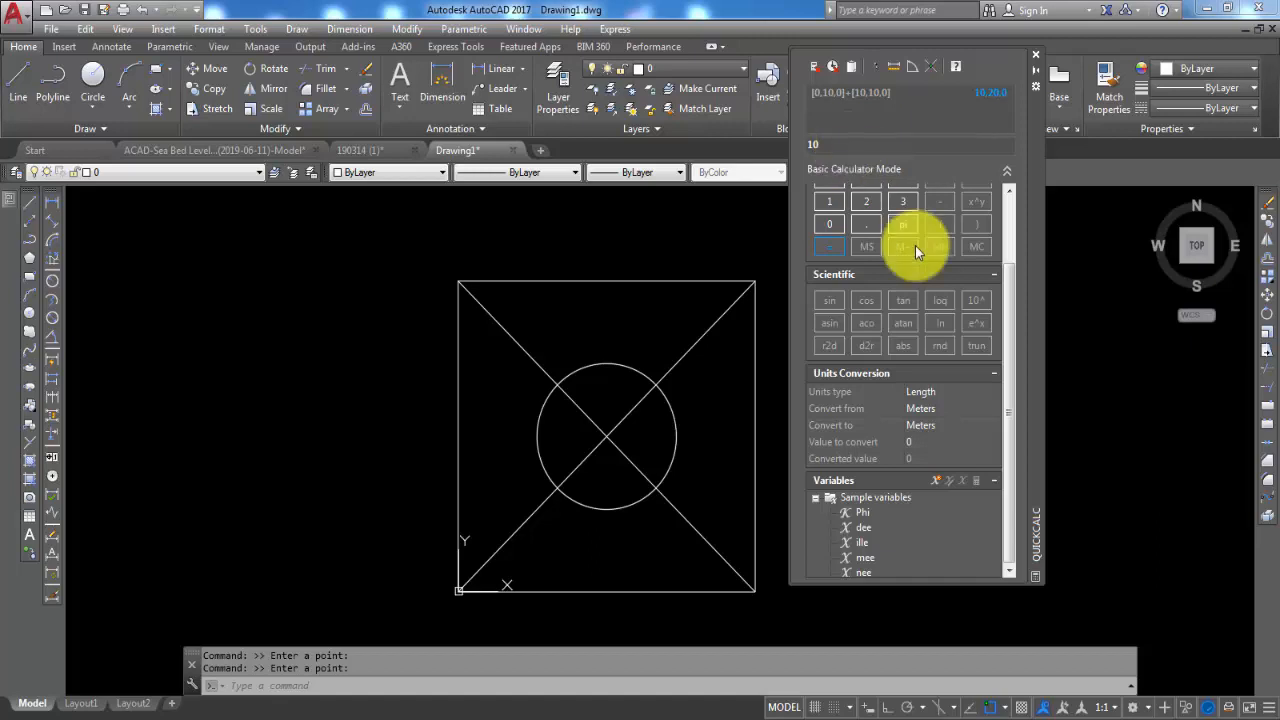
drag(1011, 294, 1017, 217)
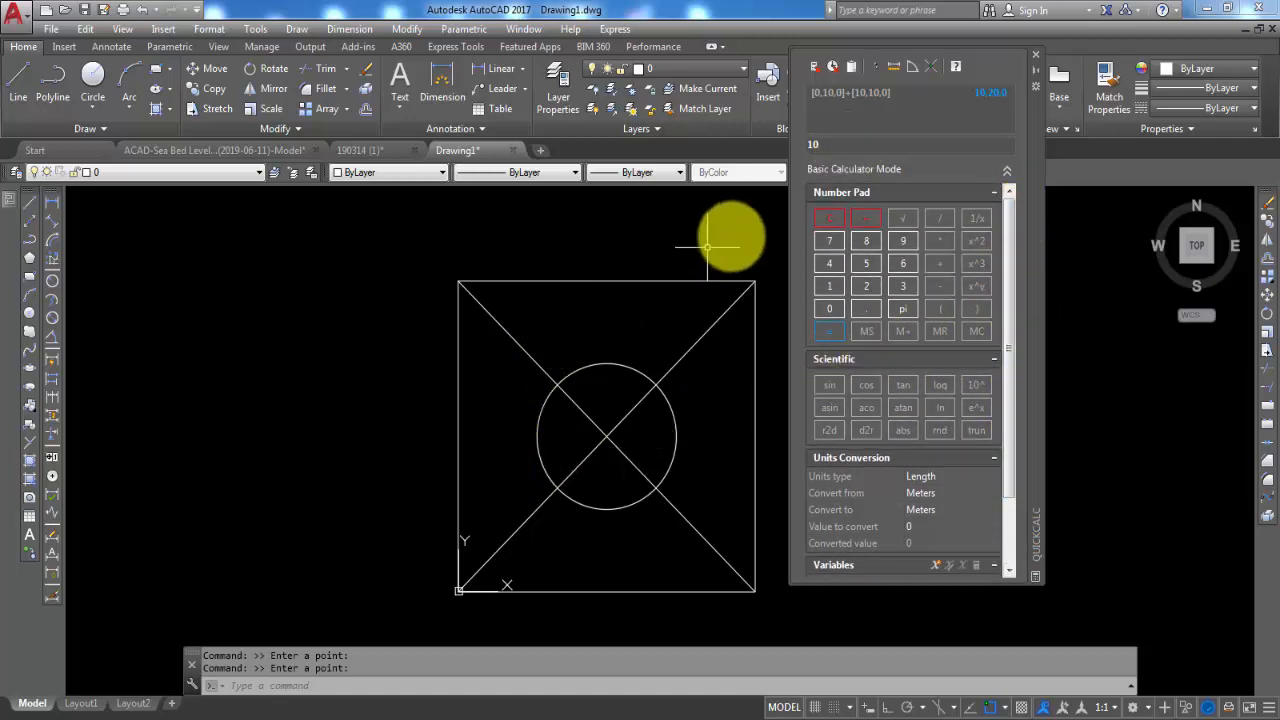
- Subtract the picked distance between the circle's centre and its circumference from the calculator's current distance and evaluate the expression
click(845, 146)
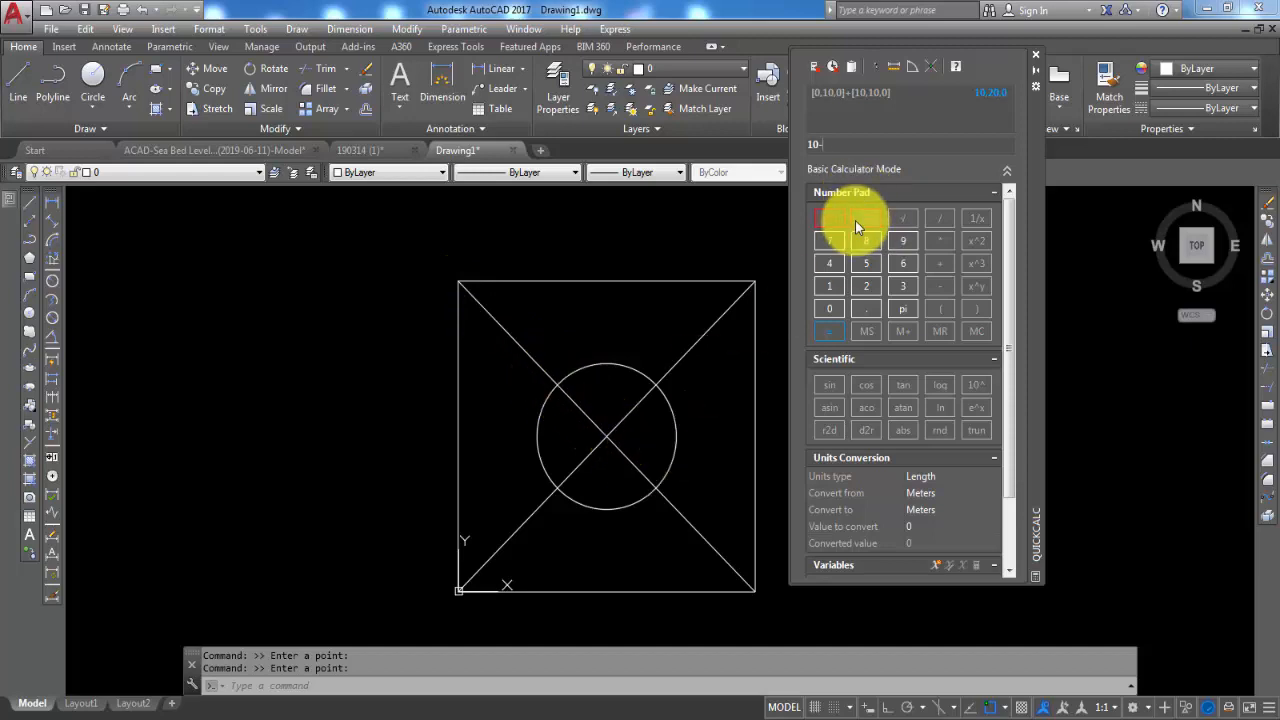
click(894, 66)
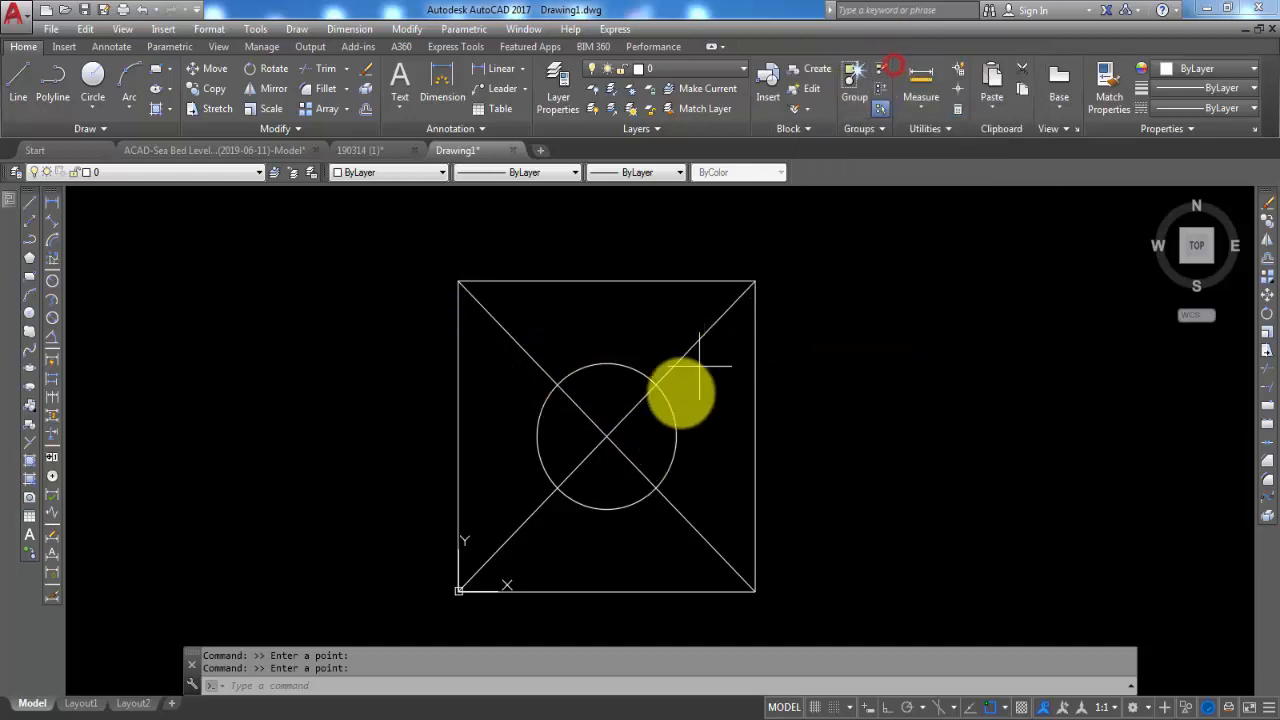
click(607, 437)
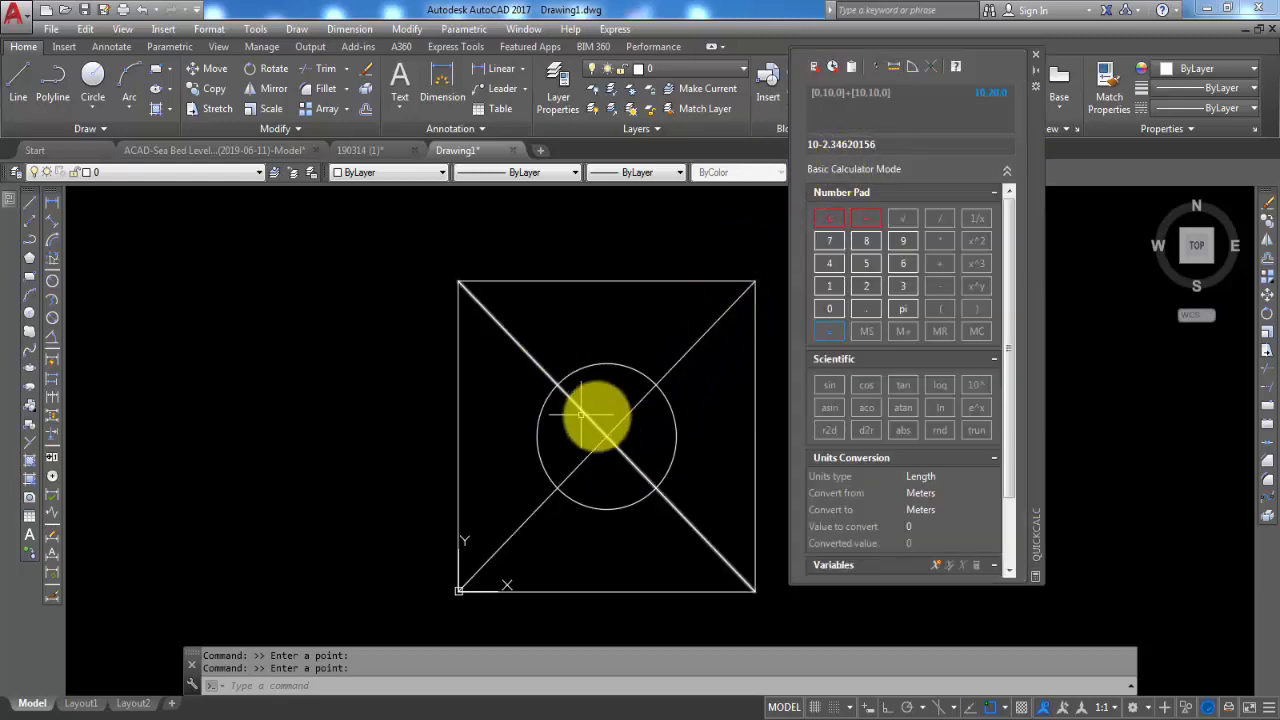
click(823, 331)
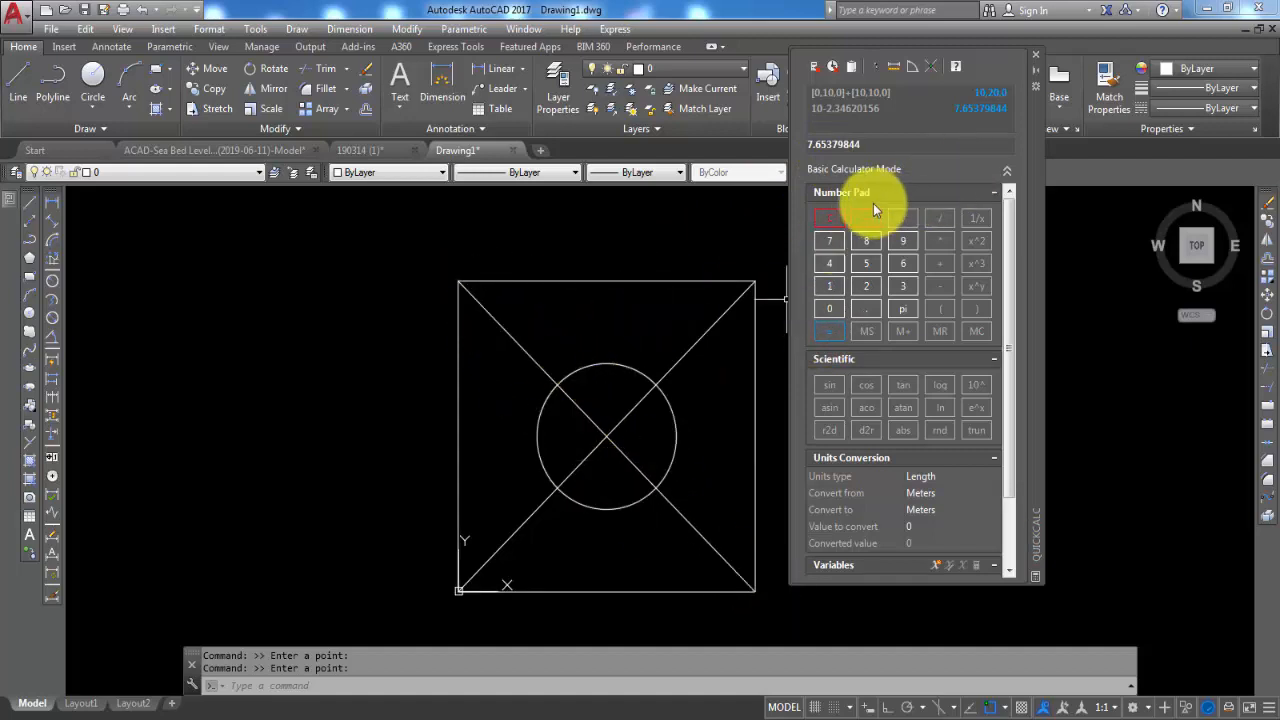
- Get the distance from the square's upper-left corner to its lower-right corner into the QuickCalc expression
click(891, 66)
click(458, 282)
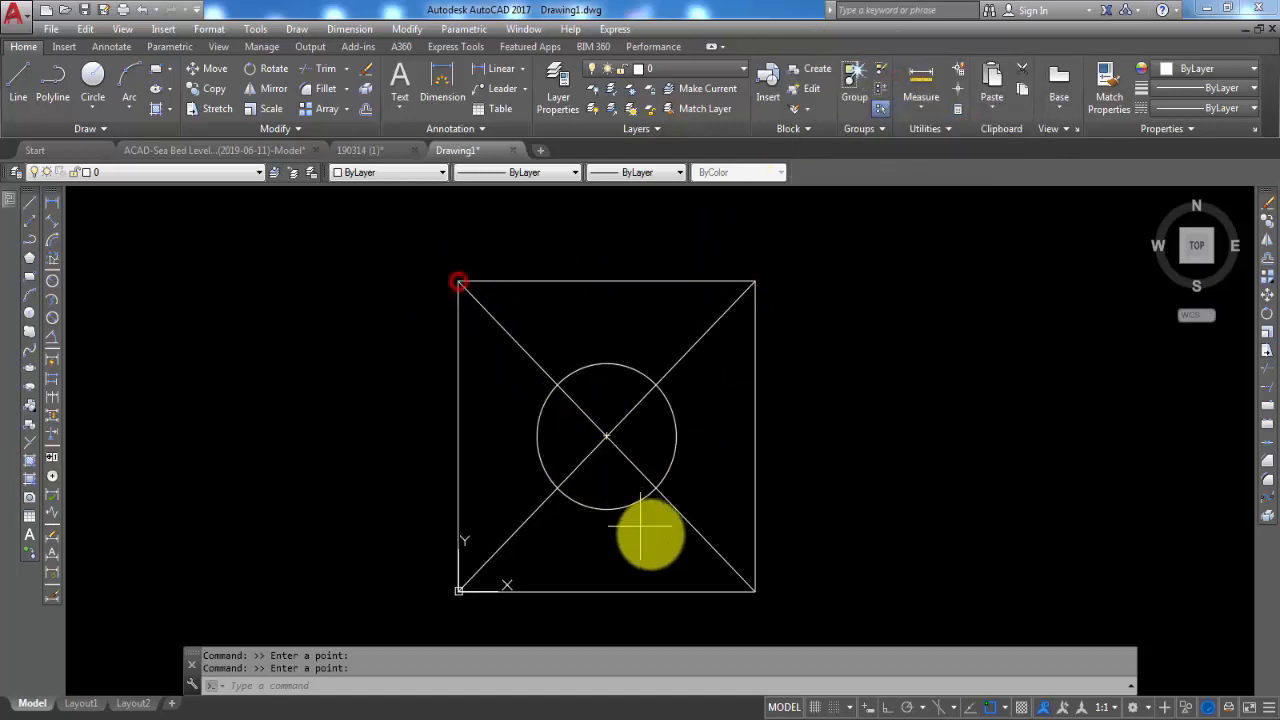
click(755, 591)
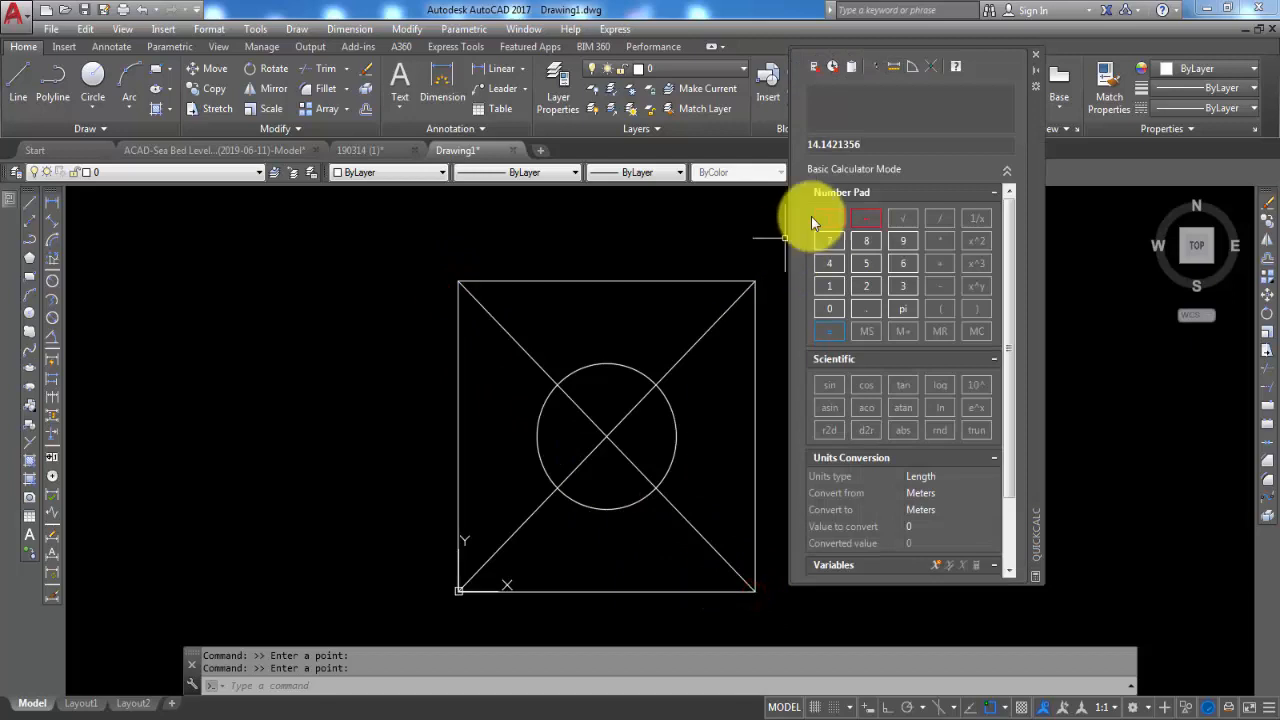
- Subtract the circle's diameter, picked between its two crossings with the same diagonal, from the diagonal's length and evaluate the expression
click(938, 287)
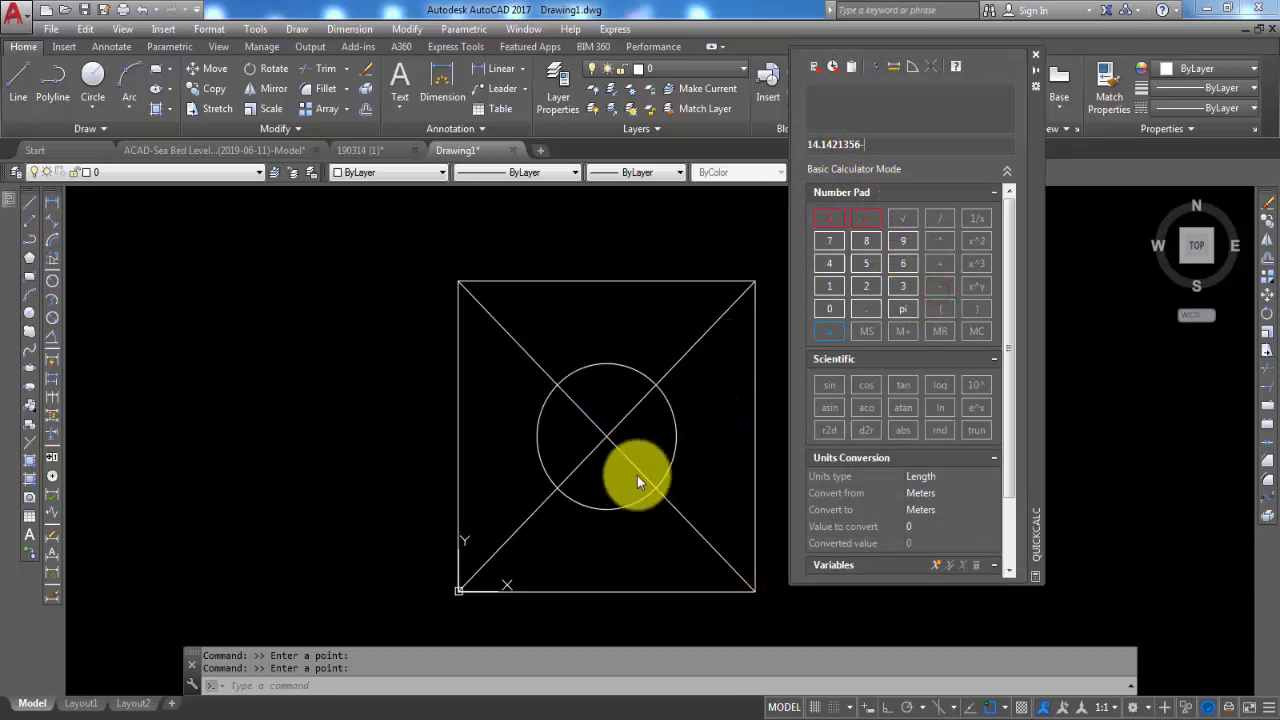
click(893, 66)
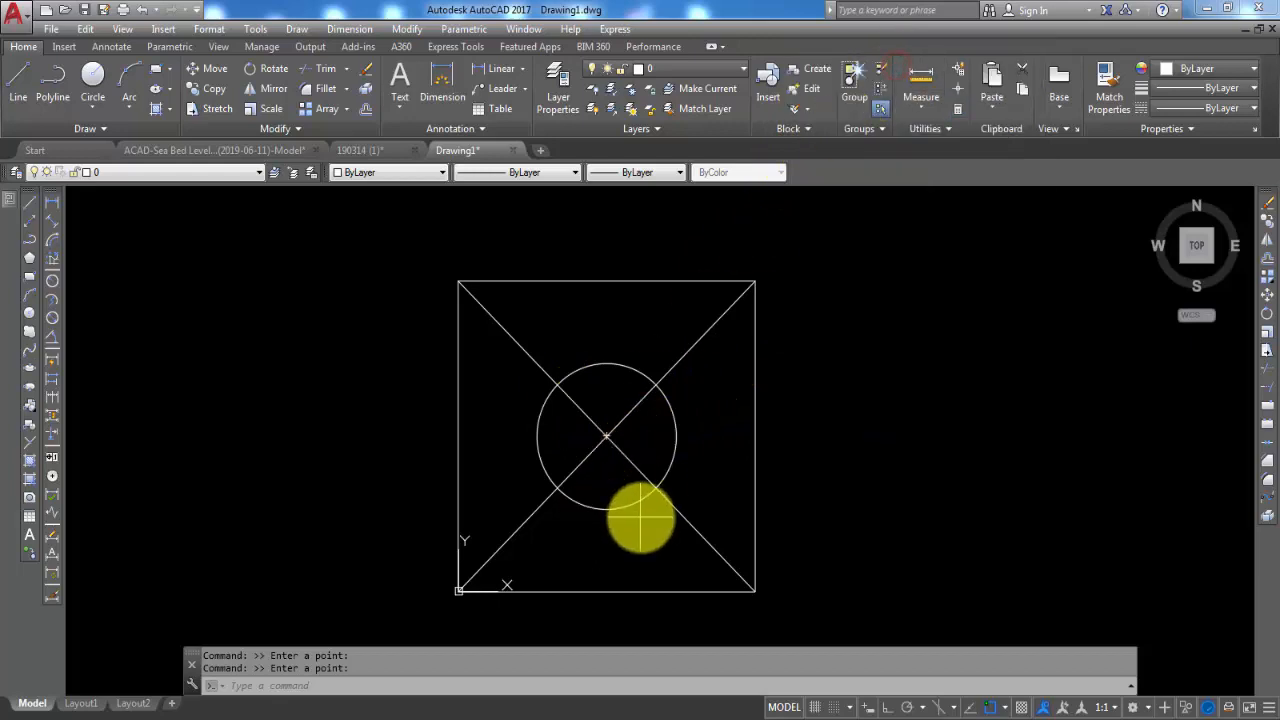
click(657, 487)
click(558, 386)
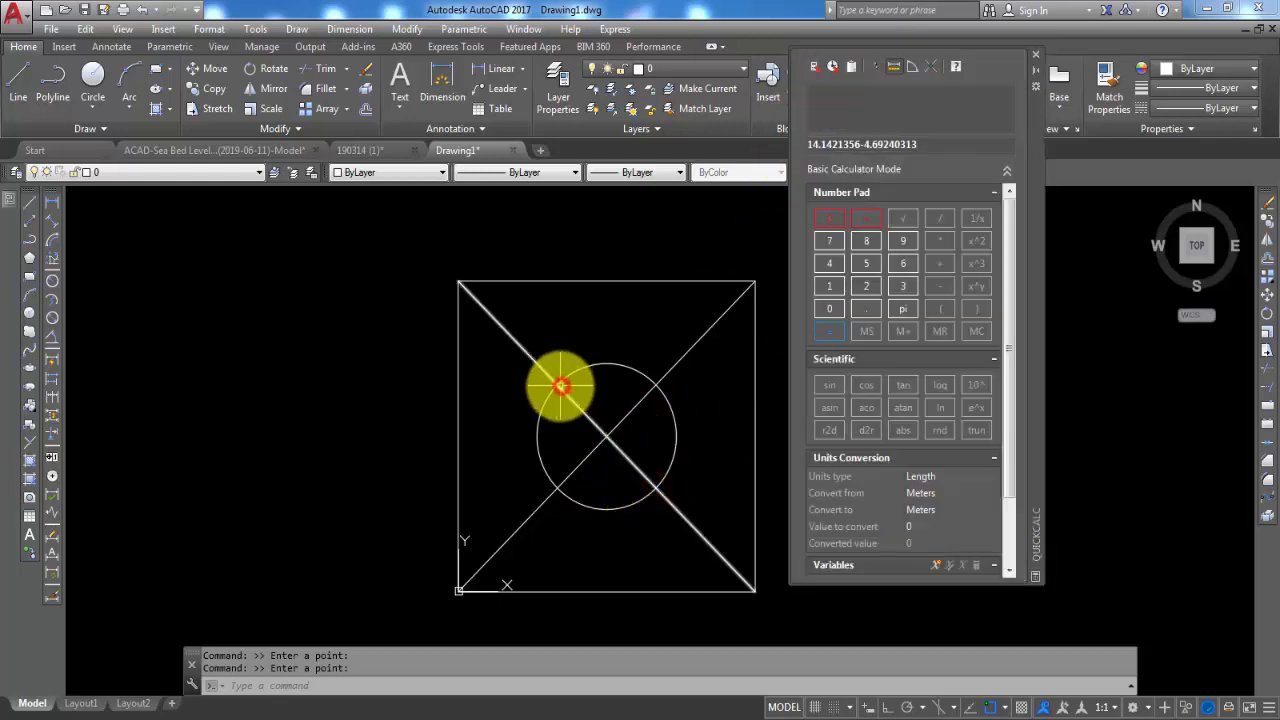
click(829, 331)
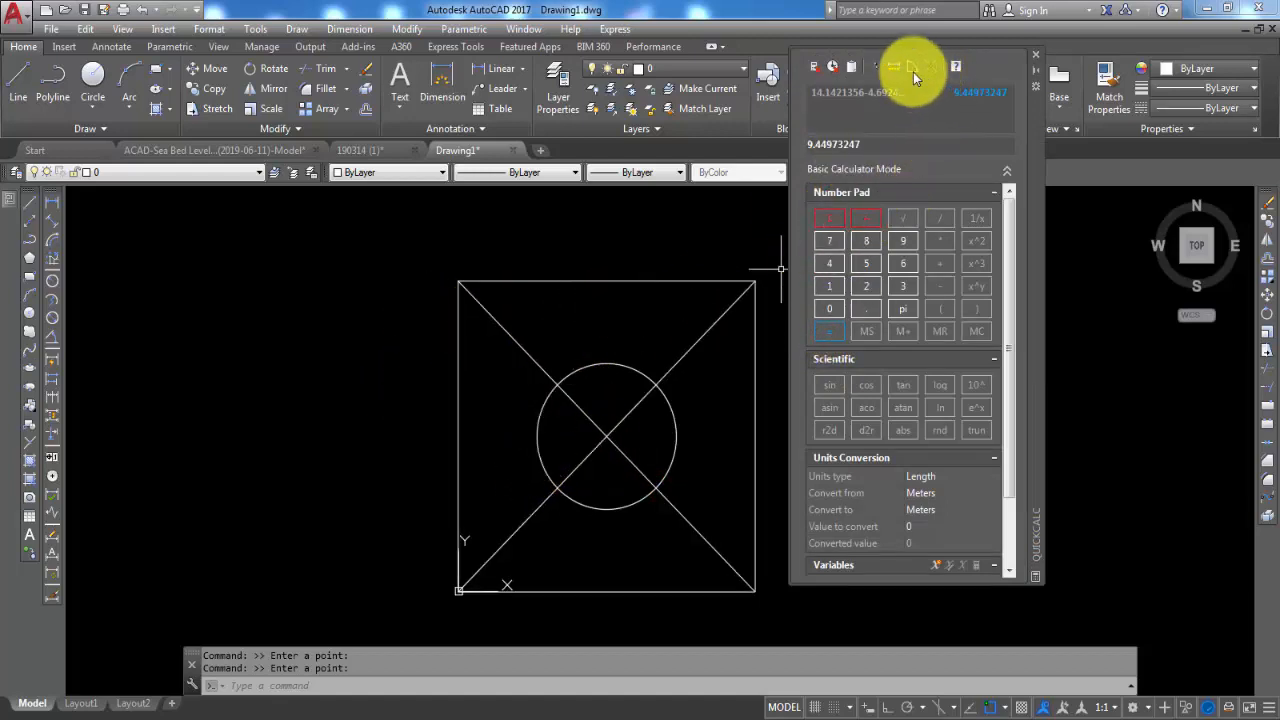
- Clear the calculation history and get the angle of the line from the square's lower-right corner to its upper-right corner
click(832, 67)
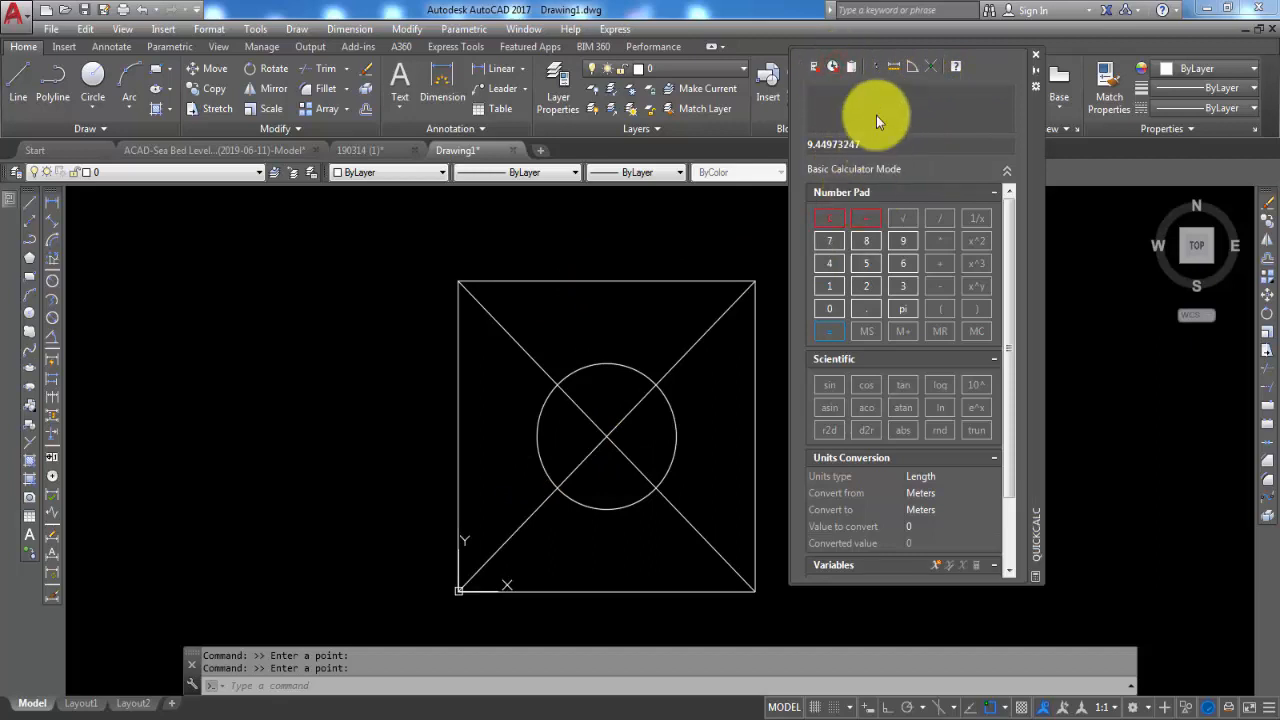
click(912, 69)
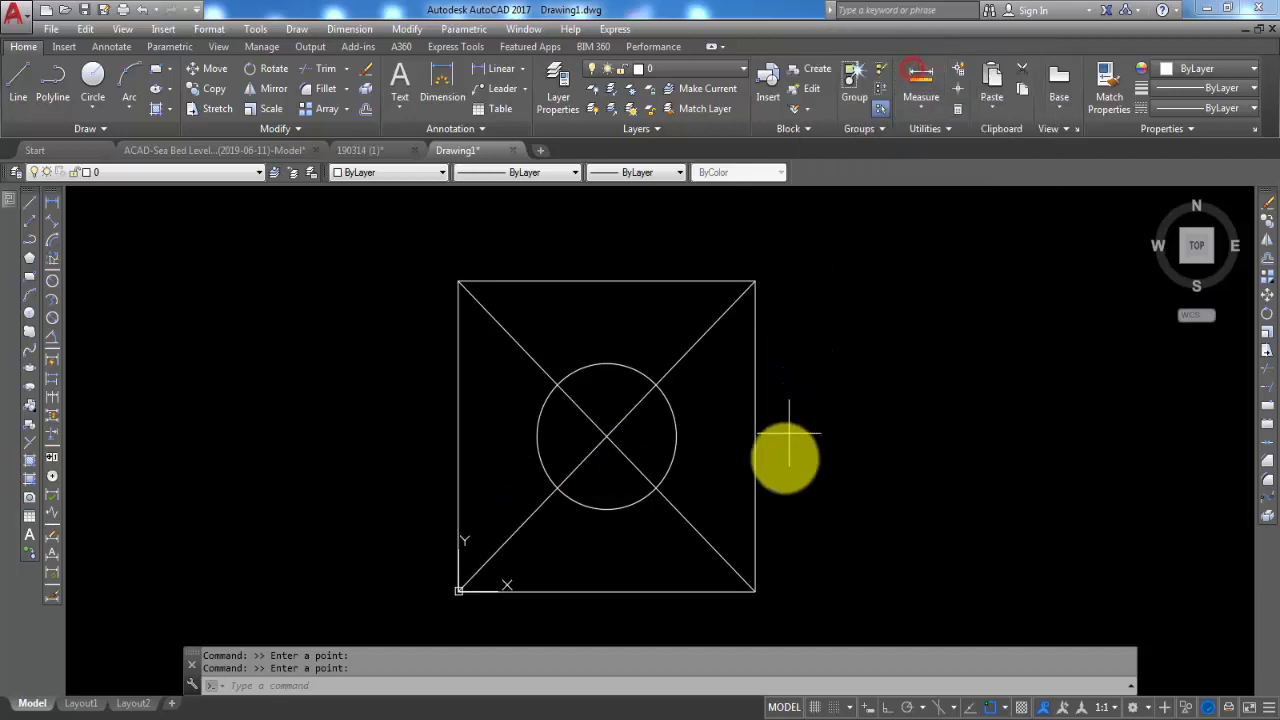
click(756, 592)
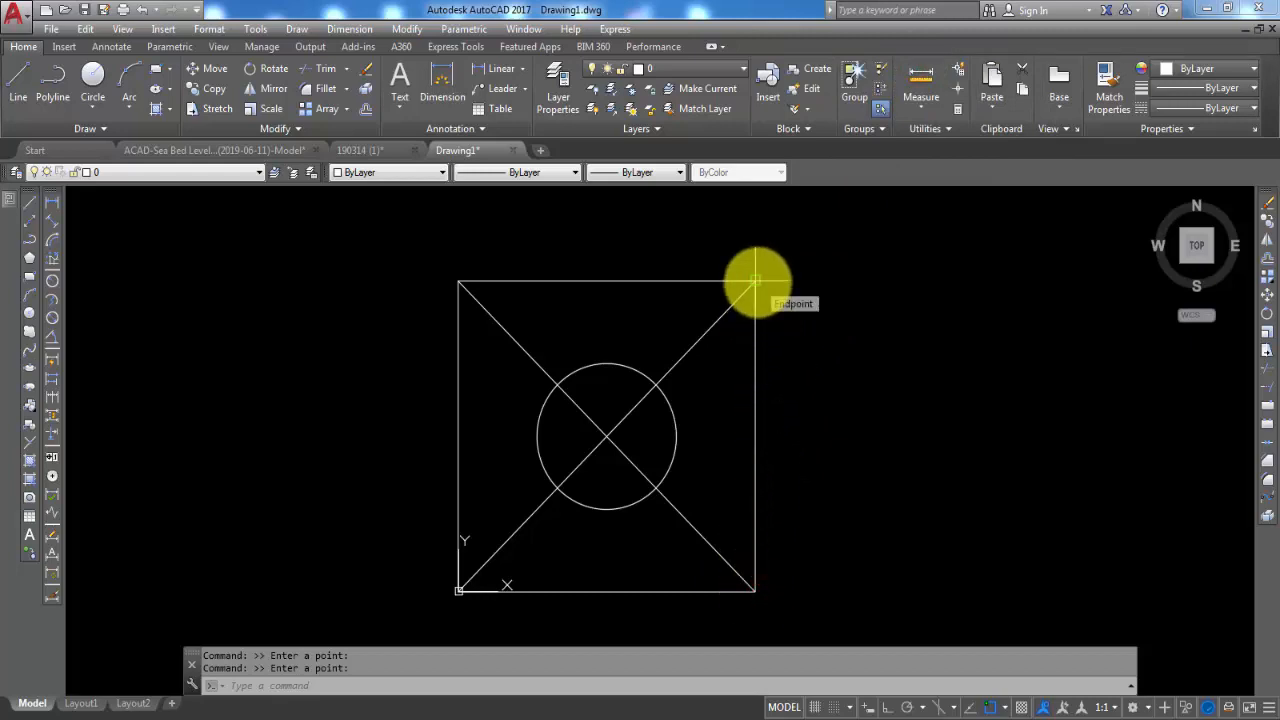
click(756, 282)
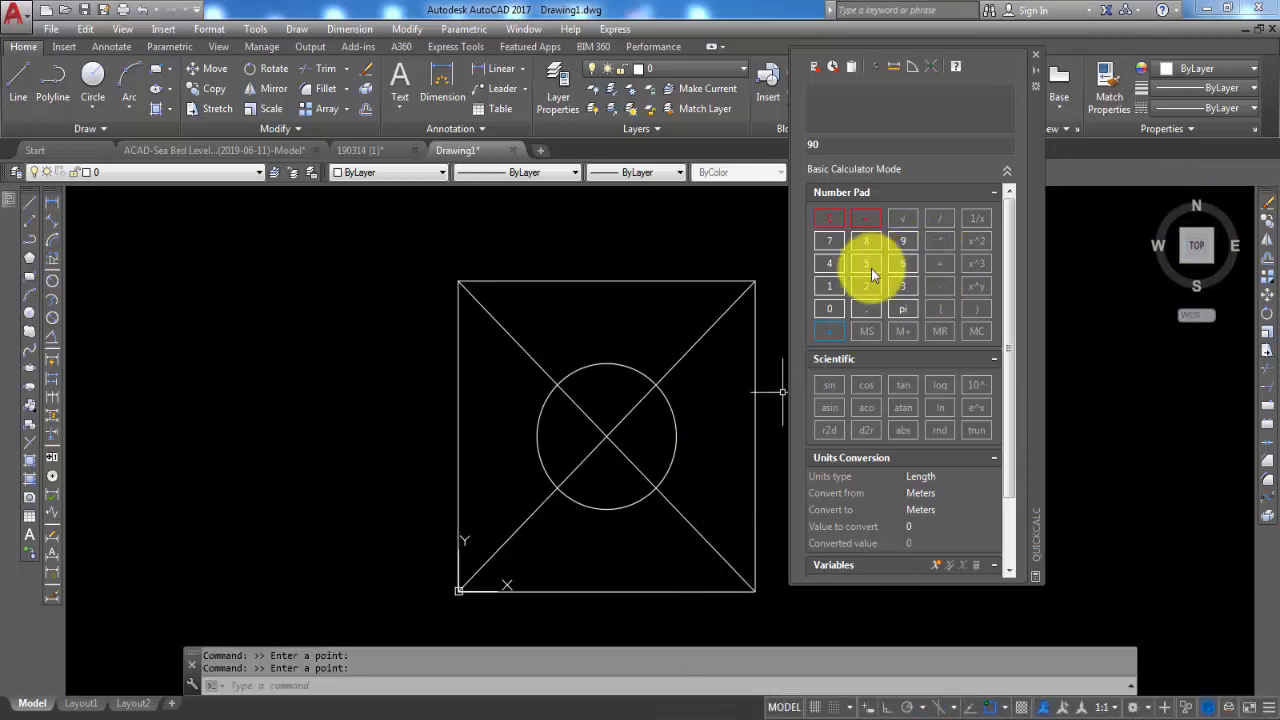
- Clear the calculator's expression, then inspect the base angle directions in the drawing units settings without changing them
click(838, 221)
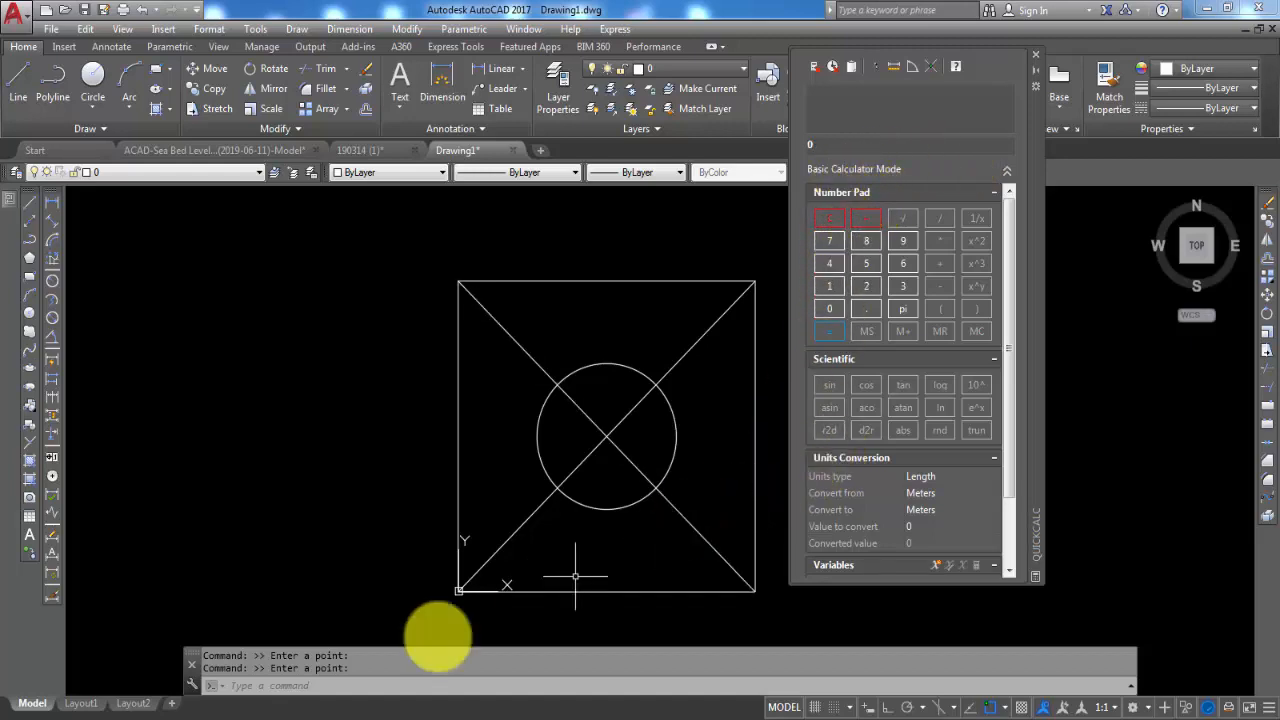
click(264, 680)
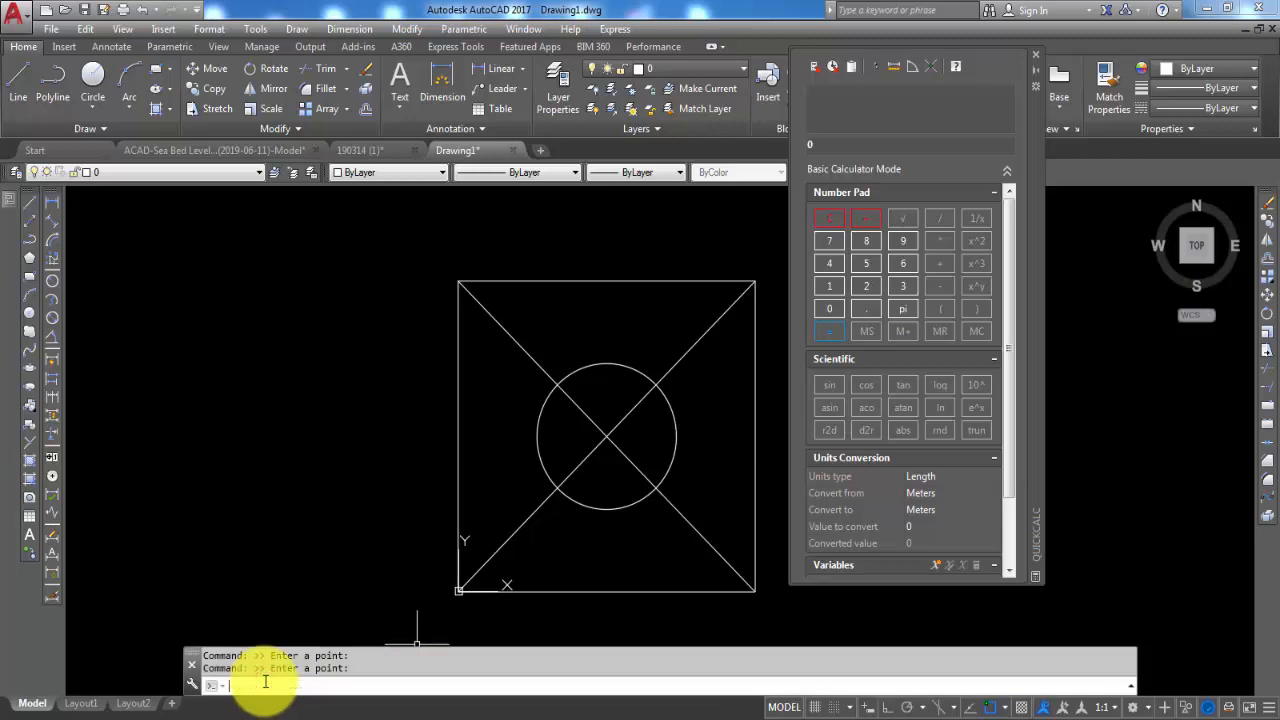
text(un)
key(Return)
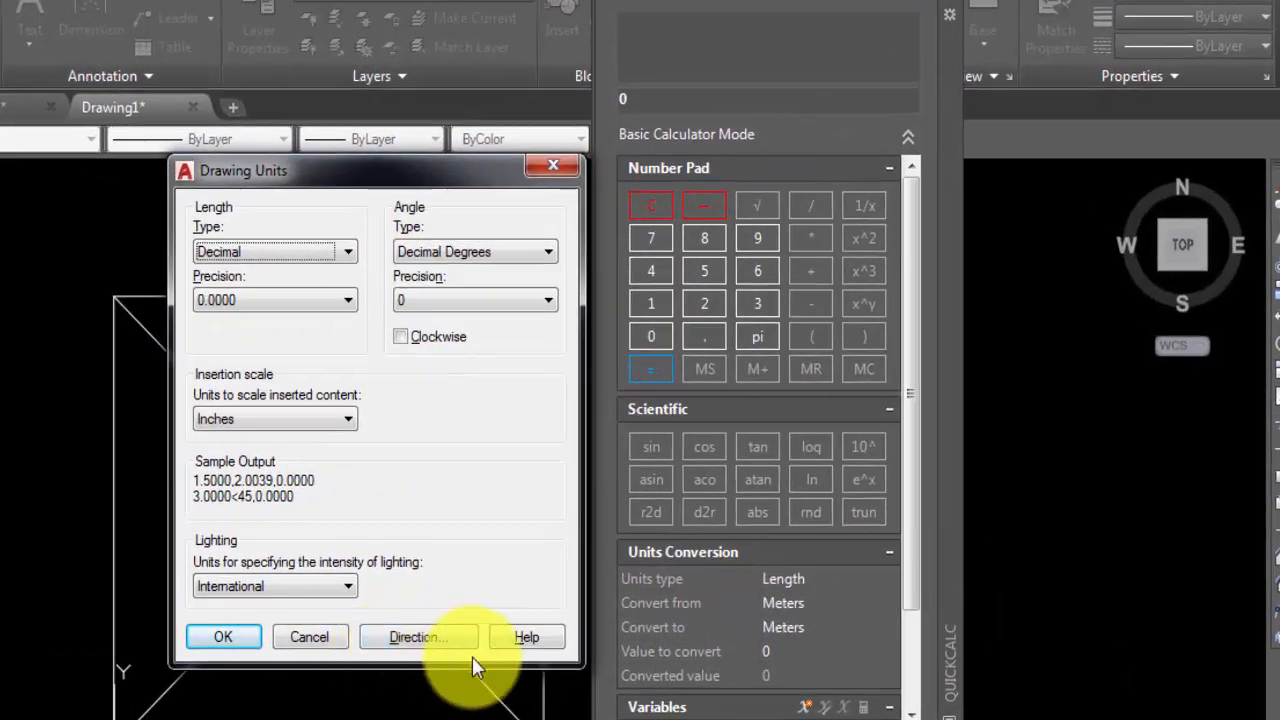
click(423, 640)
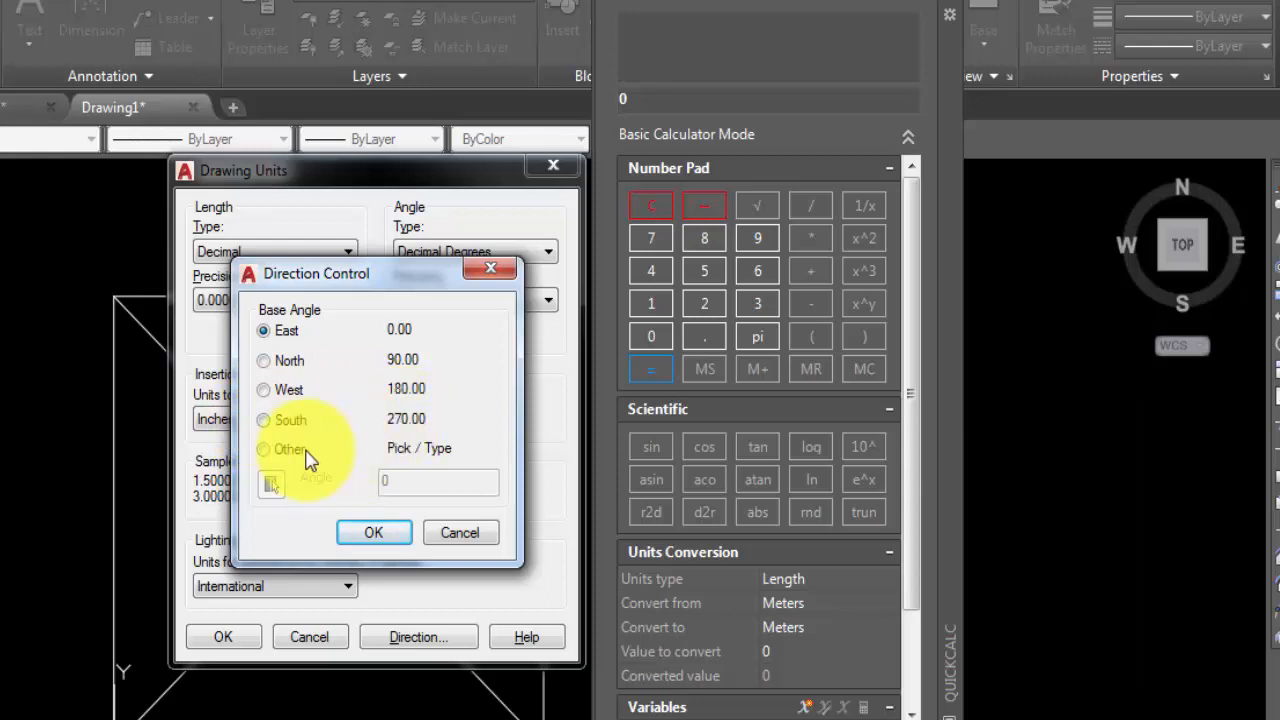
click(445, 533)
click(312, 638)
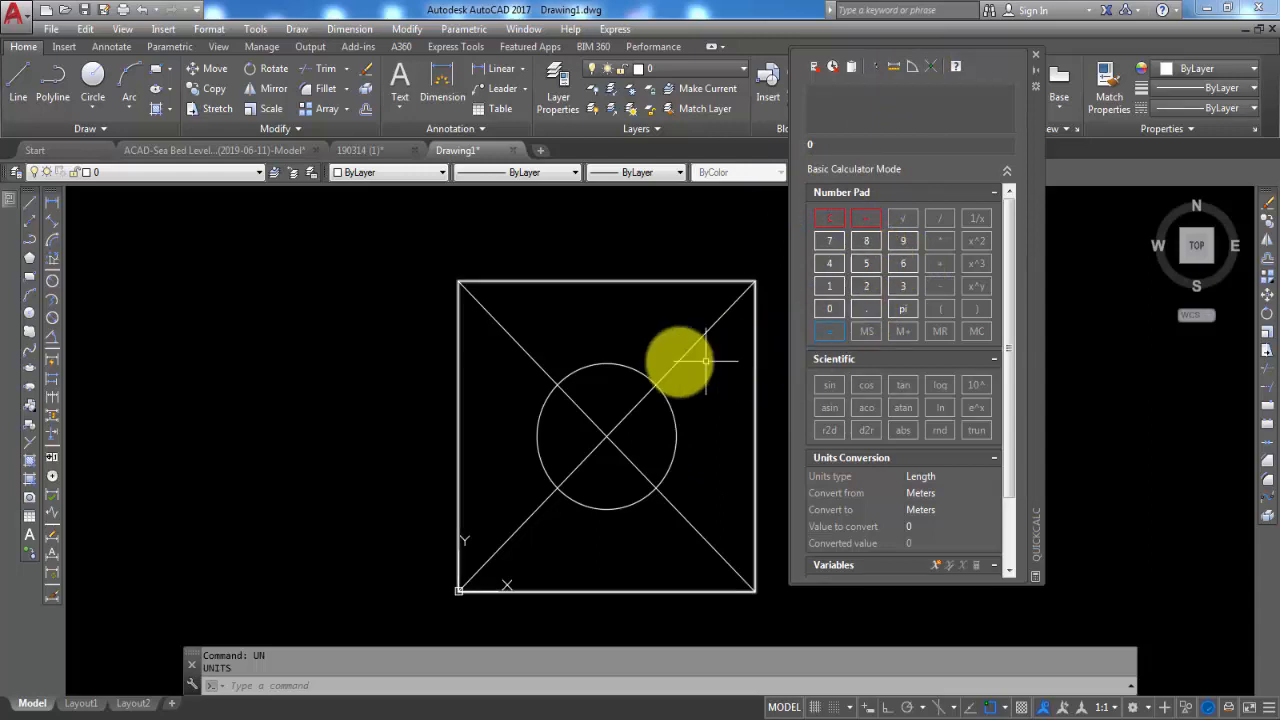
- Get the coordinates of the intersection of the square's two diagonals by picking the endpoints of both lines
click(929, 72)
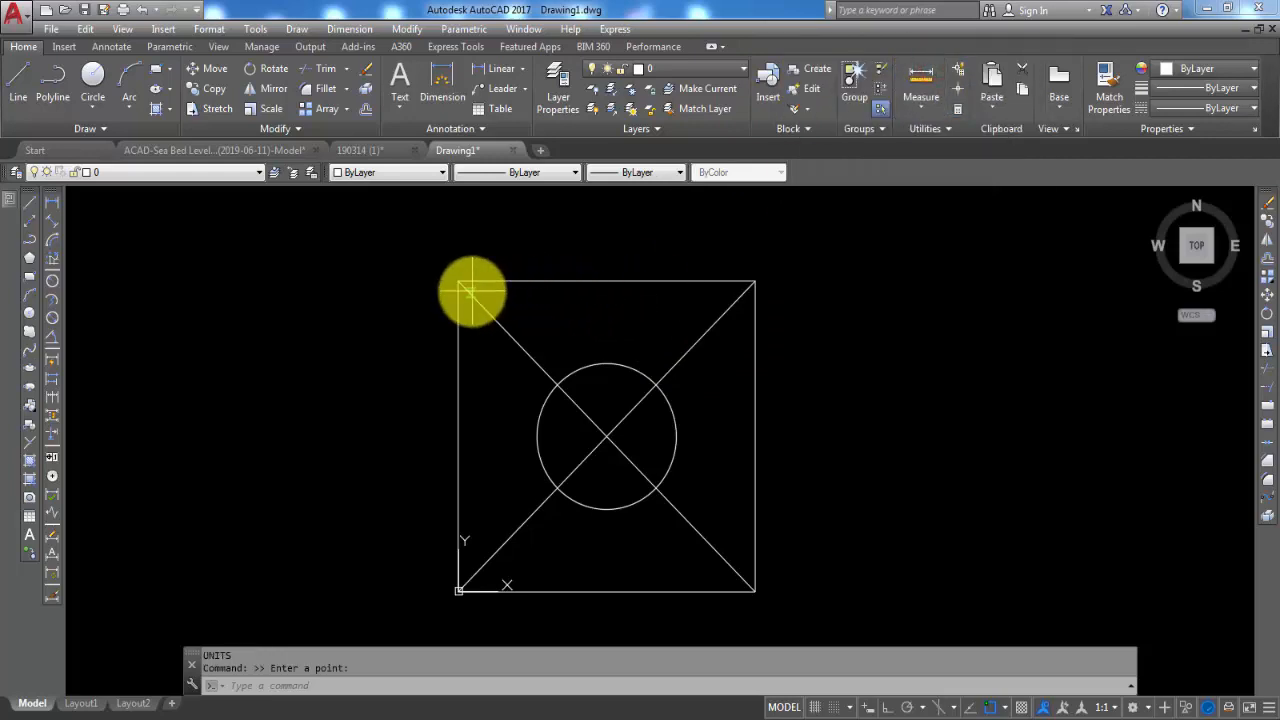
click(459, 283)
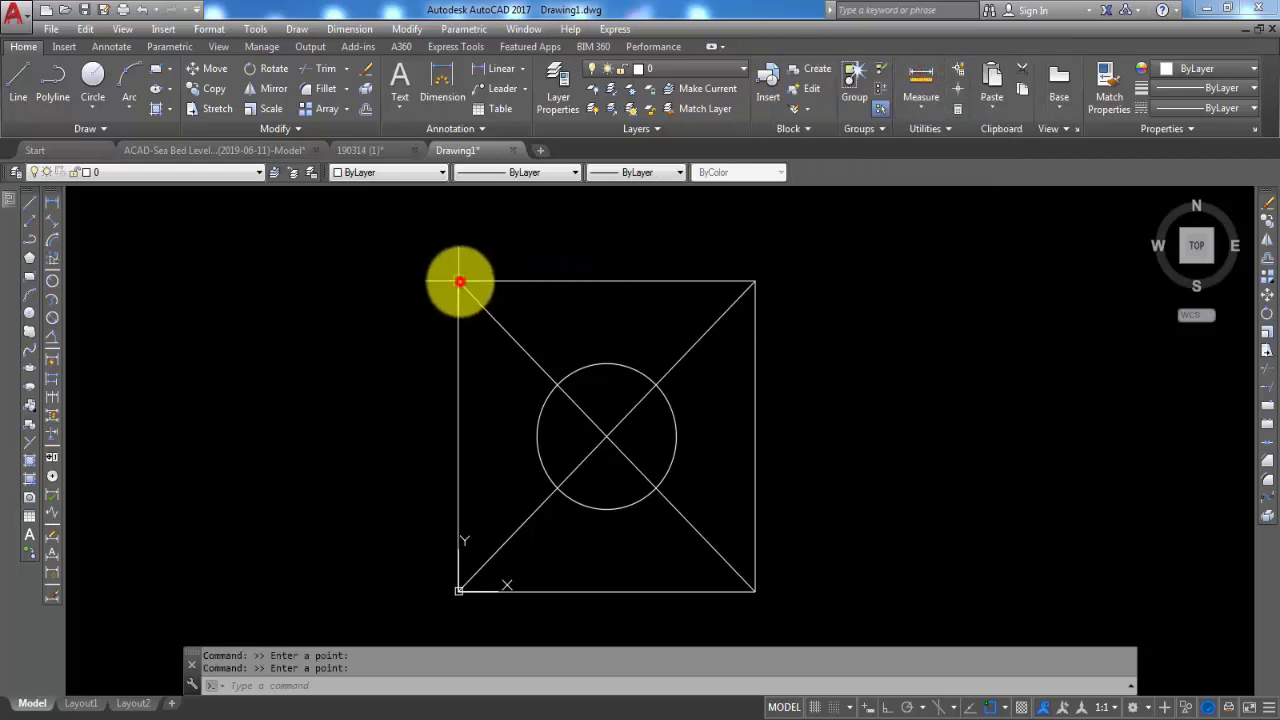
click(755, 591)
click(755, 281)
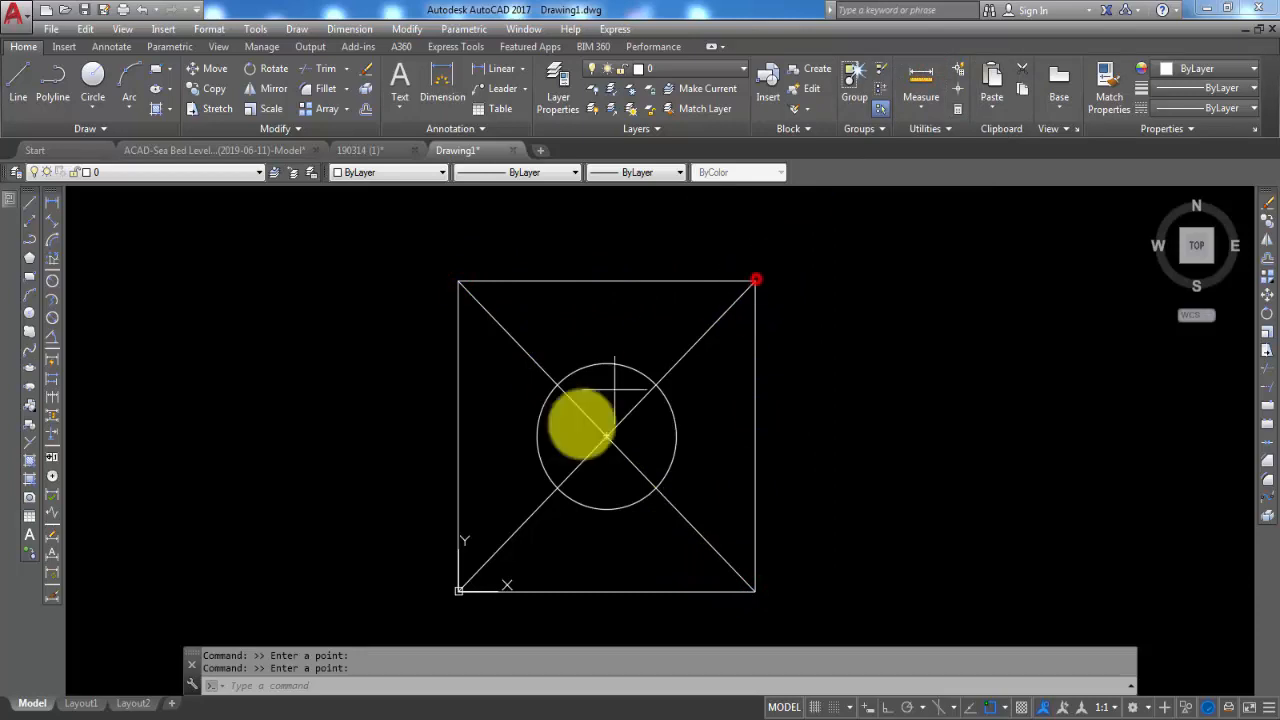
click(458, 591)
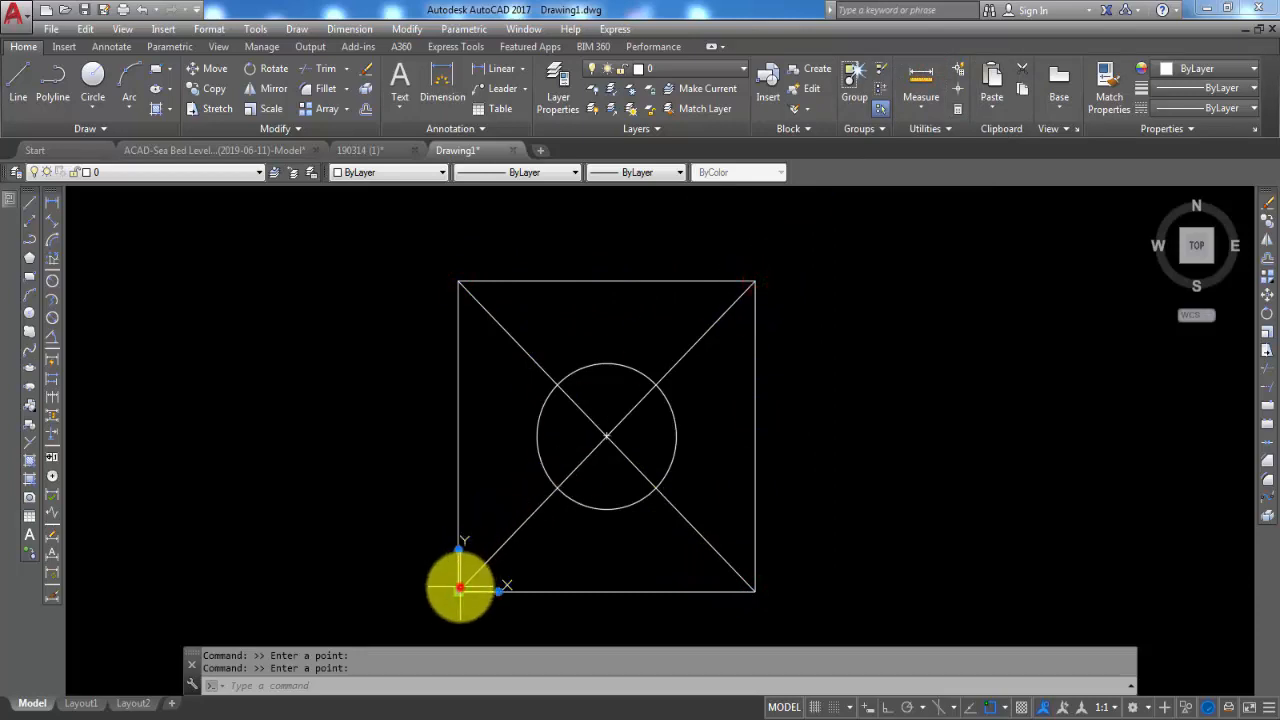
click(541, 538)
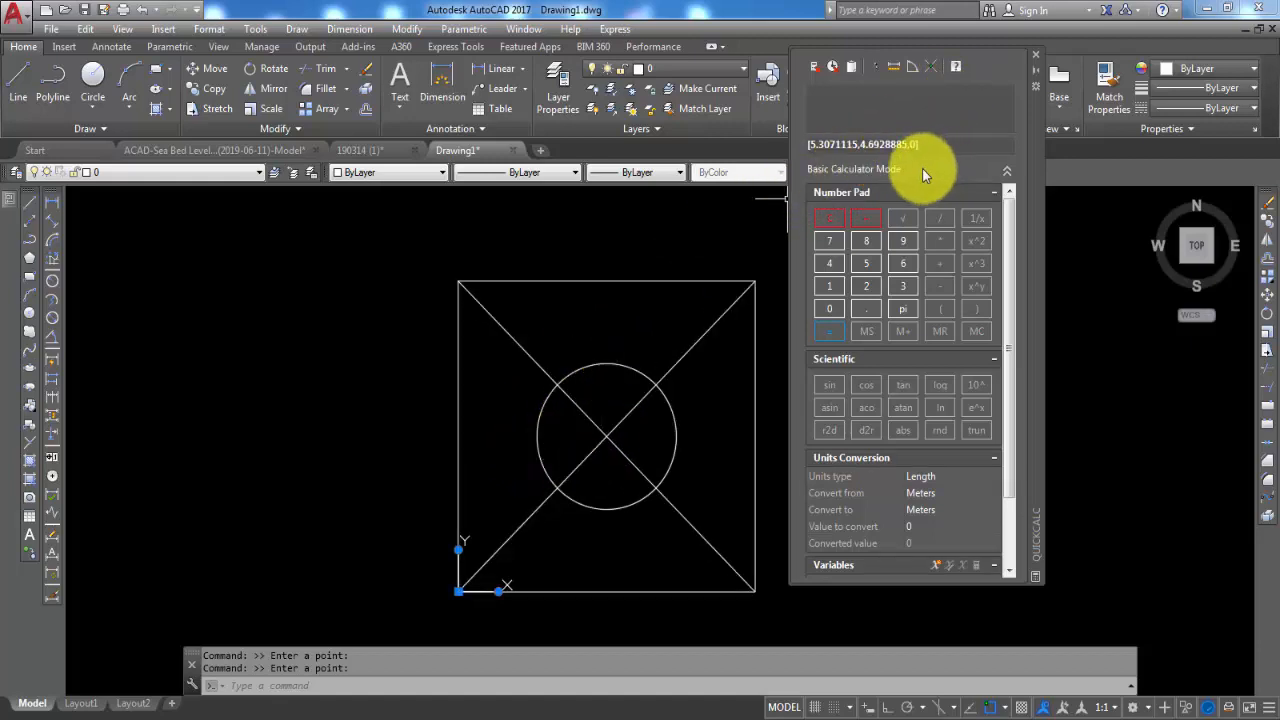
- Clear the expression, get the distance between the square's lower-right and upper-left corners, and add it to the calculator's memory
click(817, 70)
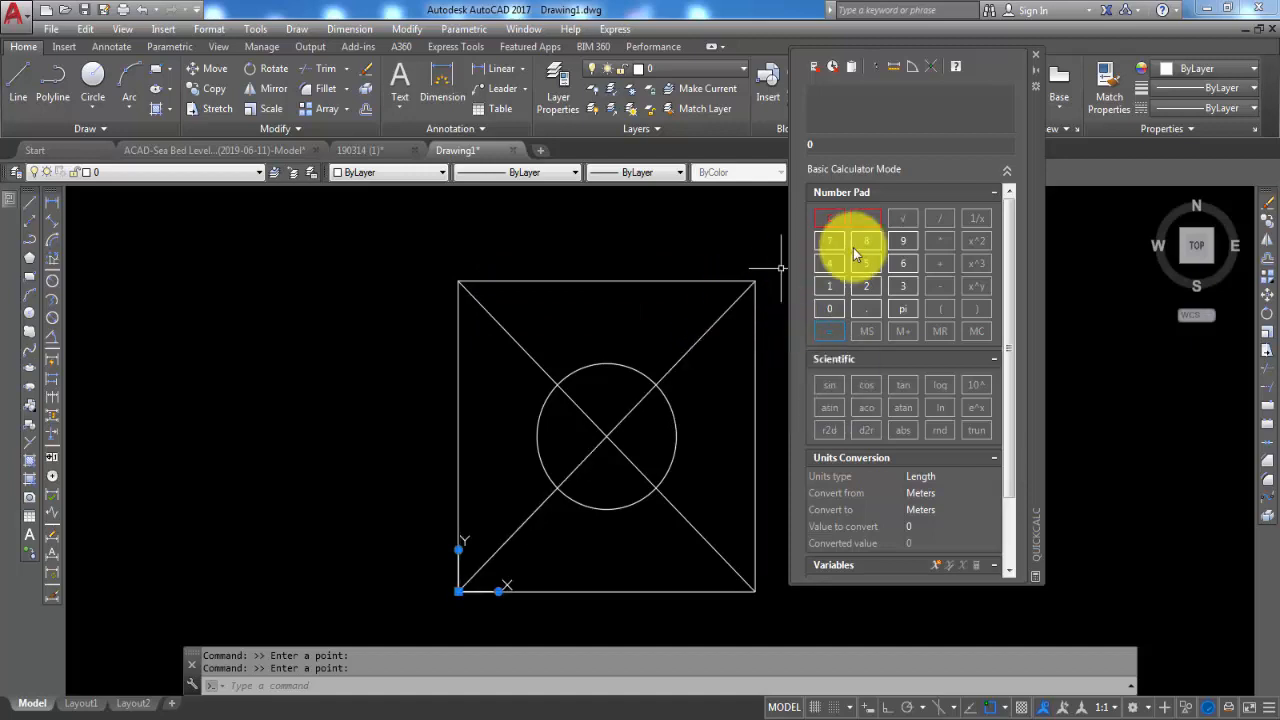
click(899, 68)
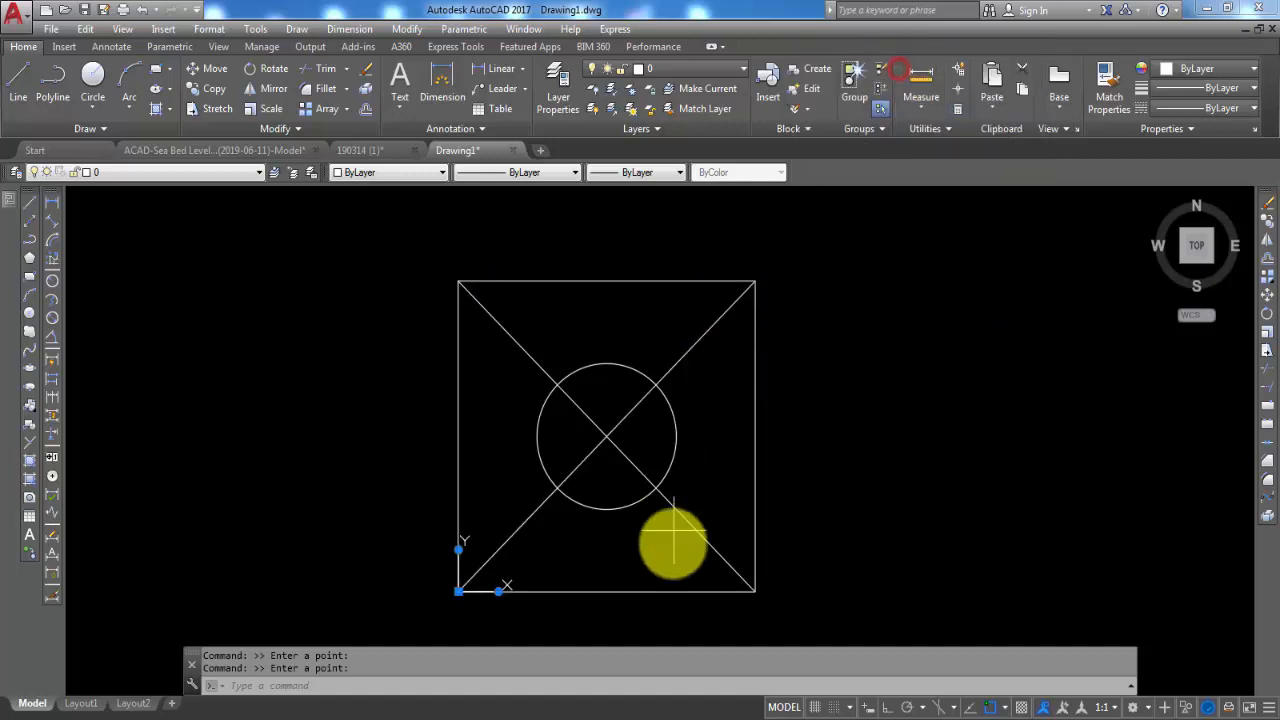
click(757, 590)
click(458, 286)
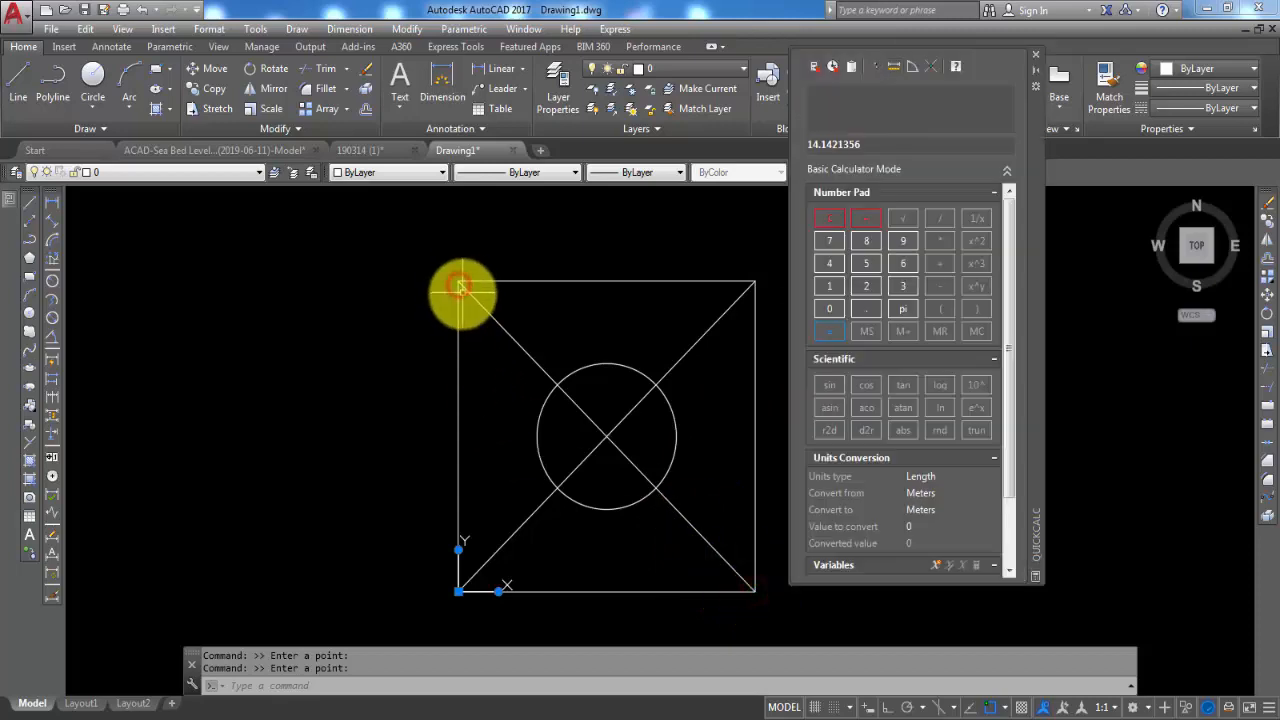
click(905, 330)
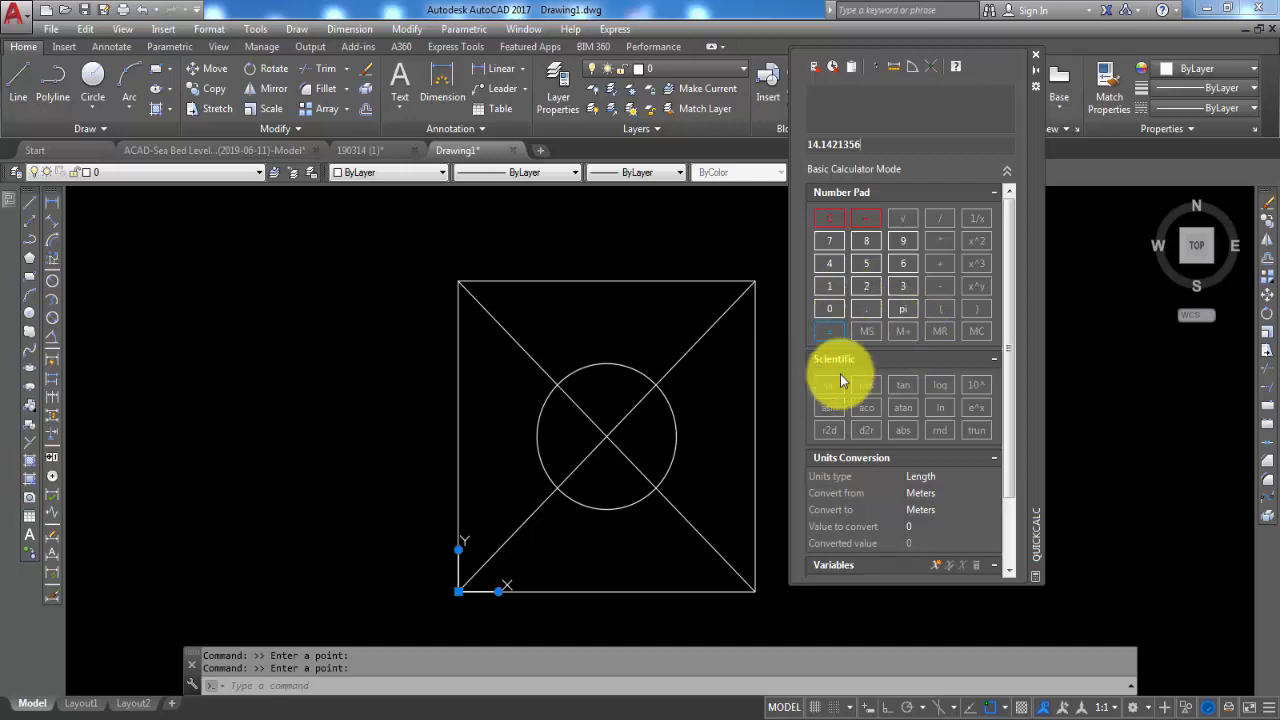
- Clear the calculator's expression and get the distance between the circle's centre and its upper-left crossing with the diagonal
click(829, 218)
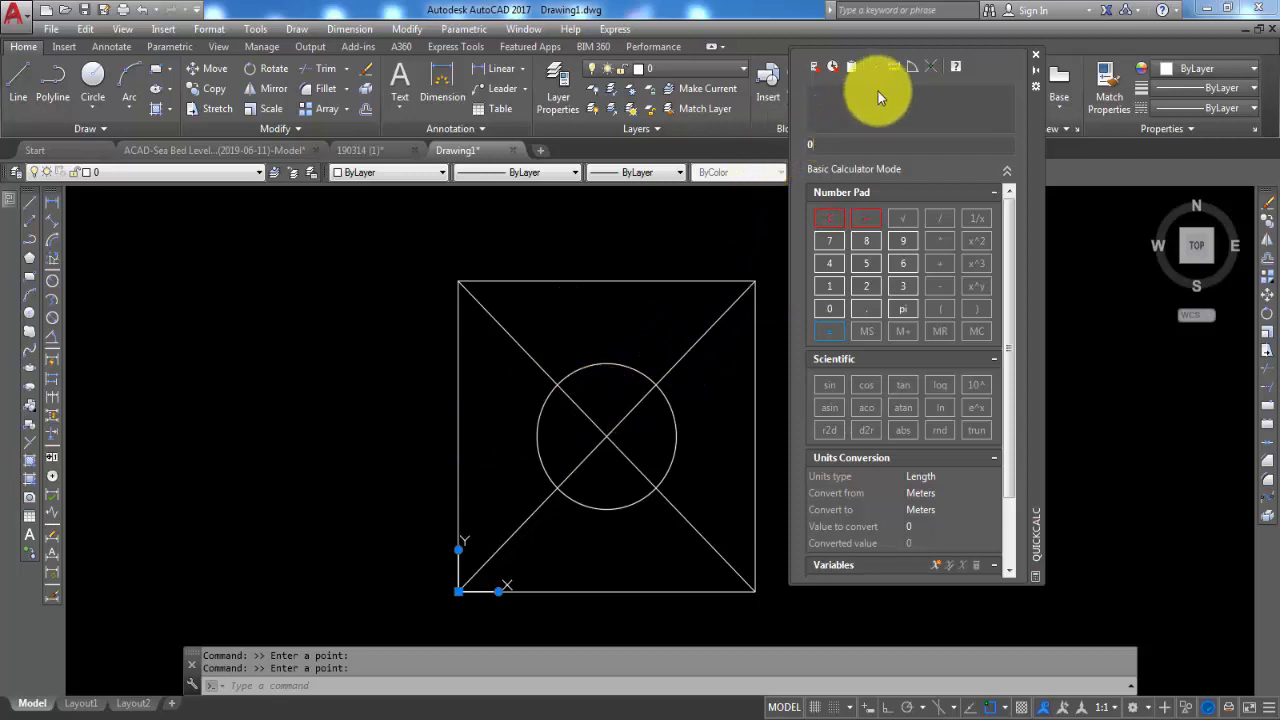
click(892, 66)
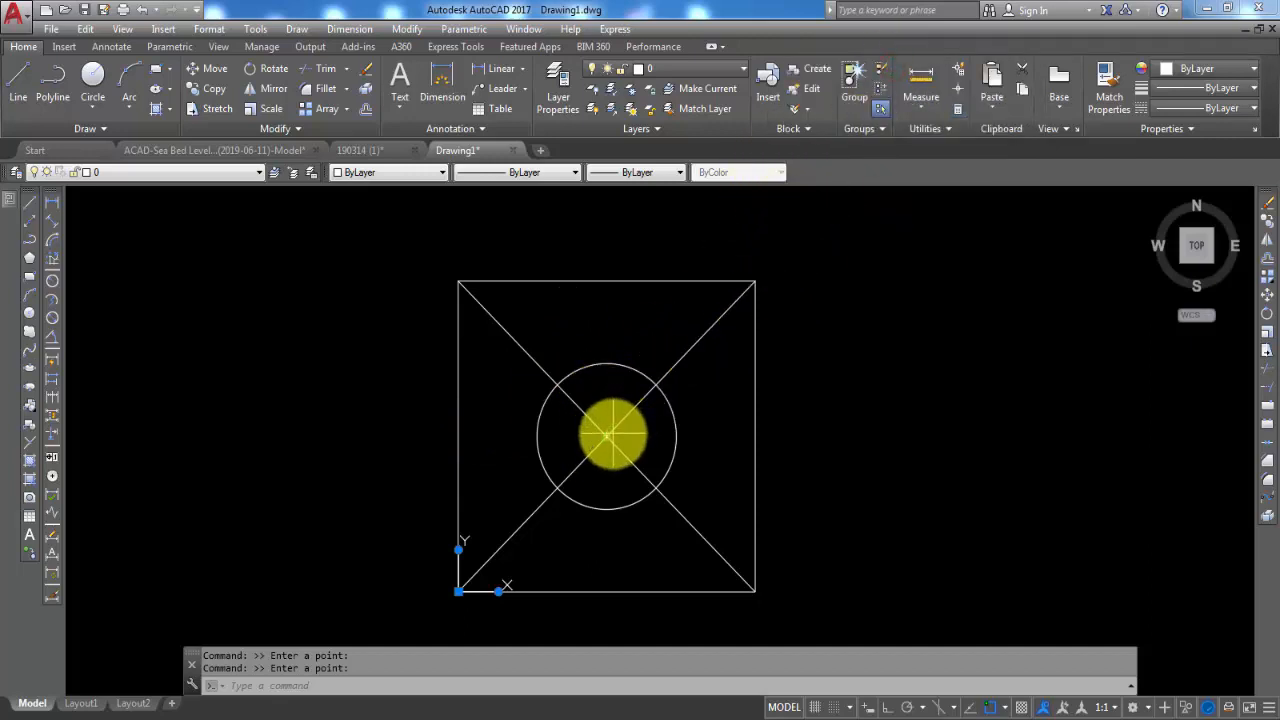
click(555, 383)
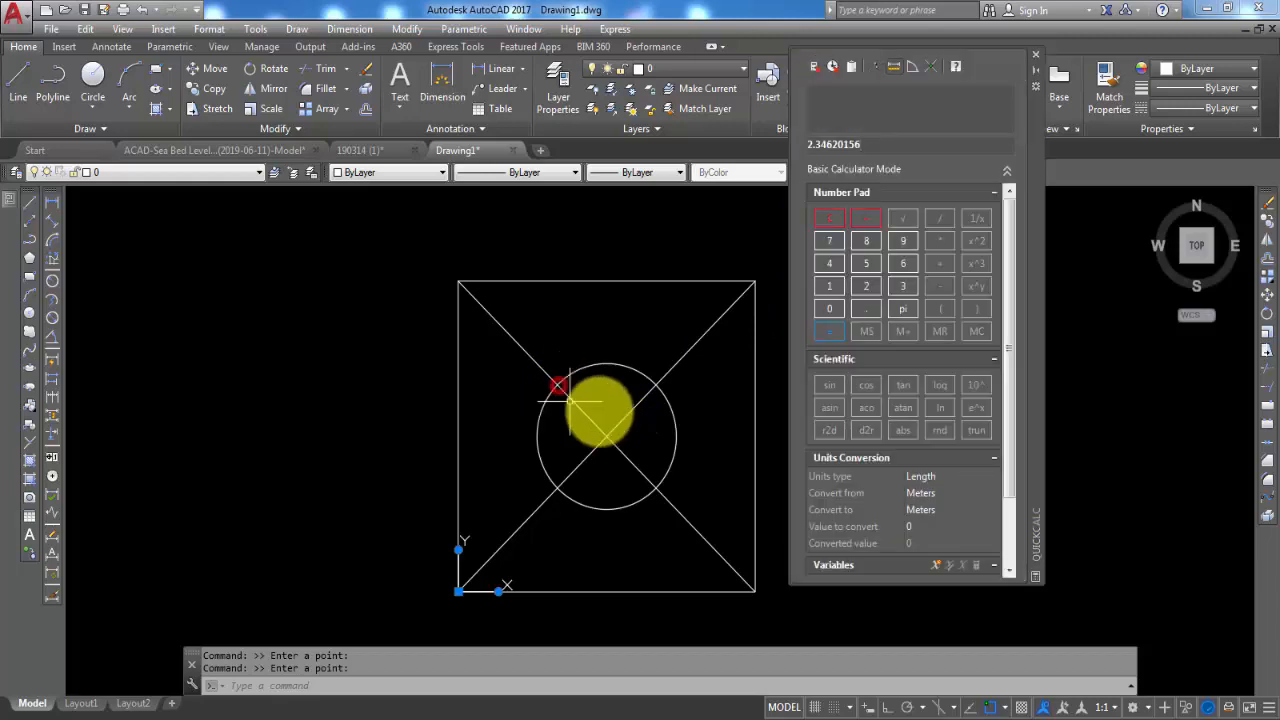
- Add the picked distance from the circle's centre to its upper-right crossing with the diagonal and evaluate the sum
click(940, 263)
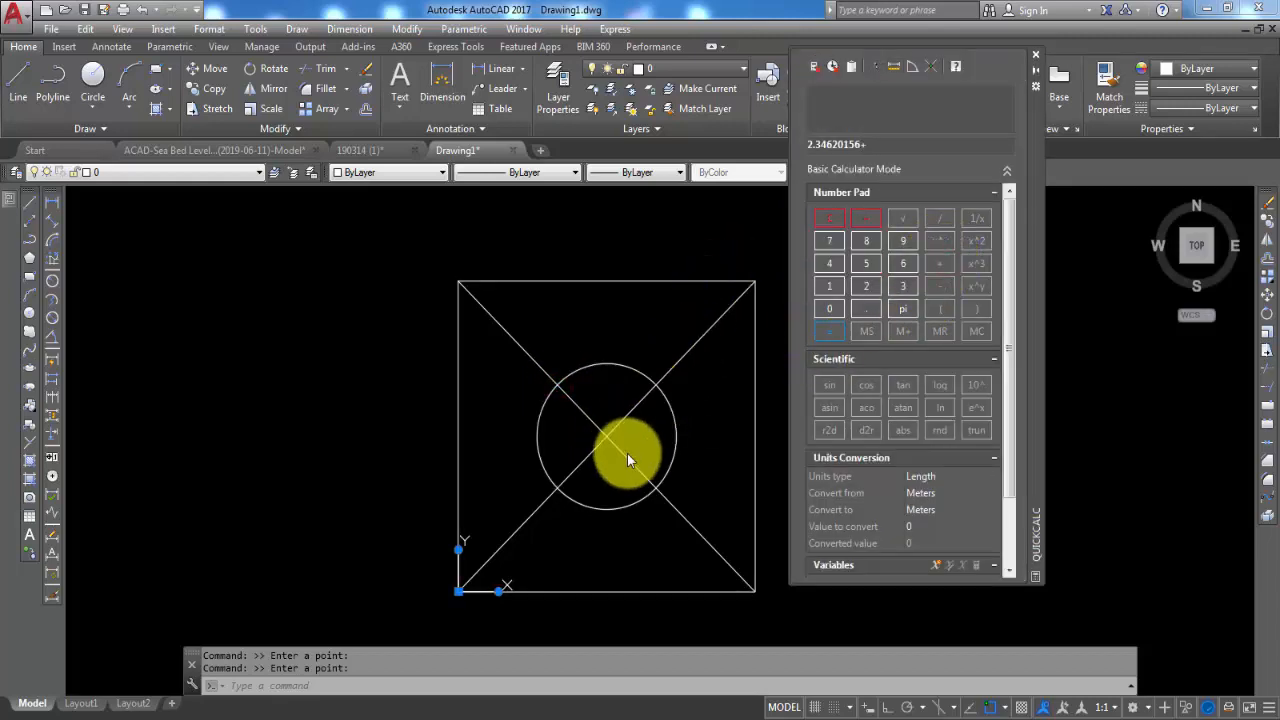
click(903, 75)
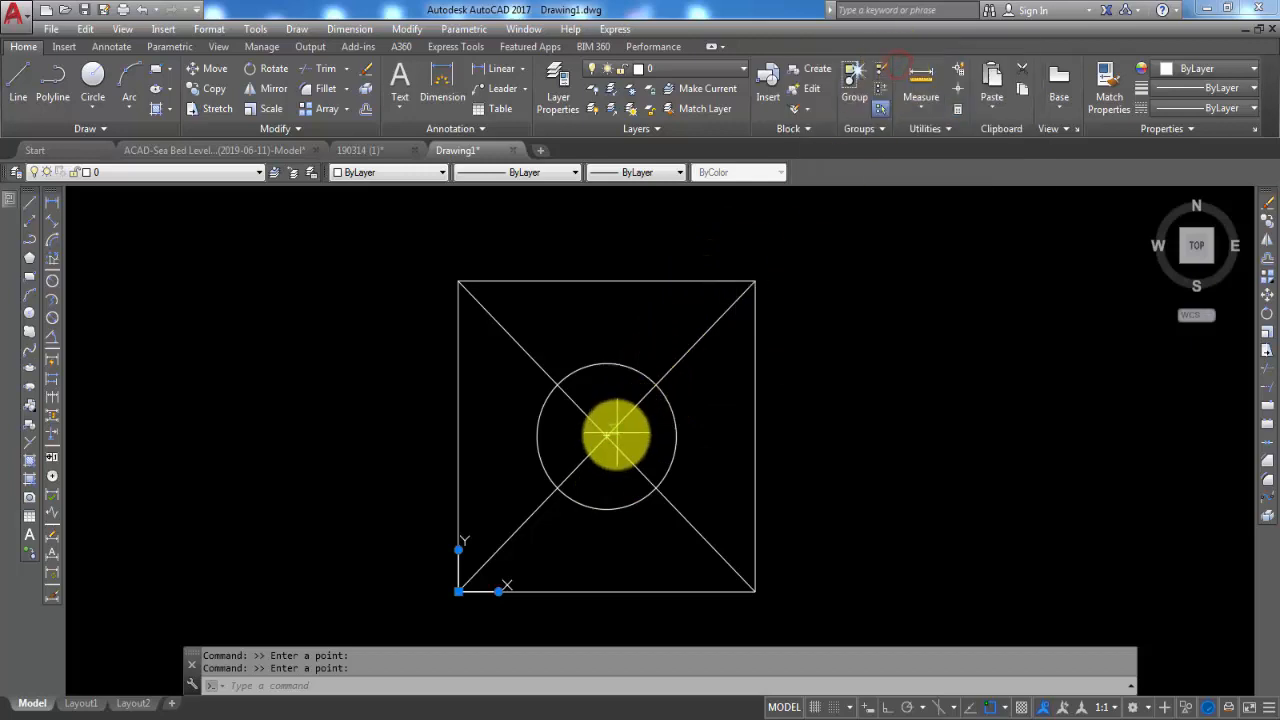
click(606, 437)
click(656, 384)
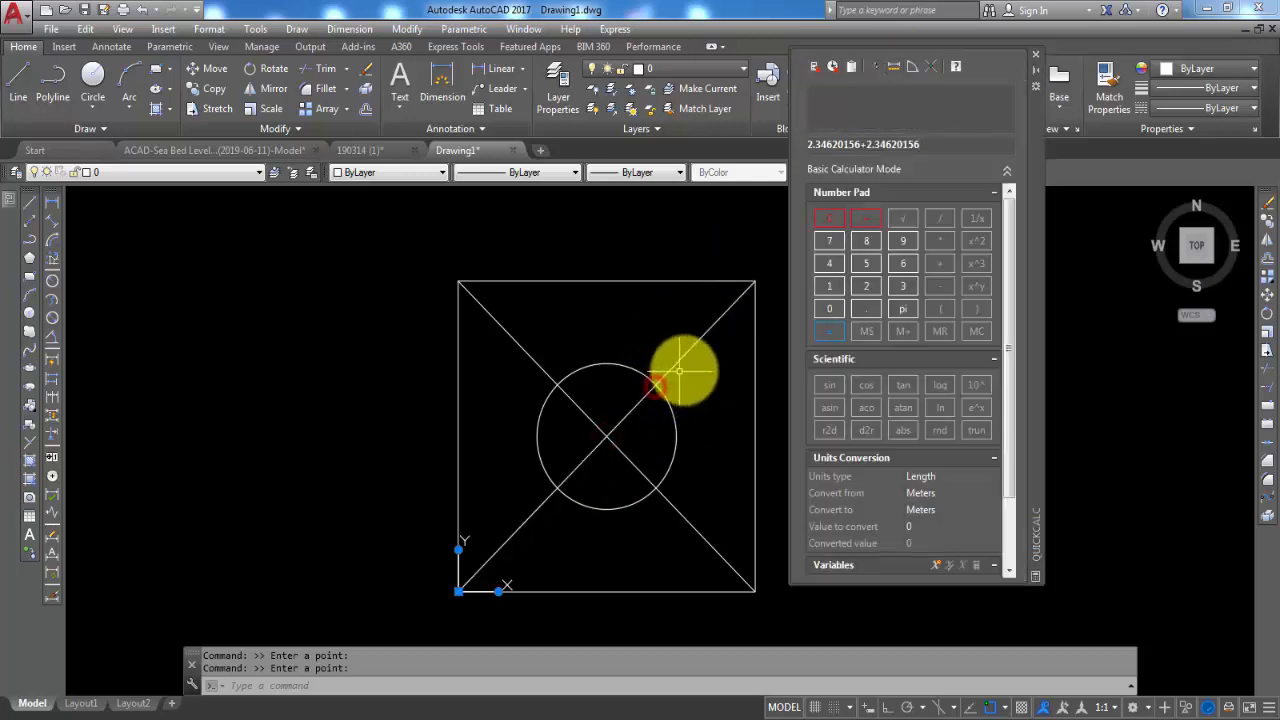
click(828, 331)
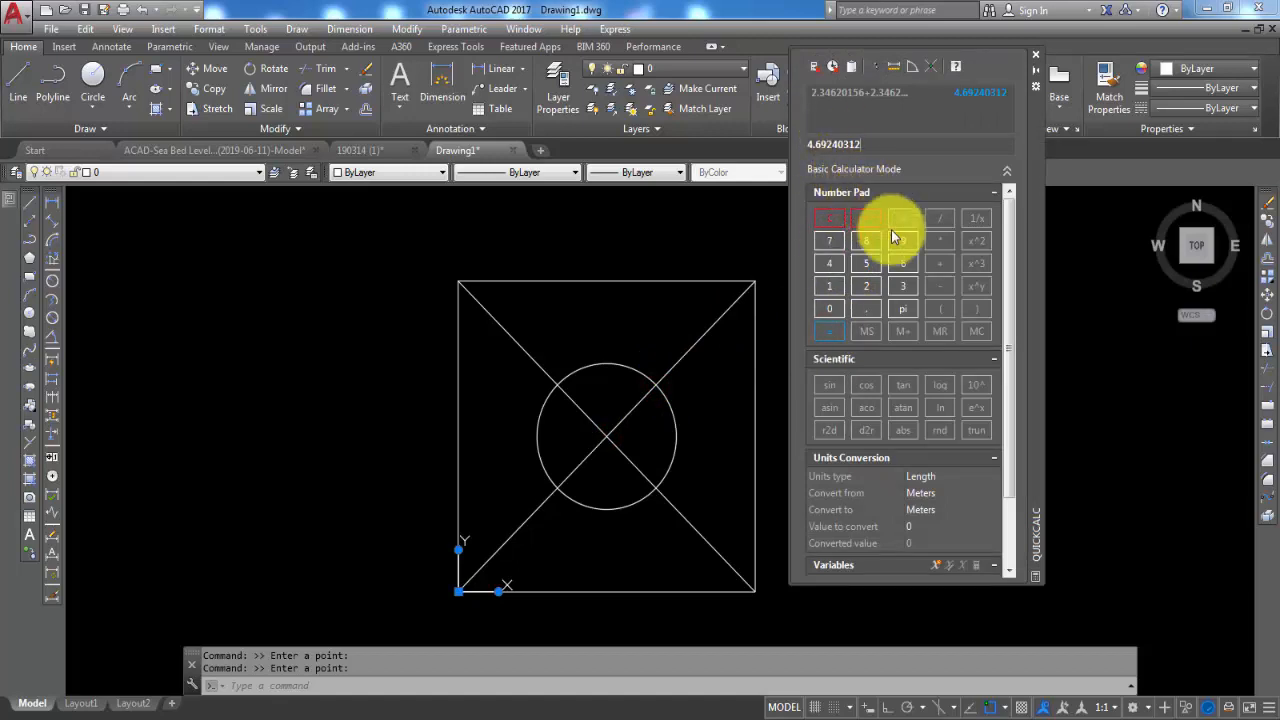
- Subtract the value recalled from the calculator's memory from the summed distances and evaluate the expression
click(951, 288)
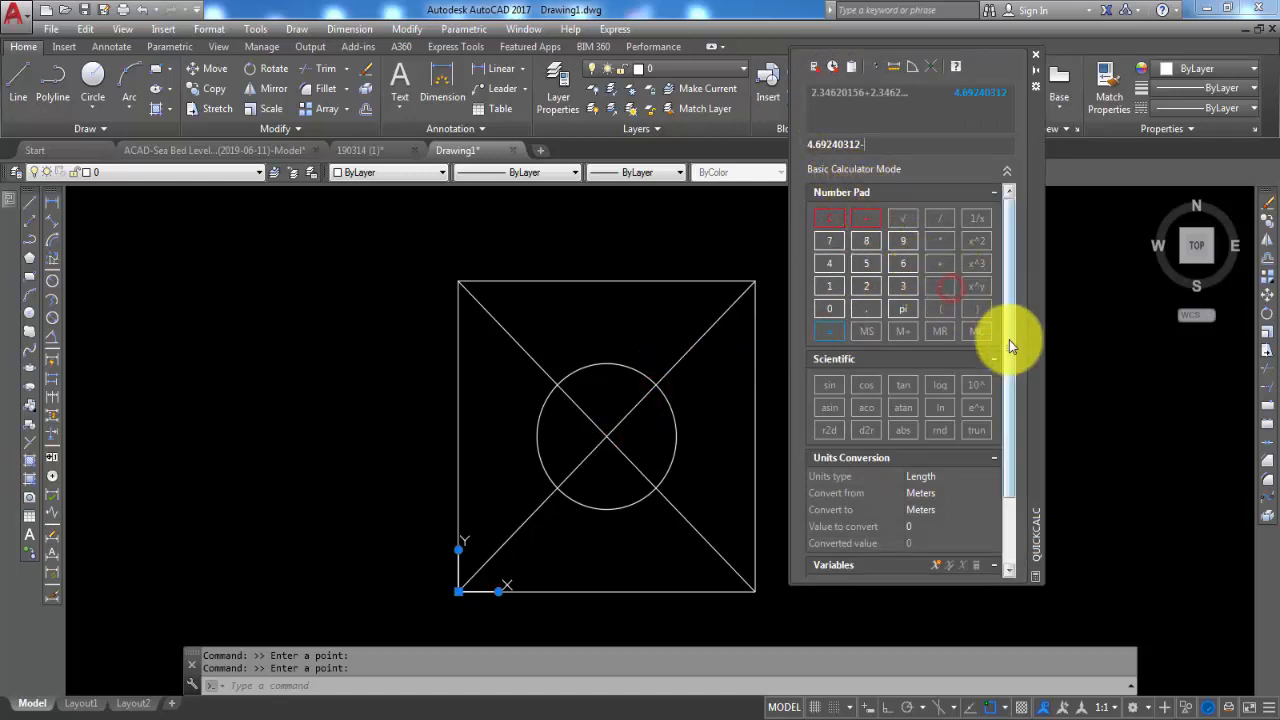
click(940, 331)
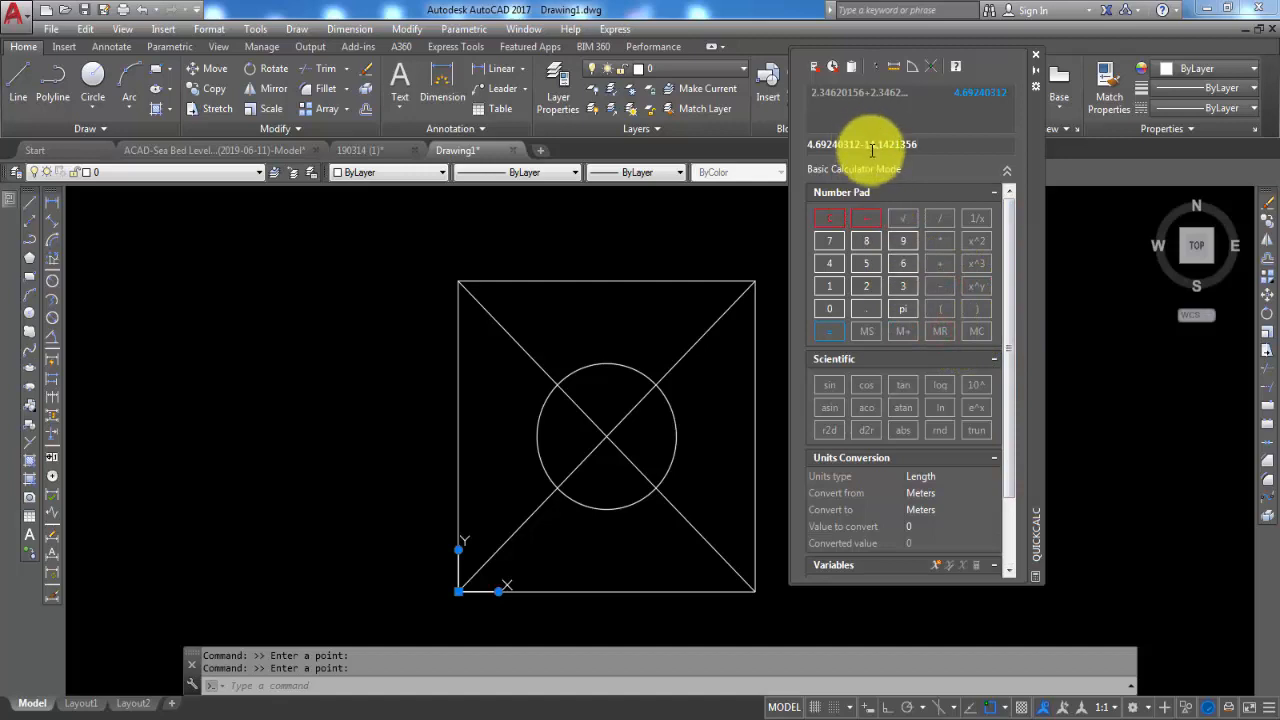
click(828, 331)
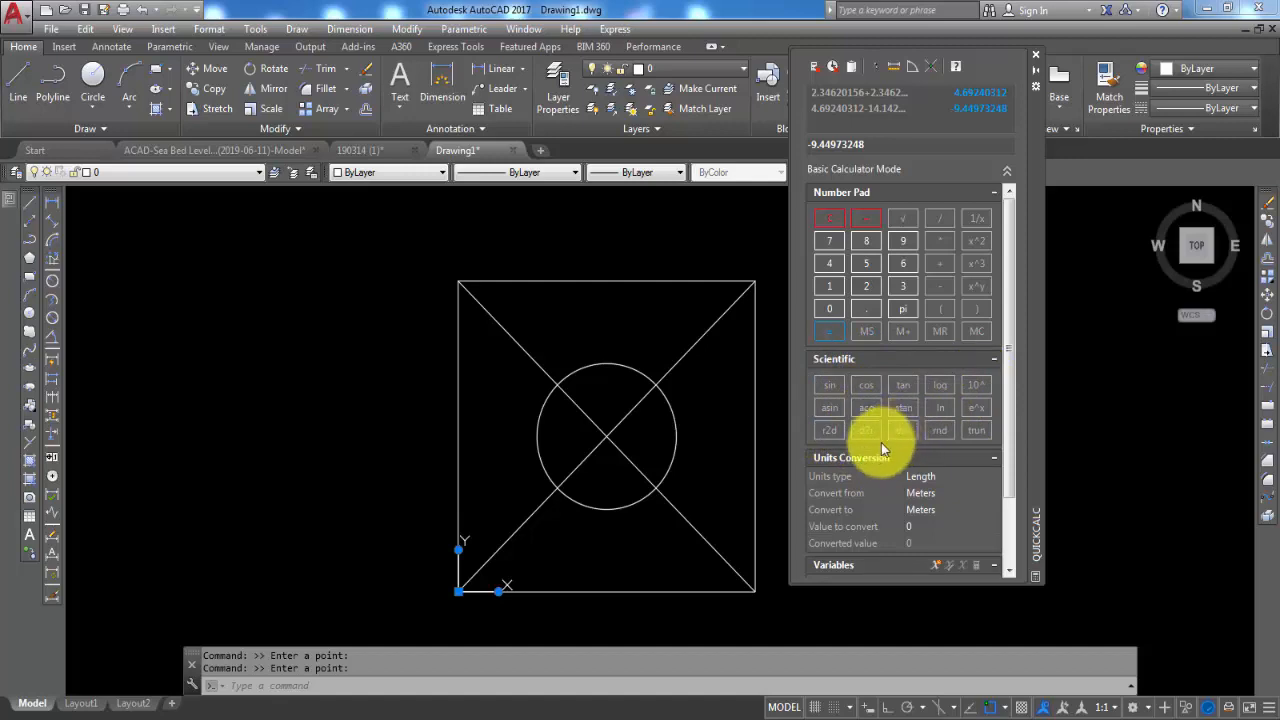
- Collapse the calculator's Scientific section and keep Length as the units type for the conversion
click(995, 357)
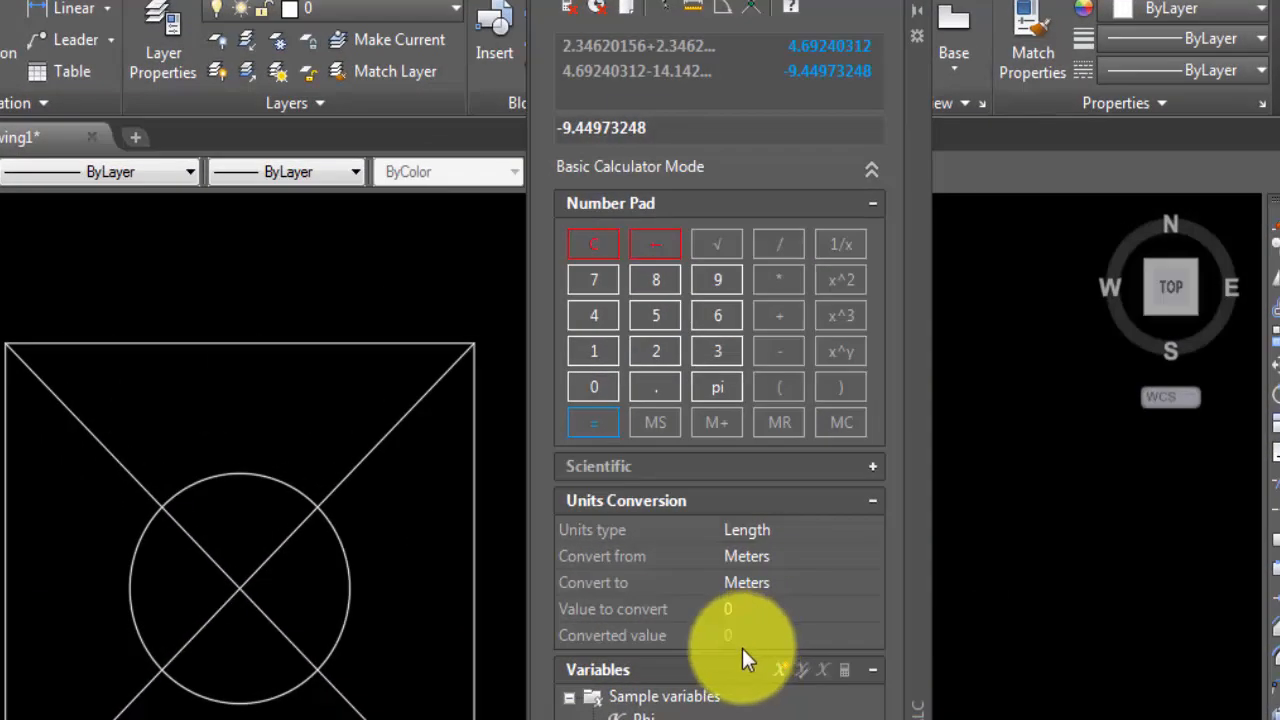
click(791, 532)
click(868, 531)
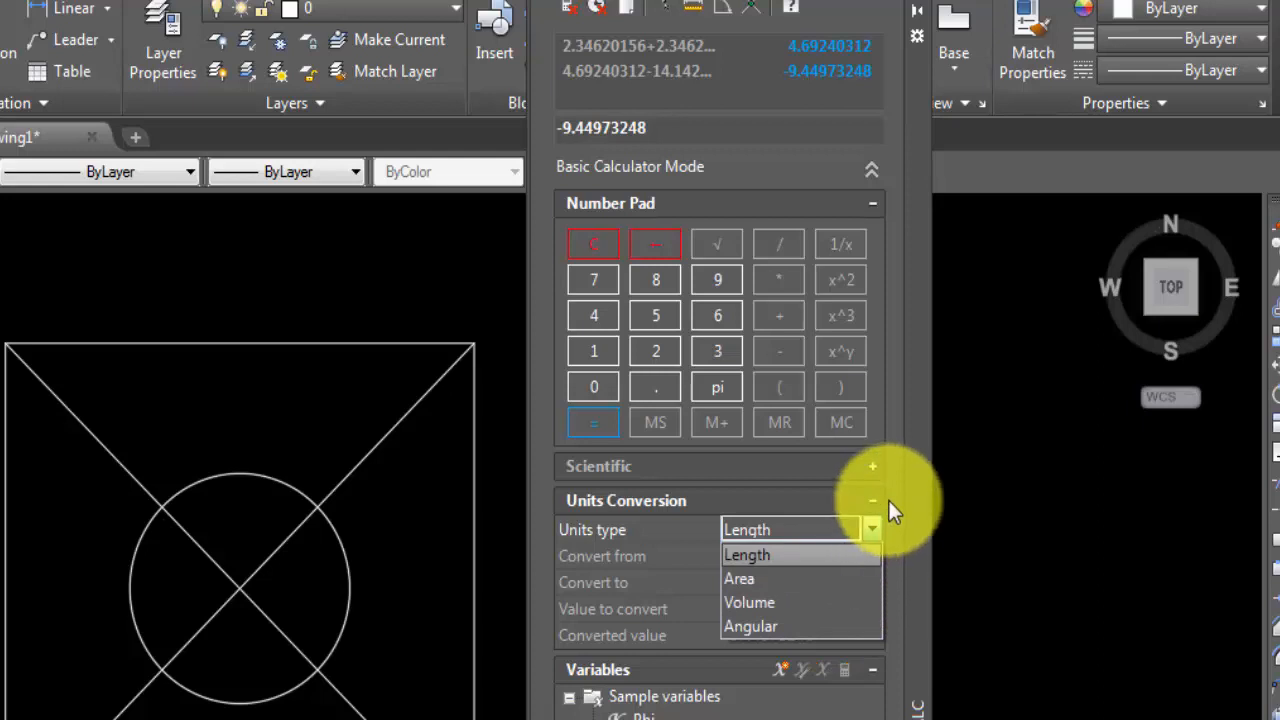
click(894, 528)
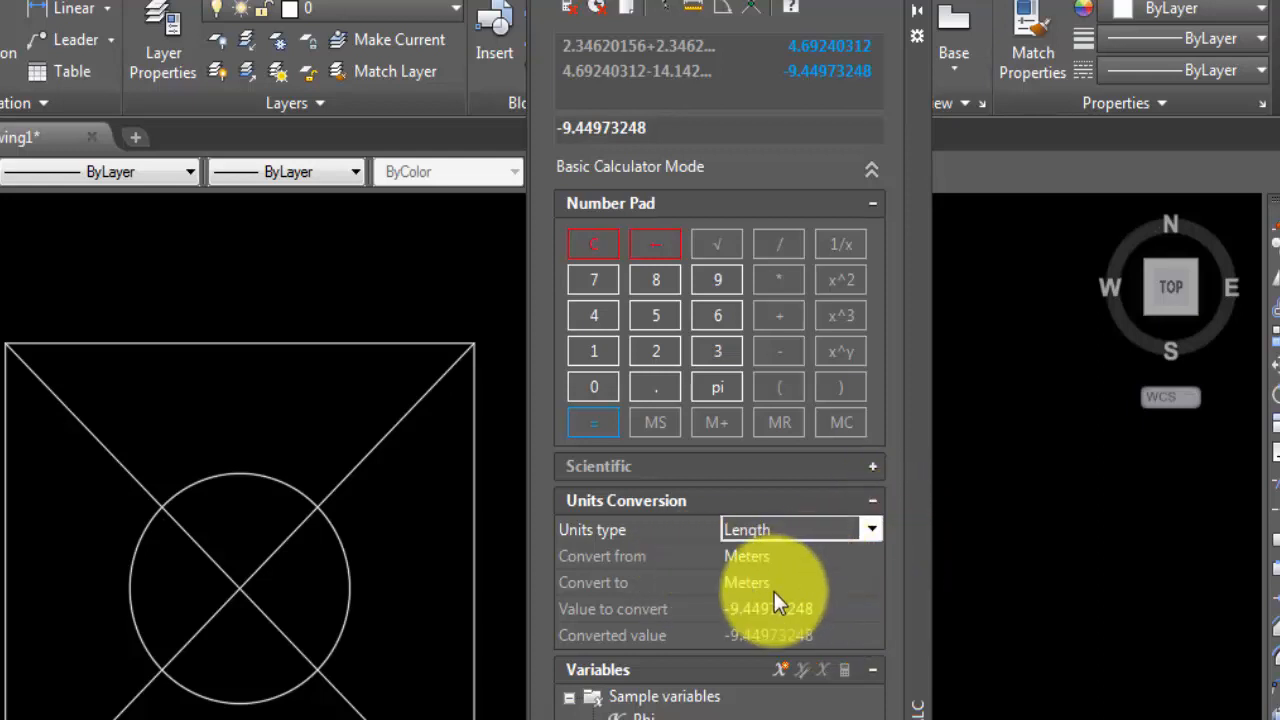
- Set the length conversion from Meters to Feet and enter 1 as the value to convert
click(805, 583)
click(872, 582)
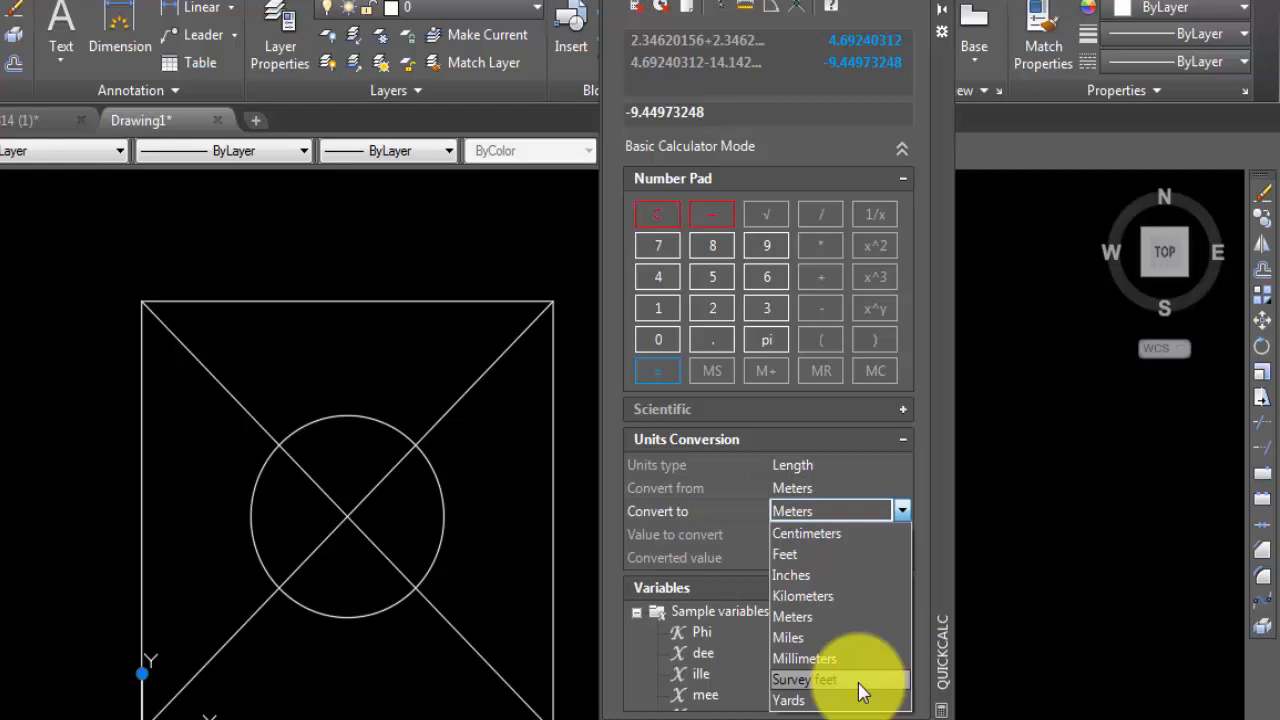
click(906, 514)
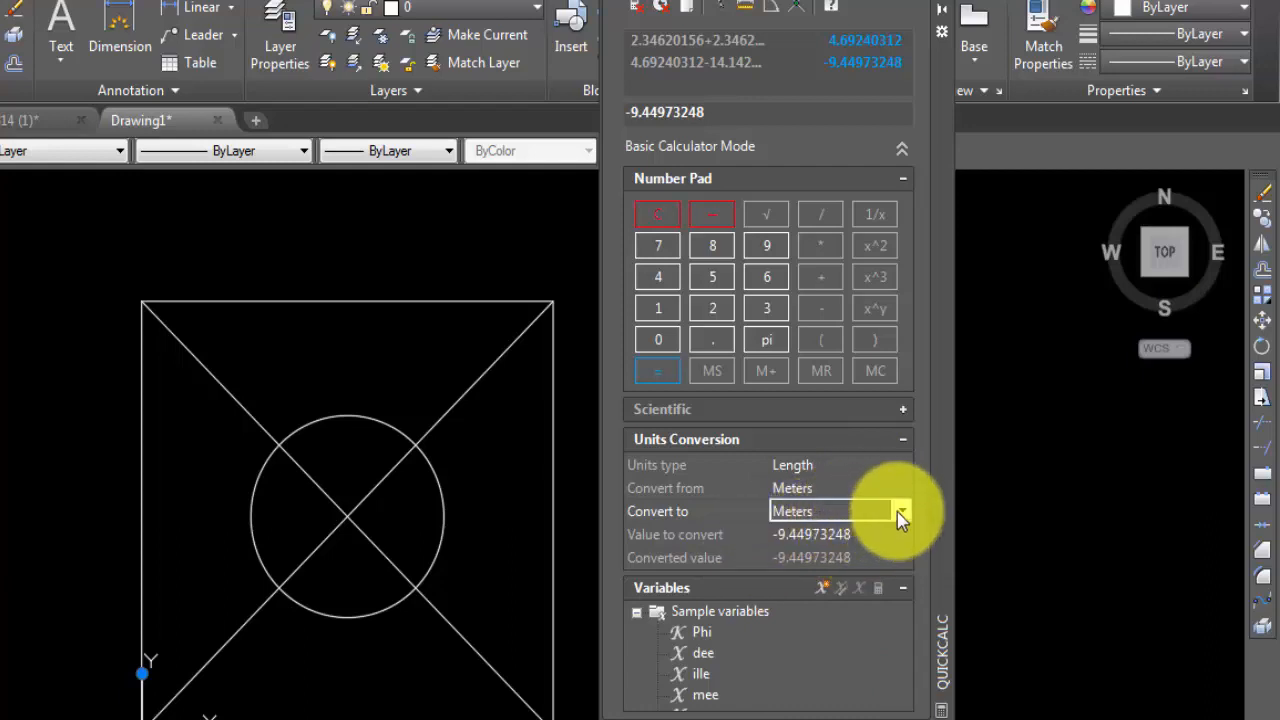
click(898, 512)
click(864, 552)
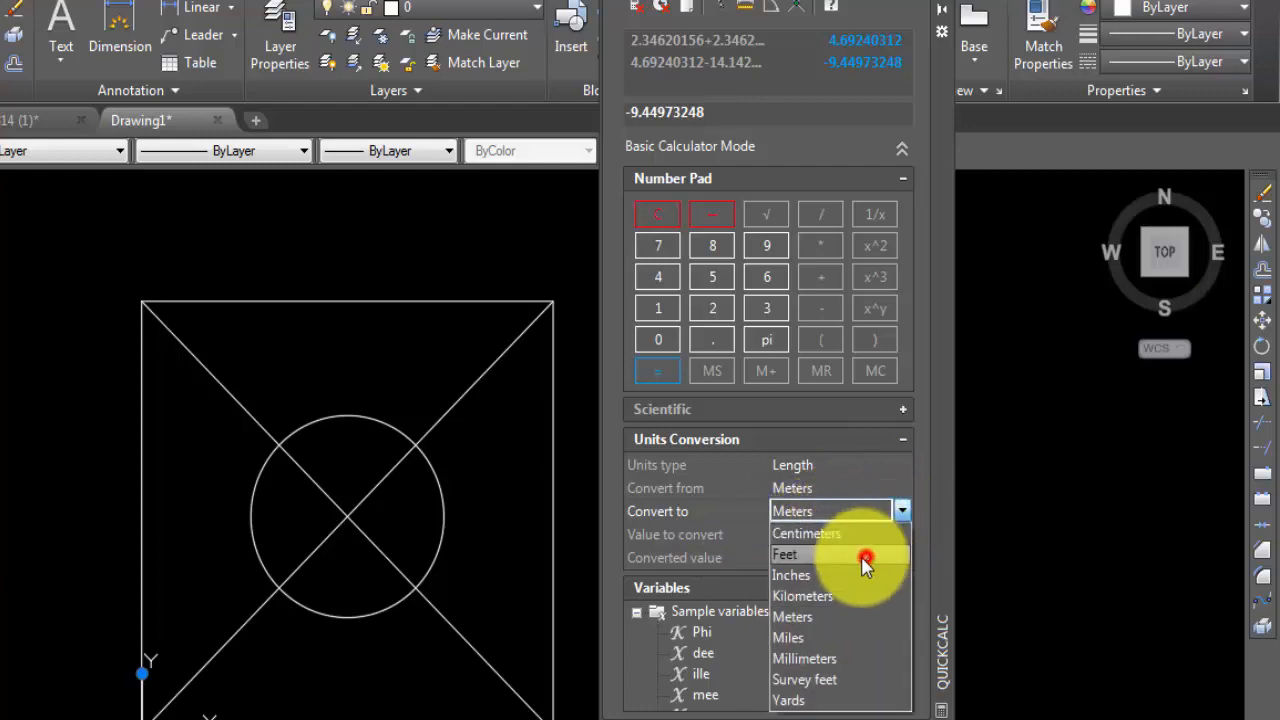
click(868, 532)
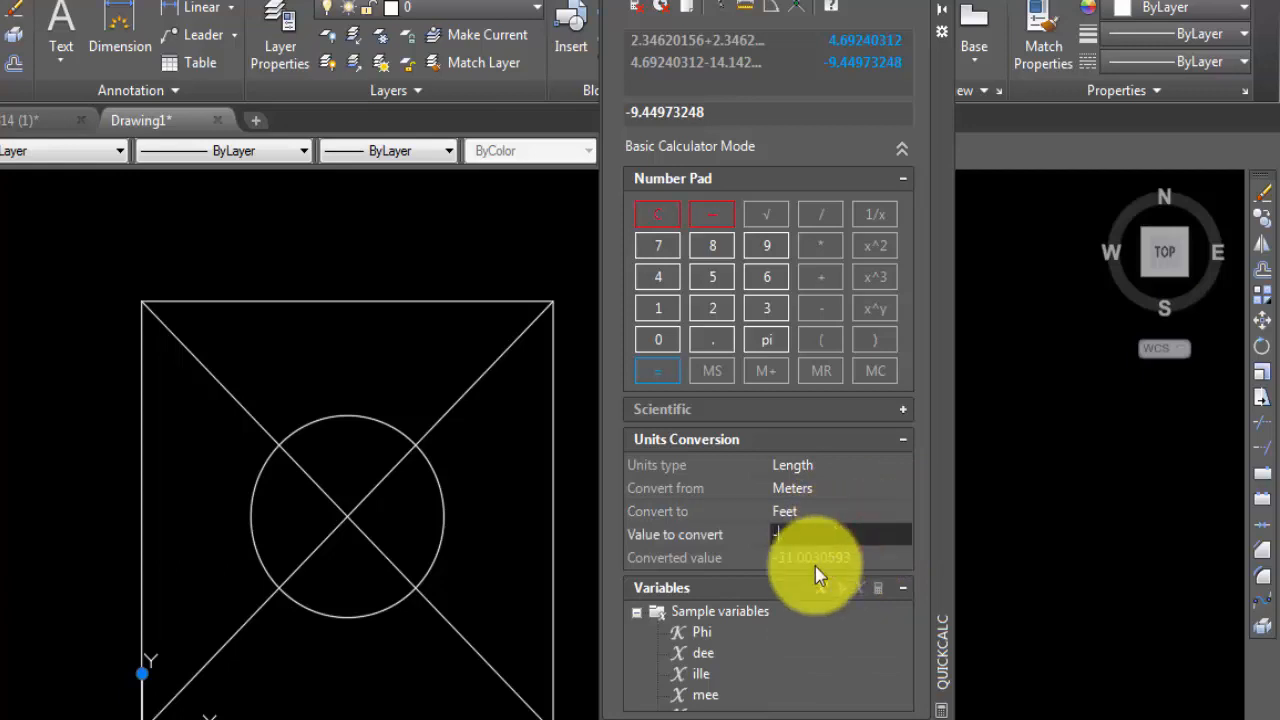
text(1)
key(Return)
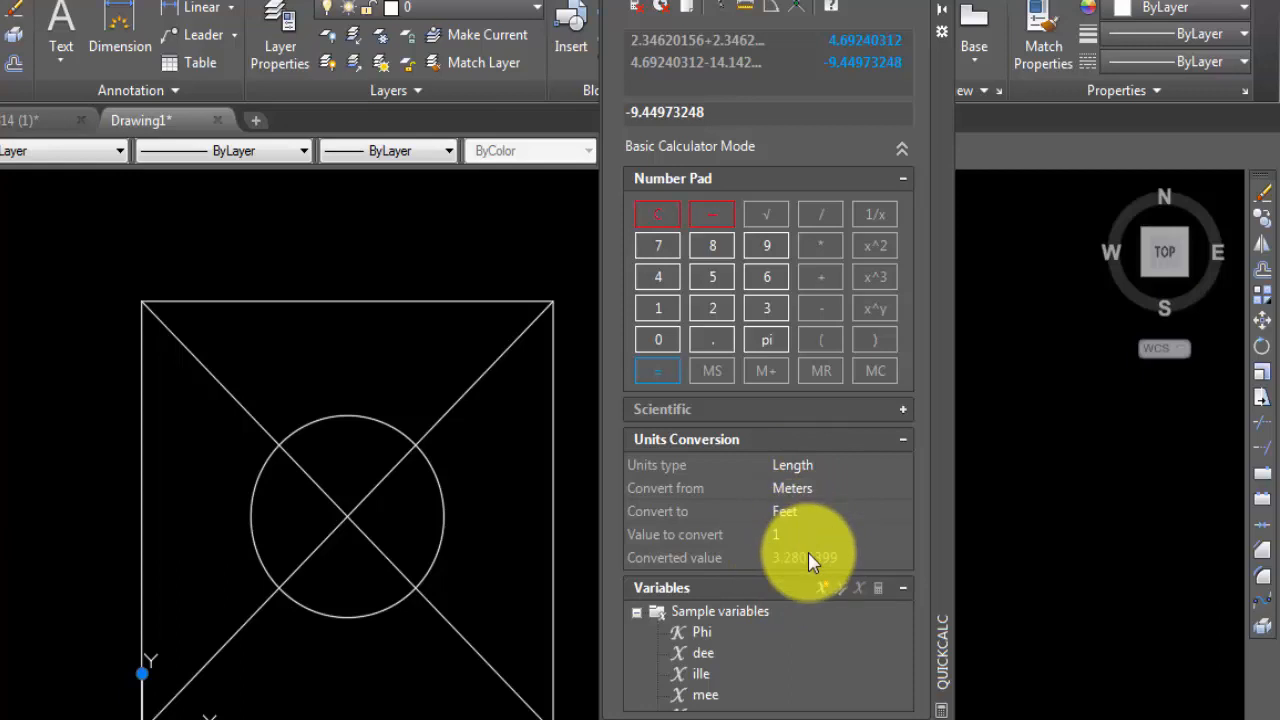
- Switch the units type to Area and convert 1 from Square meters to Square feet
click(897, 467)
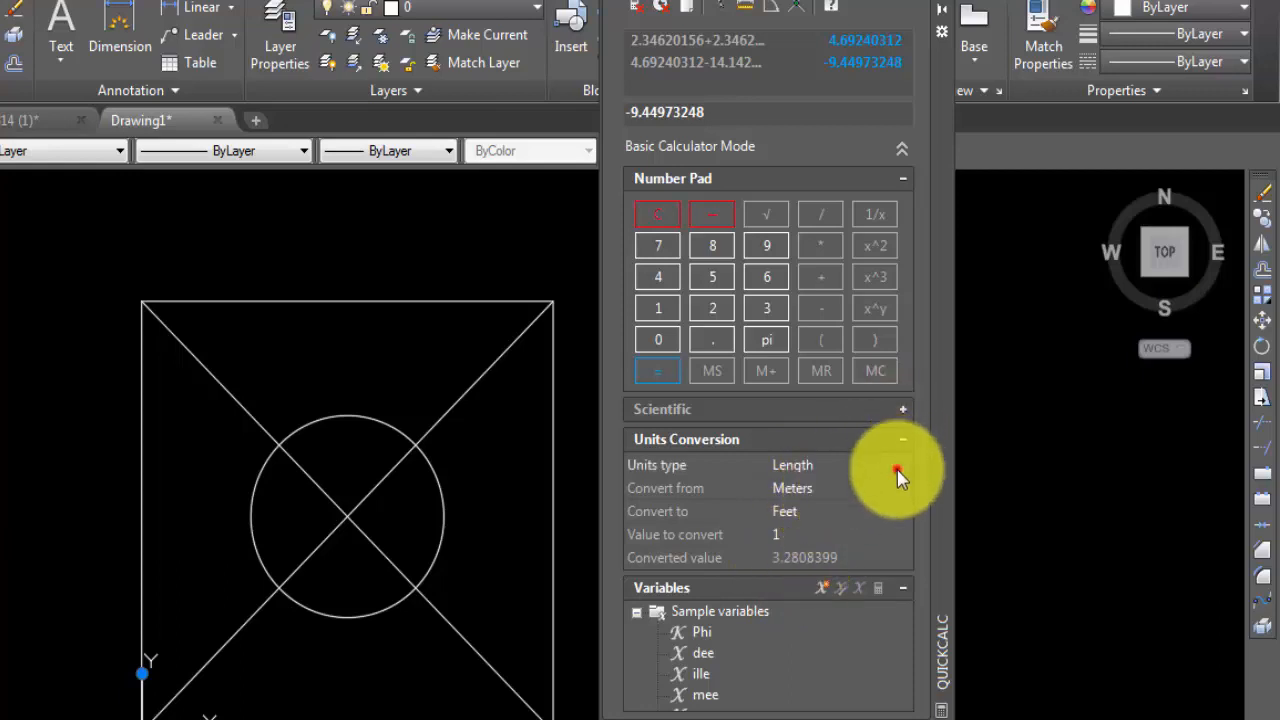
click(884, 508)
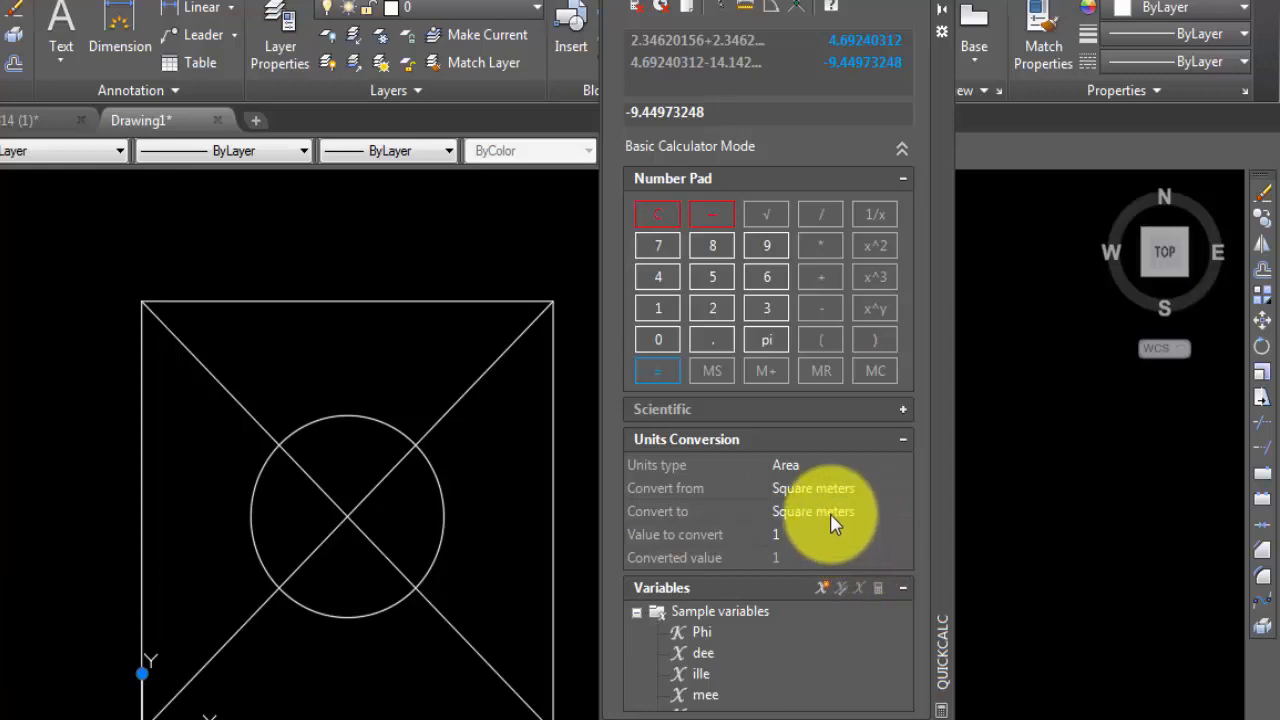
click(843, 517)
click(840, 514)
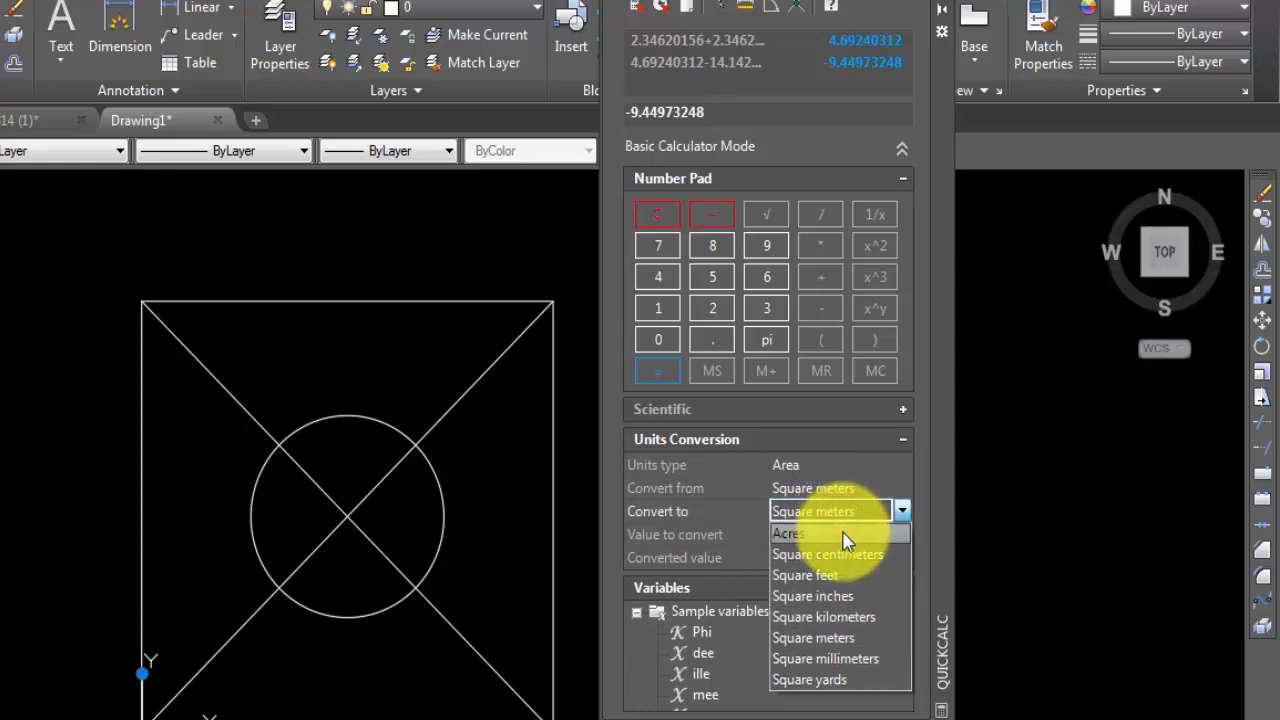
click(821, 575)
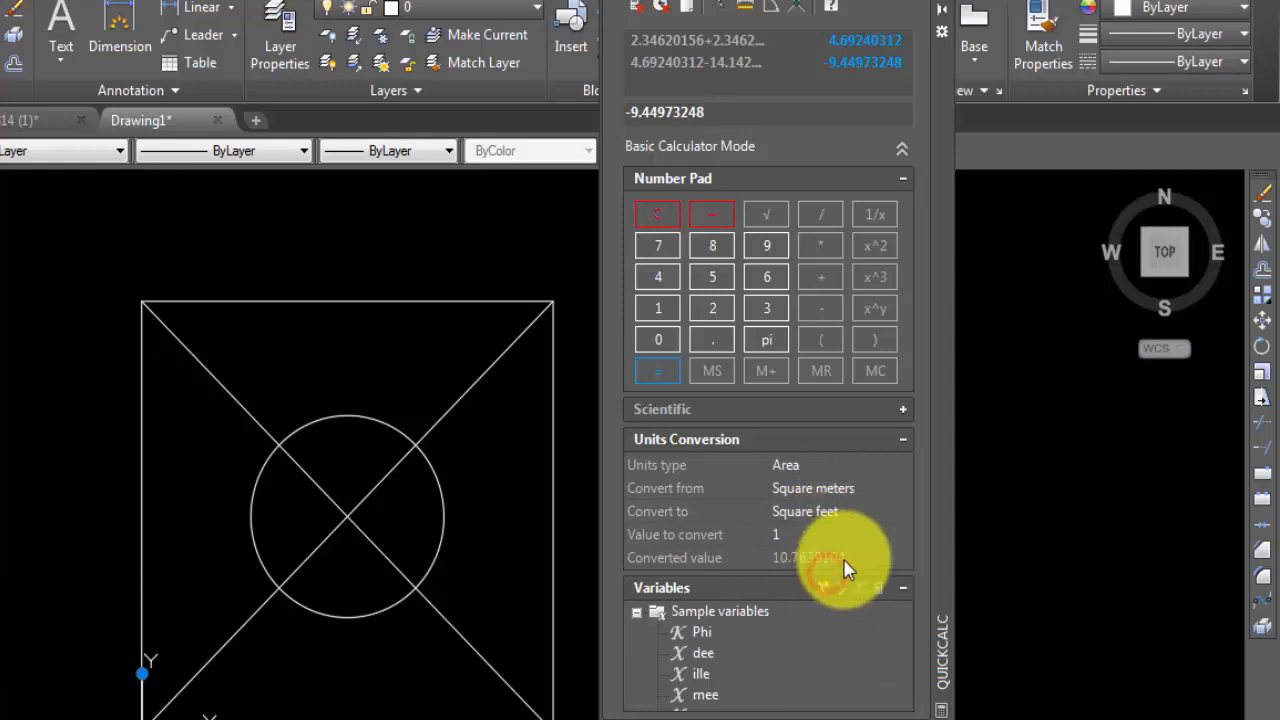
- Switch the units type to Angular and convert 1 from Degrees to Radians
click(893, 466)
click(899, 464)
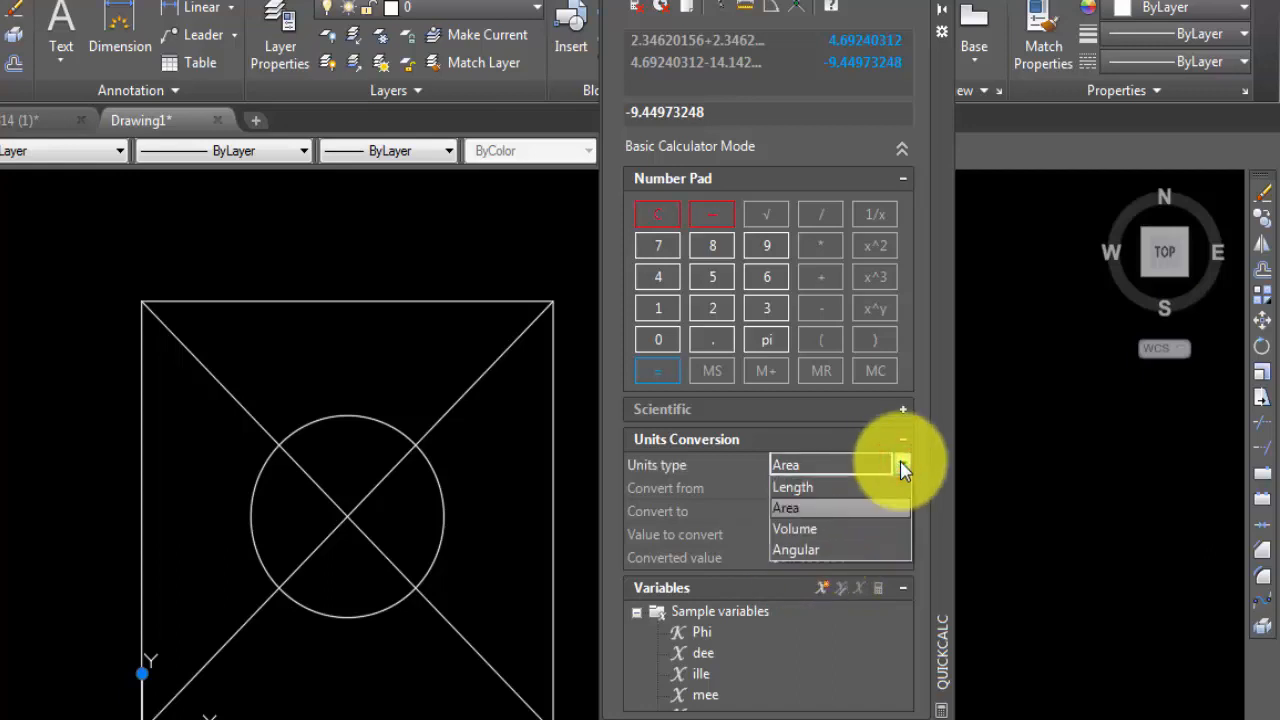
click(856, 548)
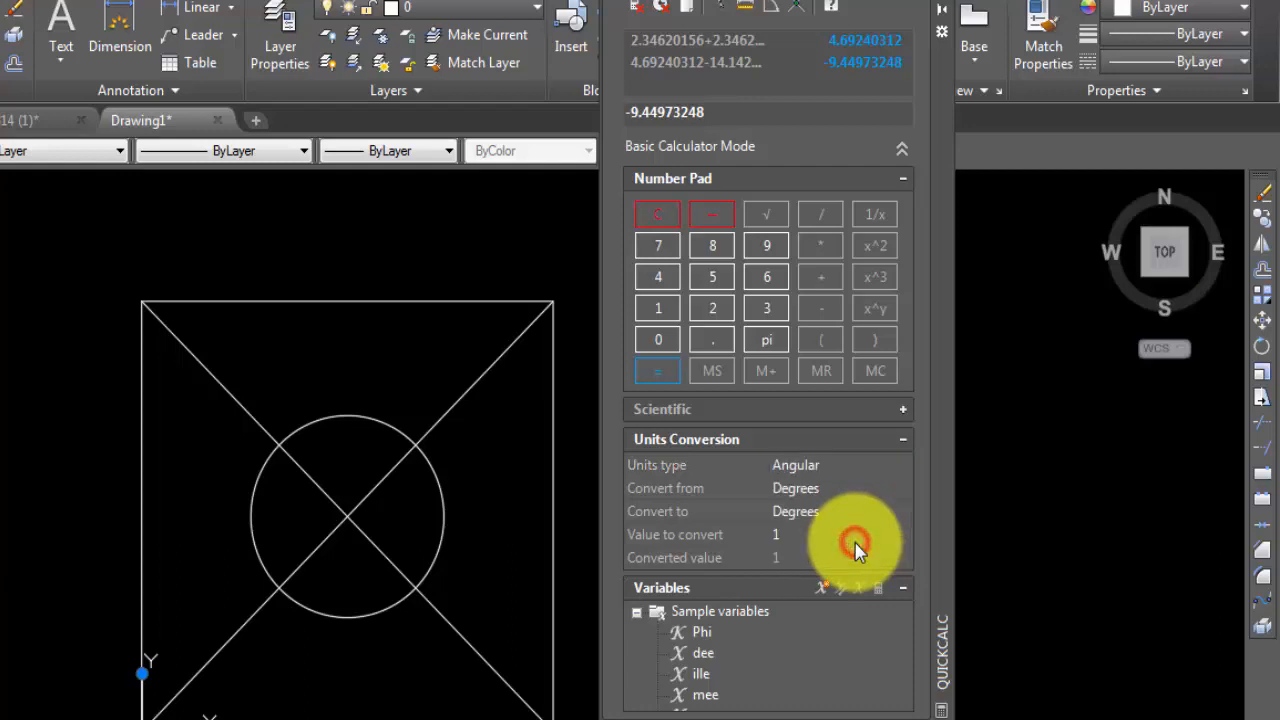
click(857, 487)
click(857, 487)
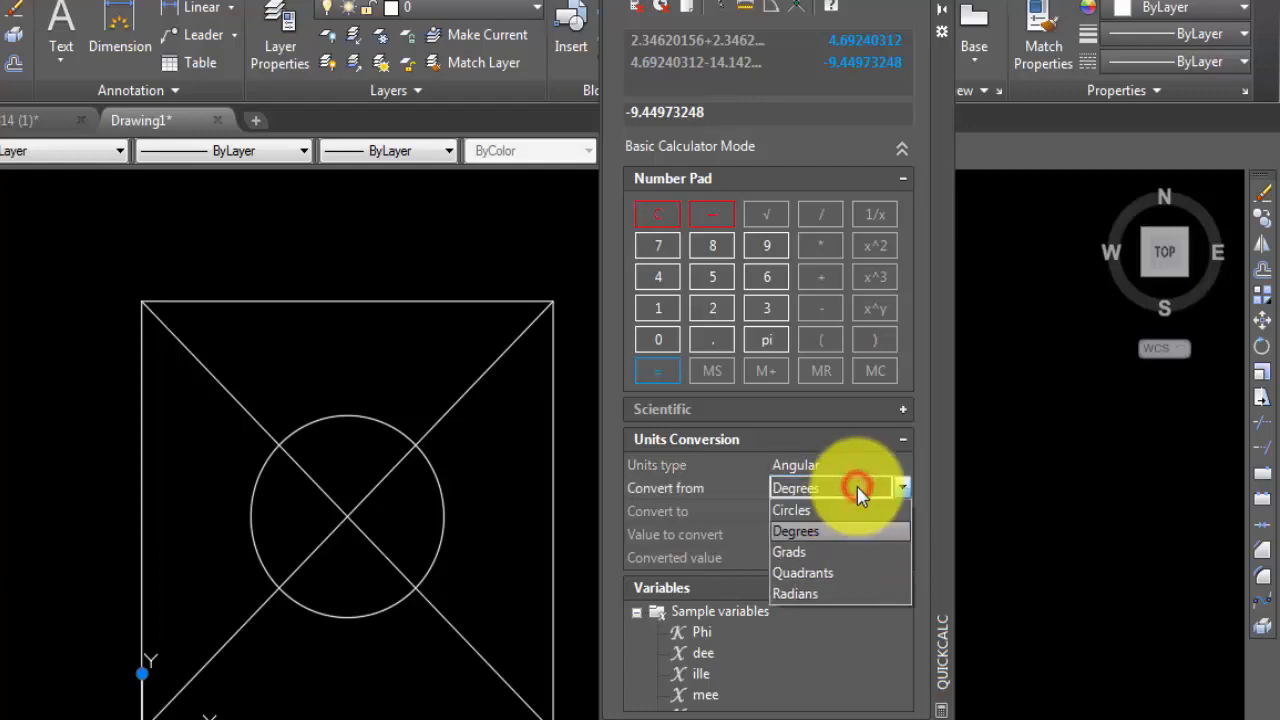
click(857, 487)
click(855, 512)
click(880, 511)
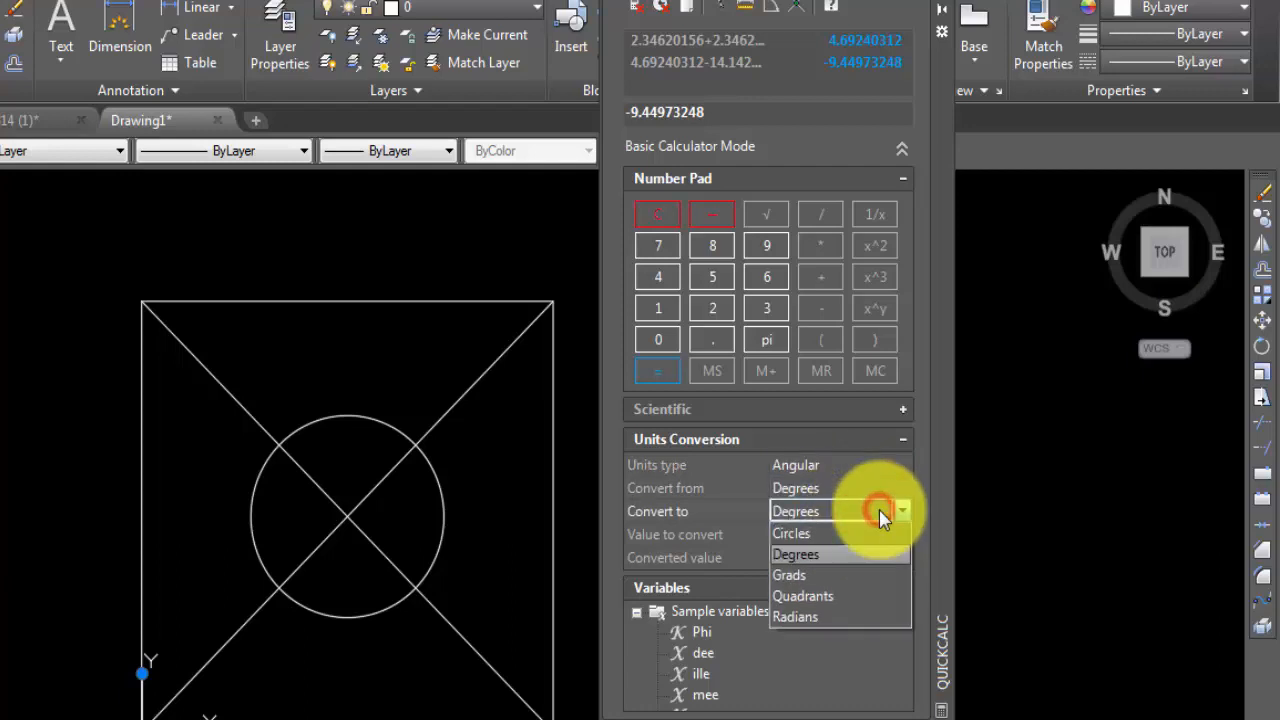
click(871, 618)
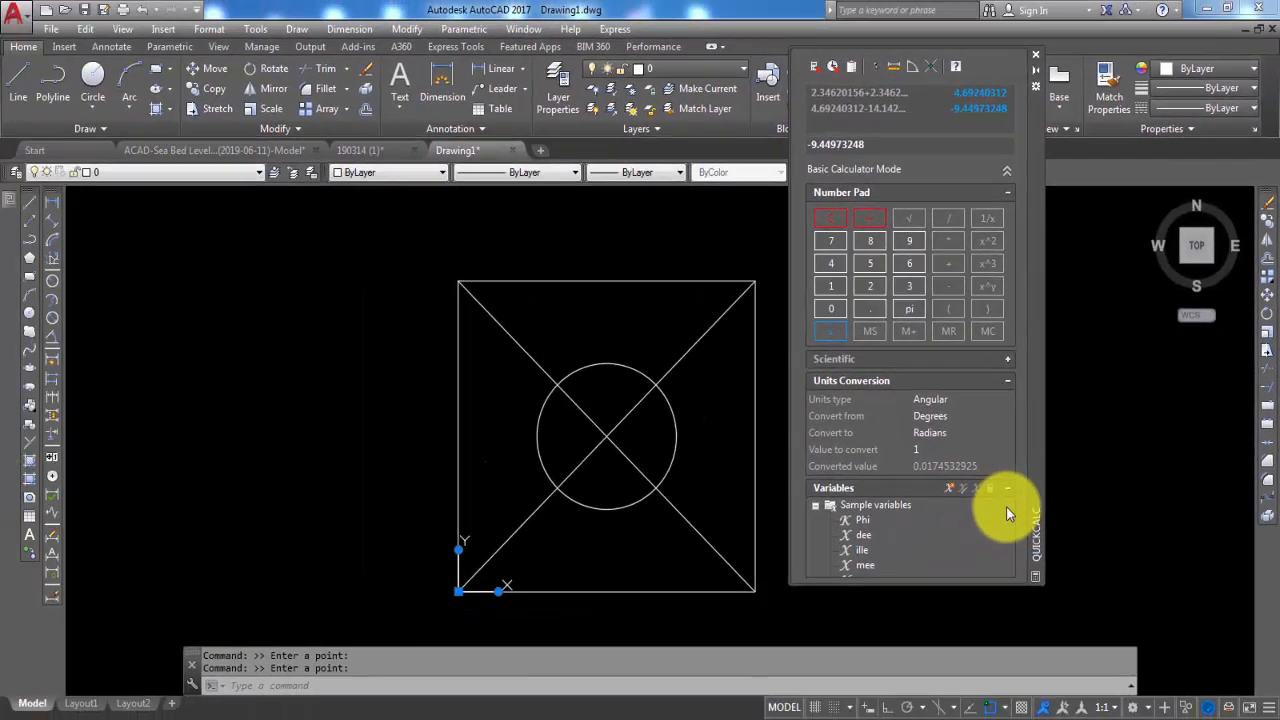
- Expand the calculator's Scientific section again and close the calculator palette
click(1005, 360)
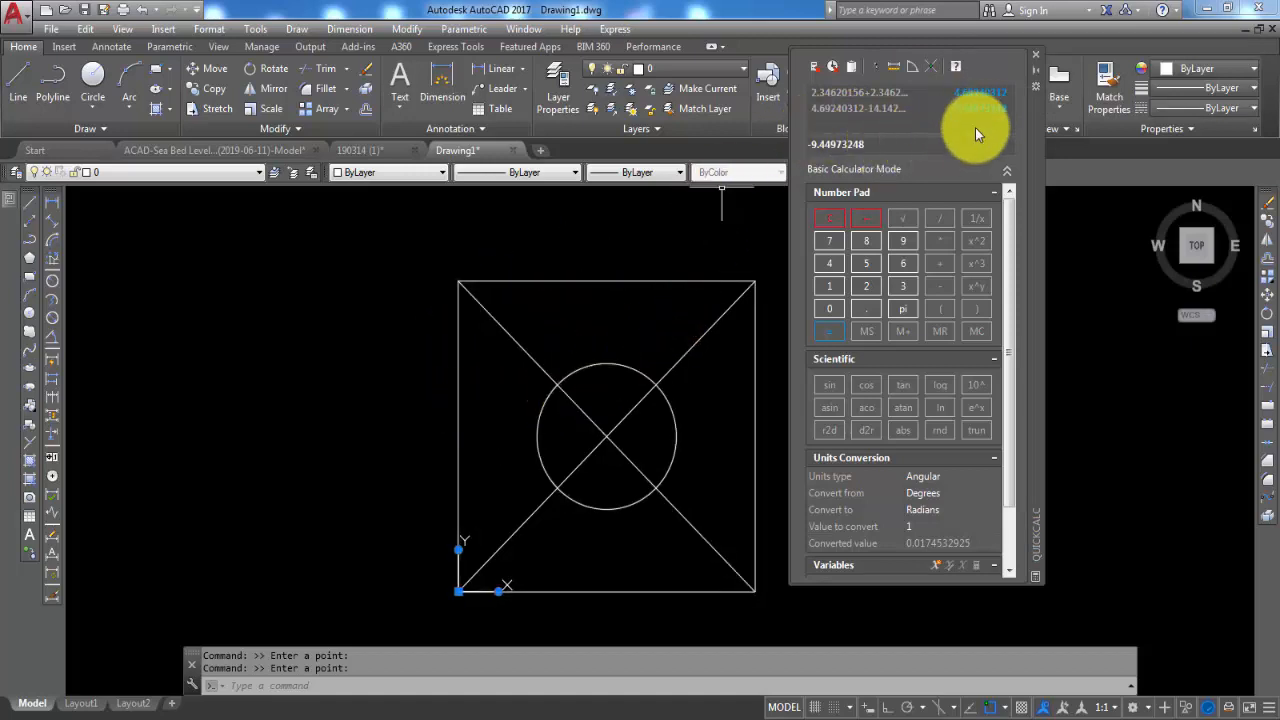
click(1036, 56)
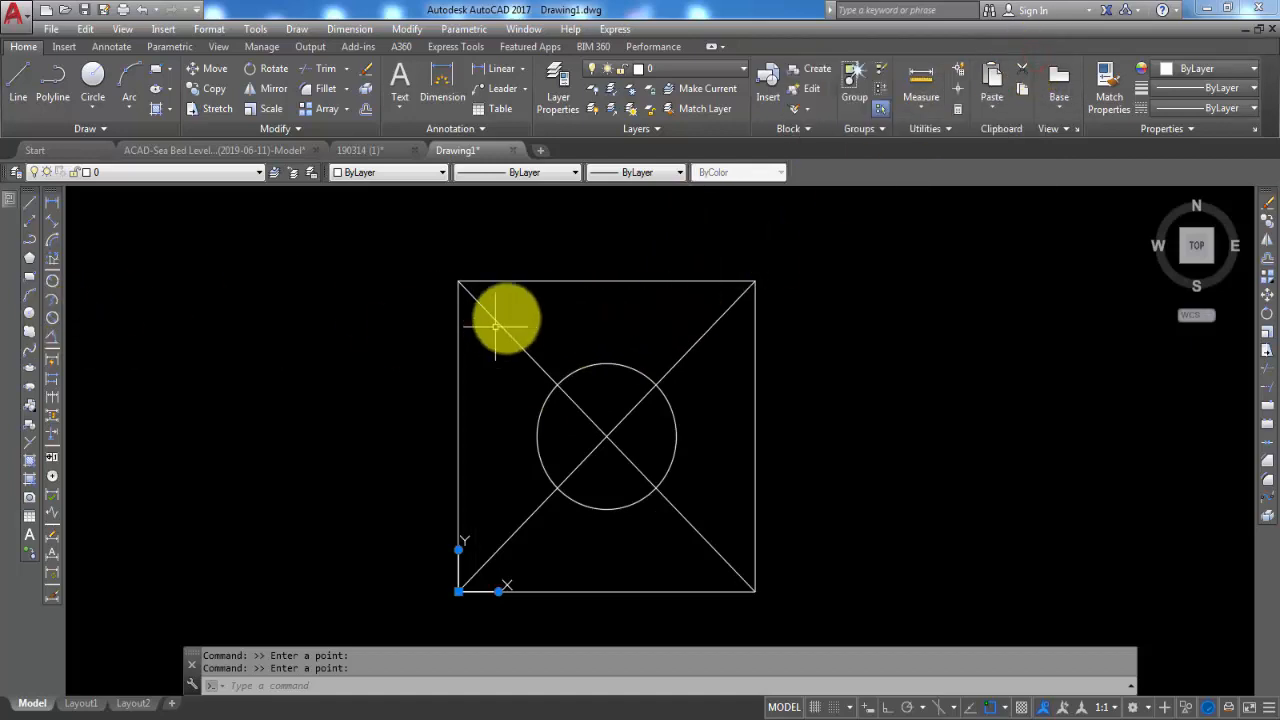
- Select the square polyline, open the calculator from its Area property and move the calculator clear of the square
click(591, 287)
click(586, 280)
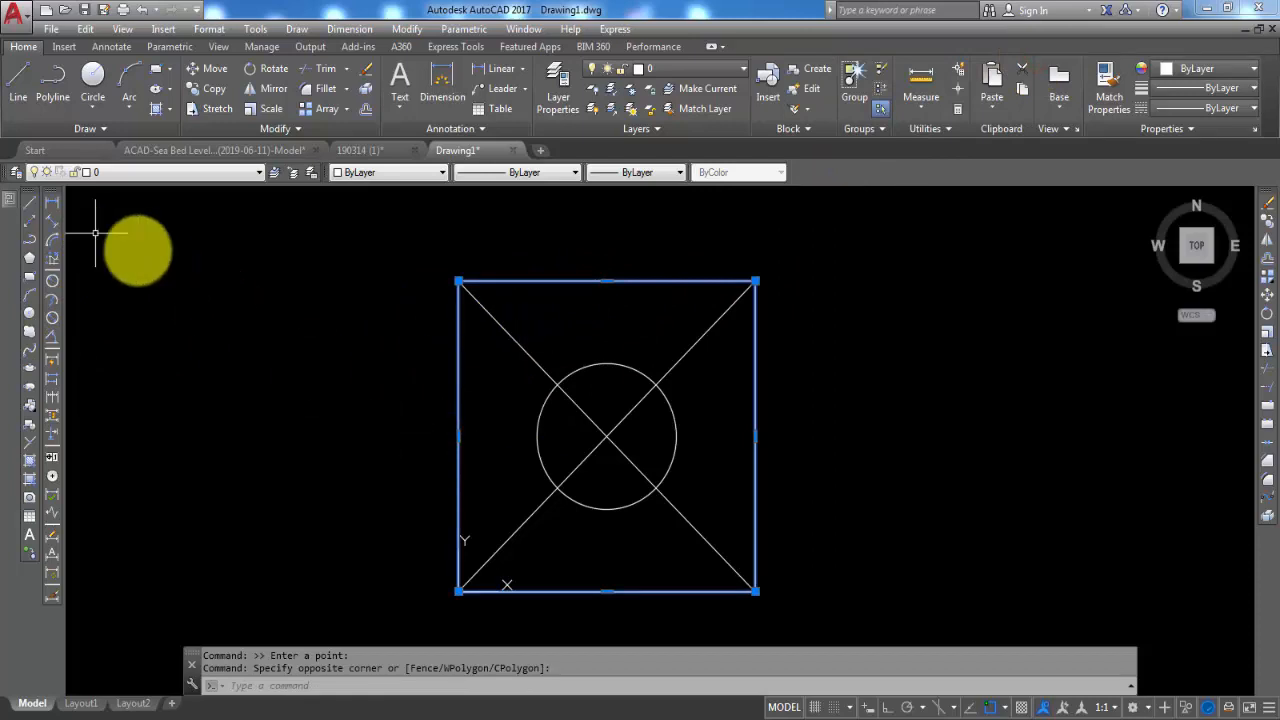
mouse_move(14, 200)
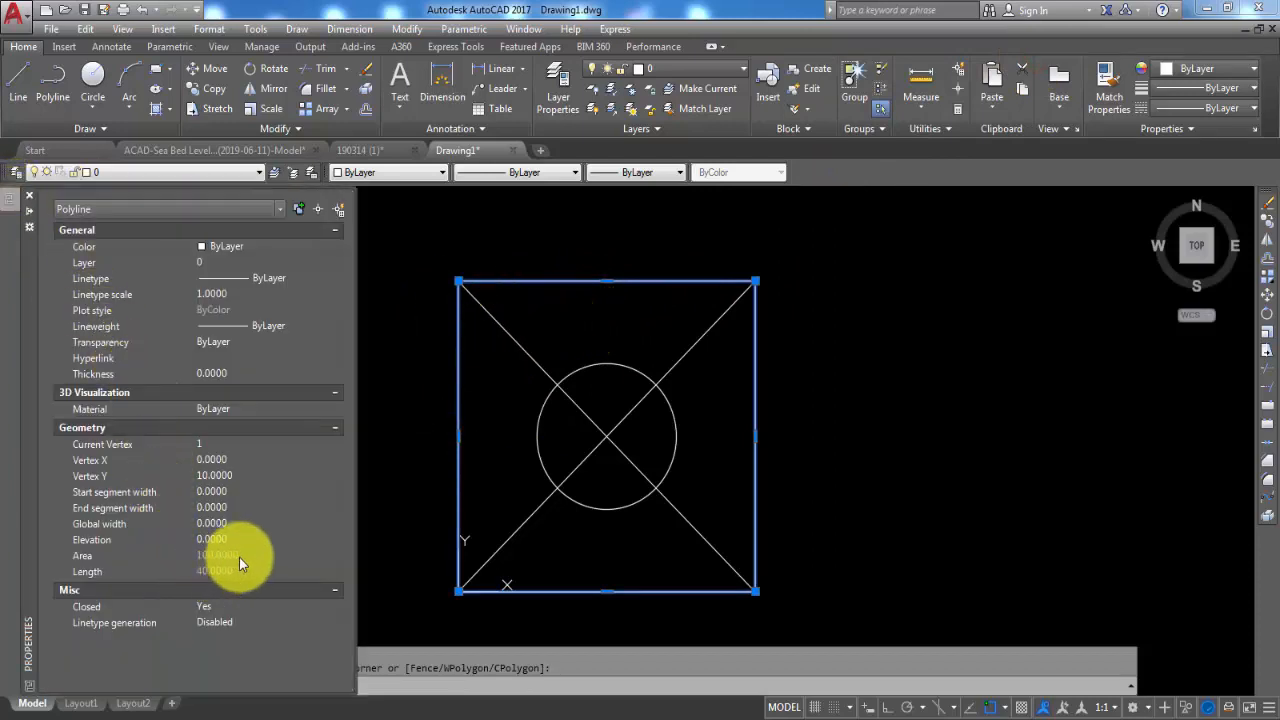
click(331, 555)
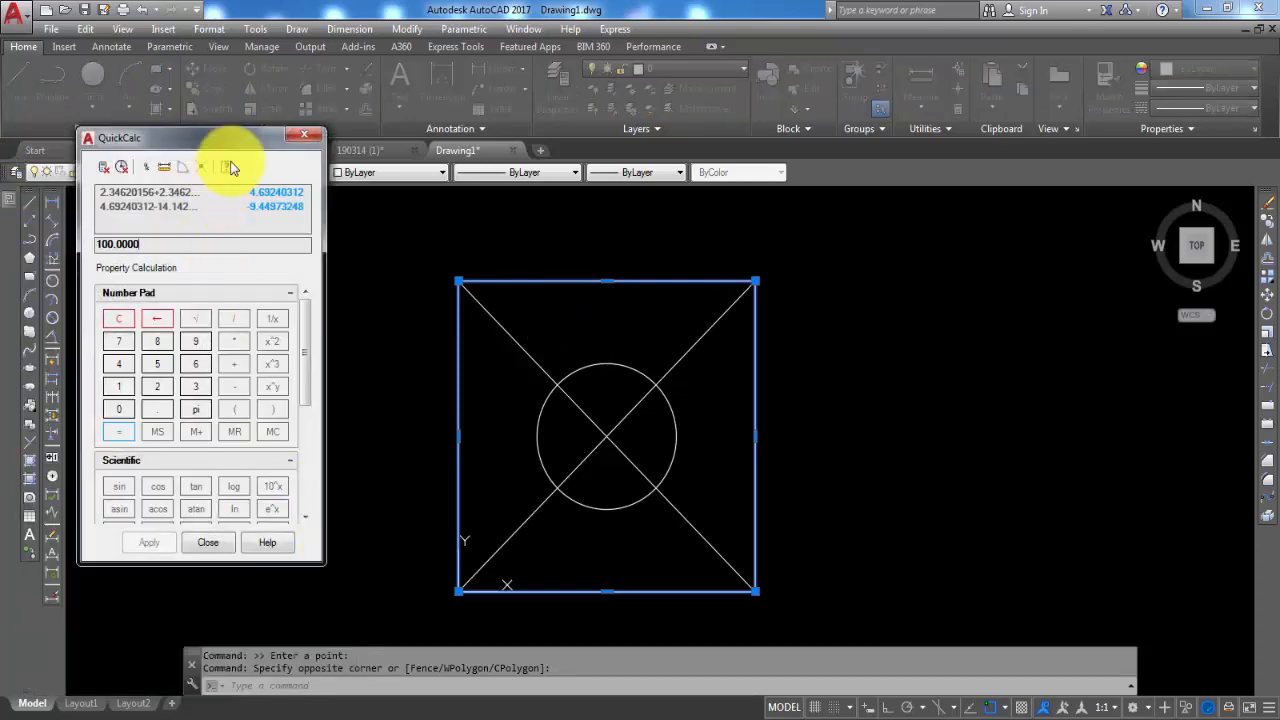
drag(229, 139, 963, 69)
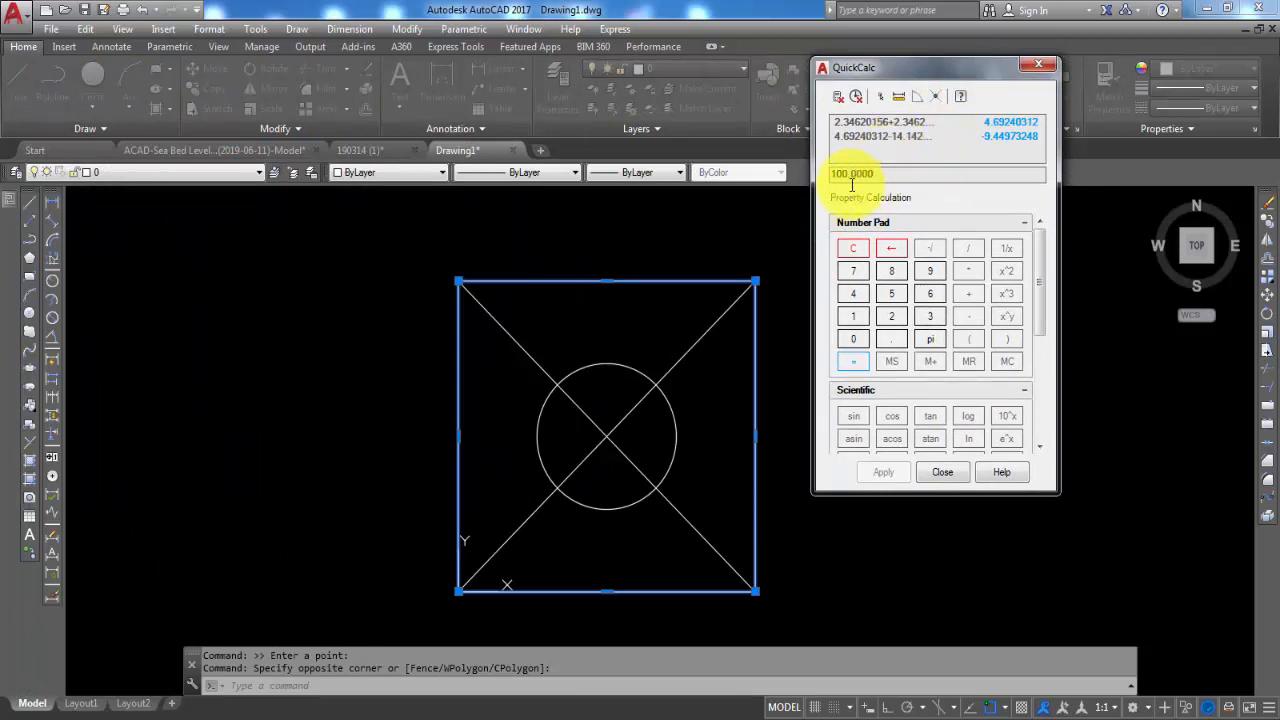
- Try to add the square's area to the calculator's memory, clear the expression and close the calculator
click(935, 363)
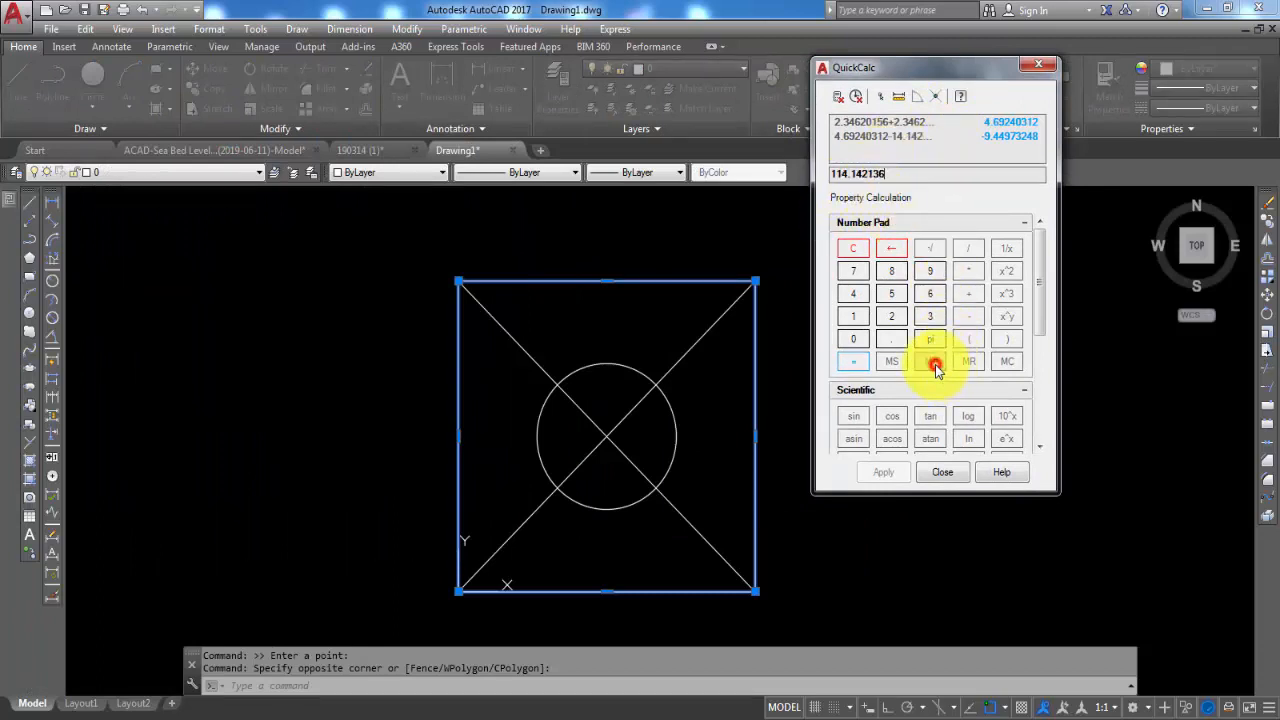
click(853, 248)
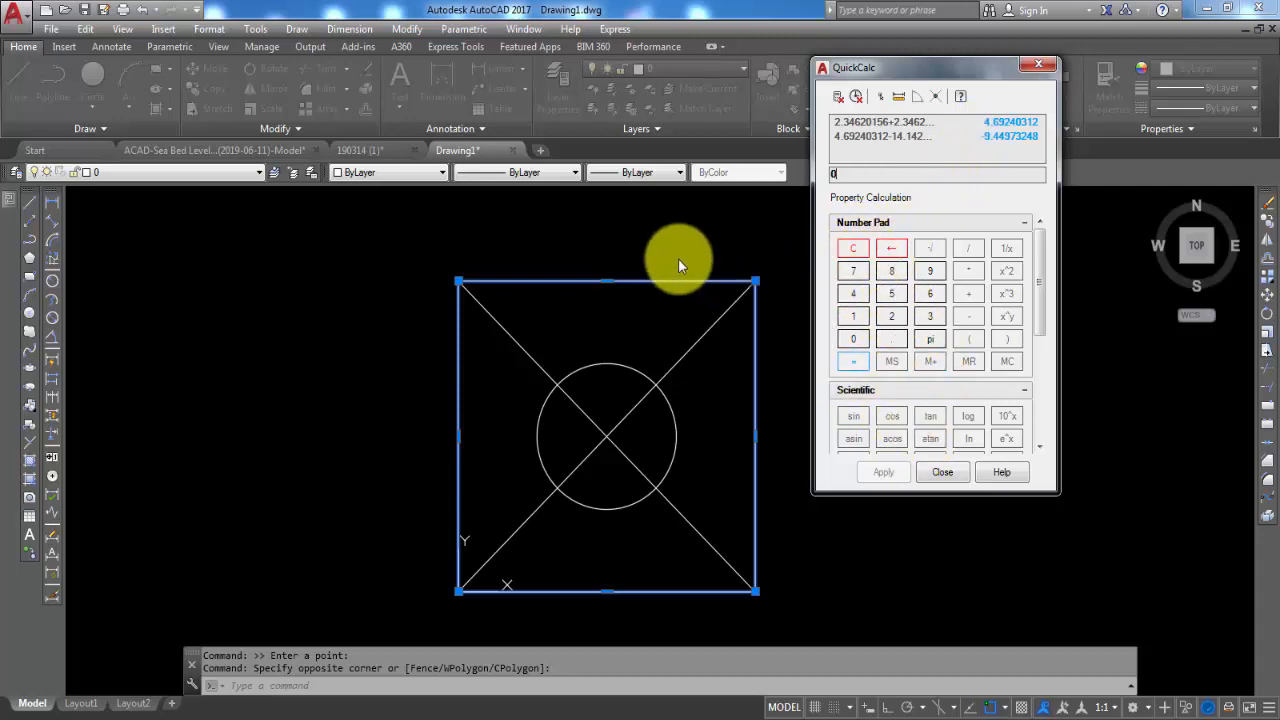
click(935, 473)
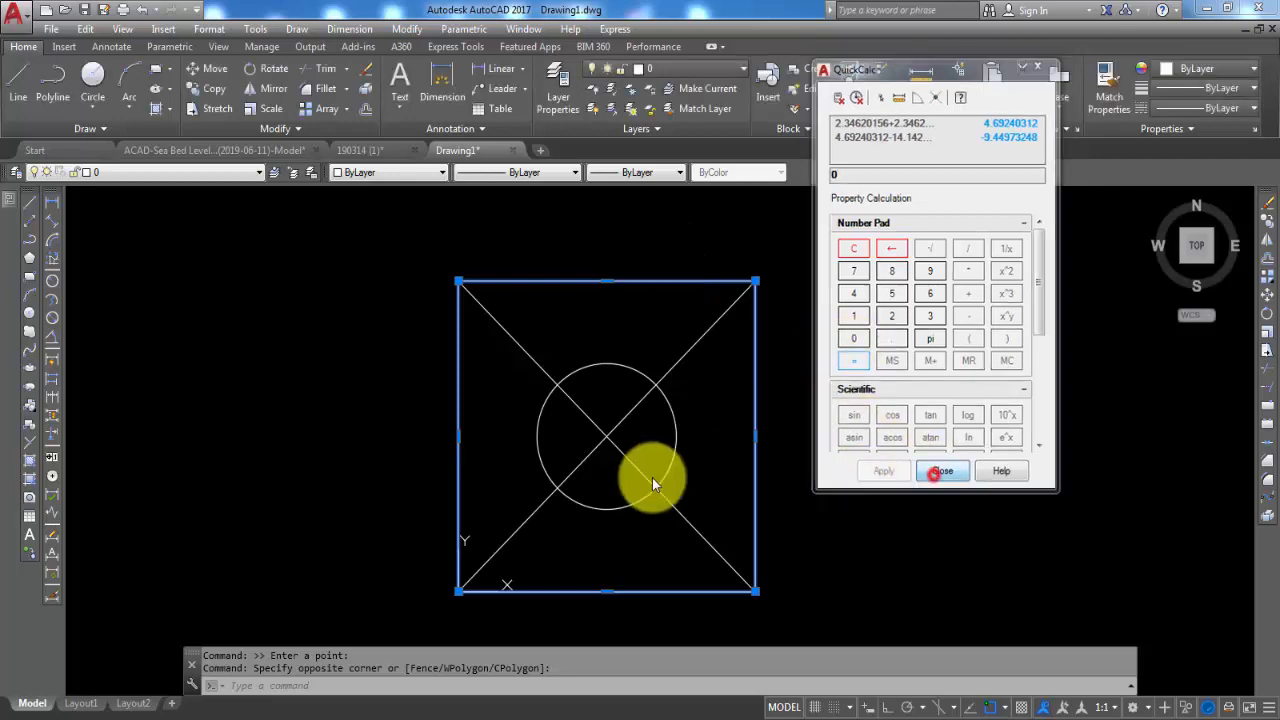
- Load the square's Area property into the calculator again, clear the stored memory and add the area to it
mouse_move(9, 200)
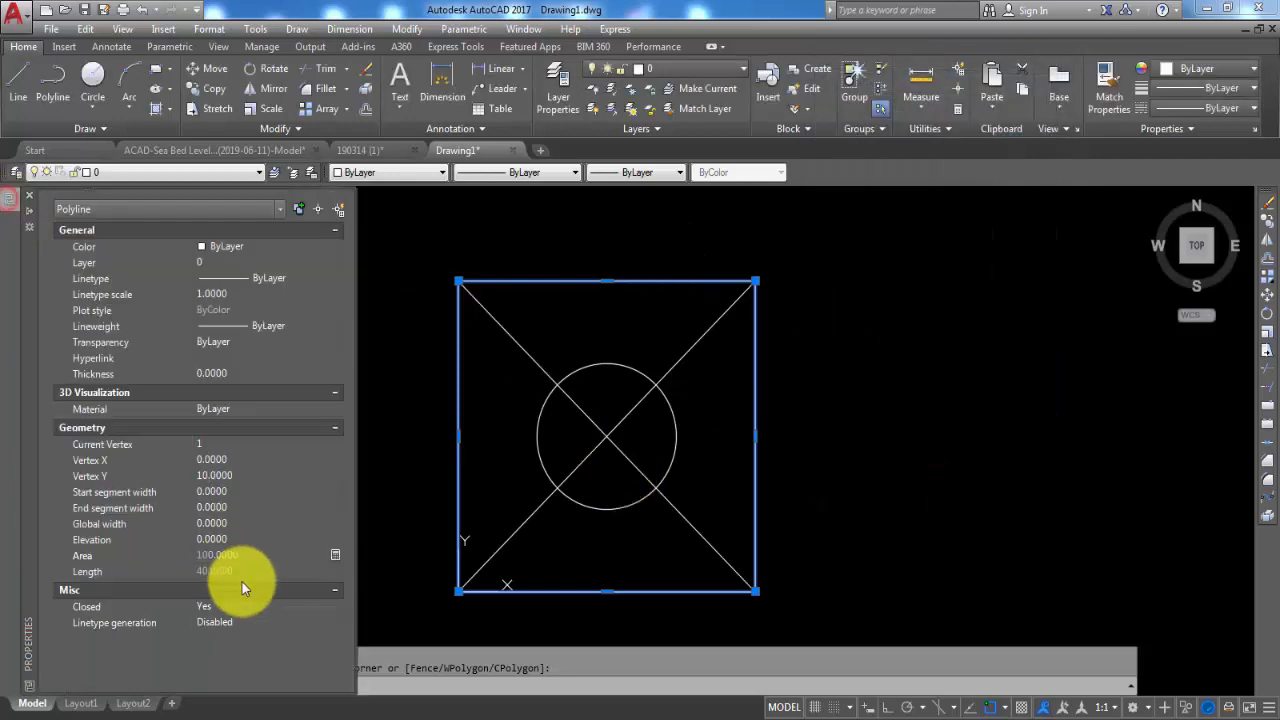
click(333, 553)
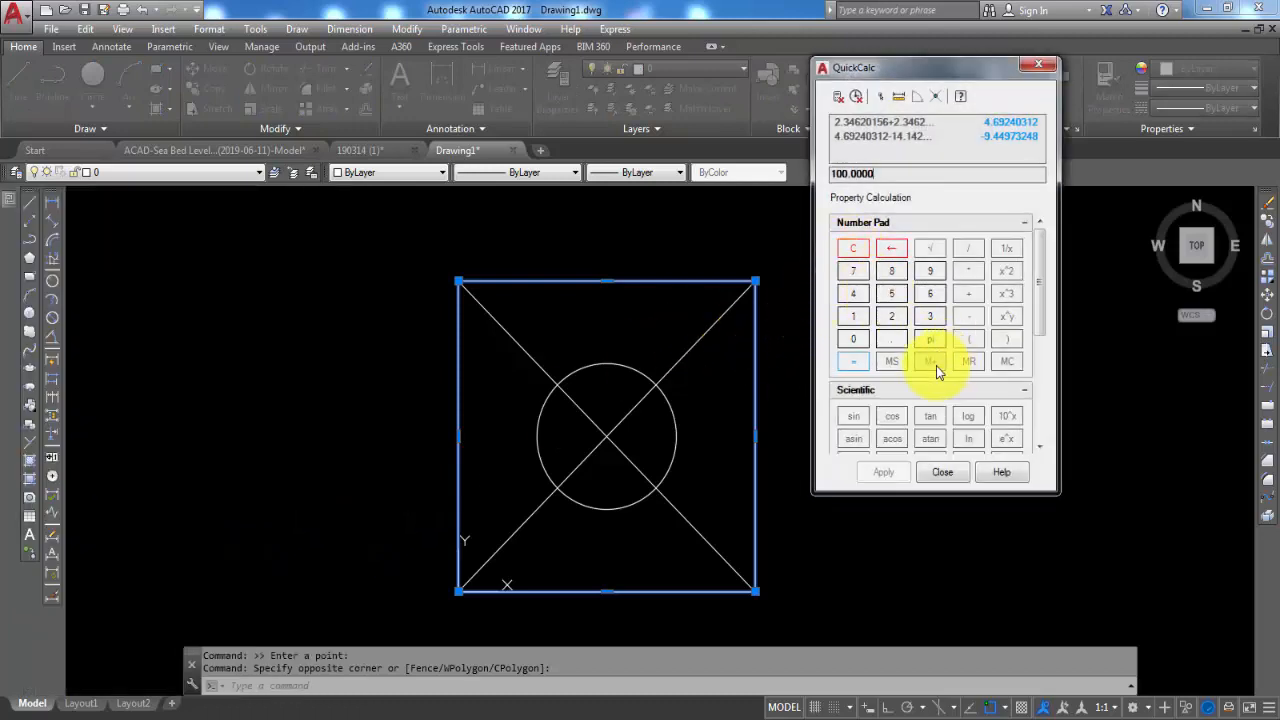
click(1008, 361)
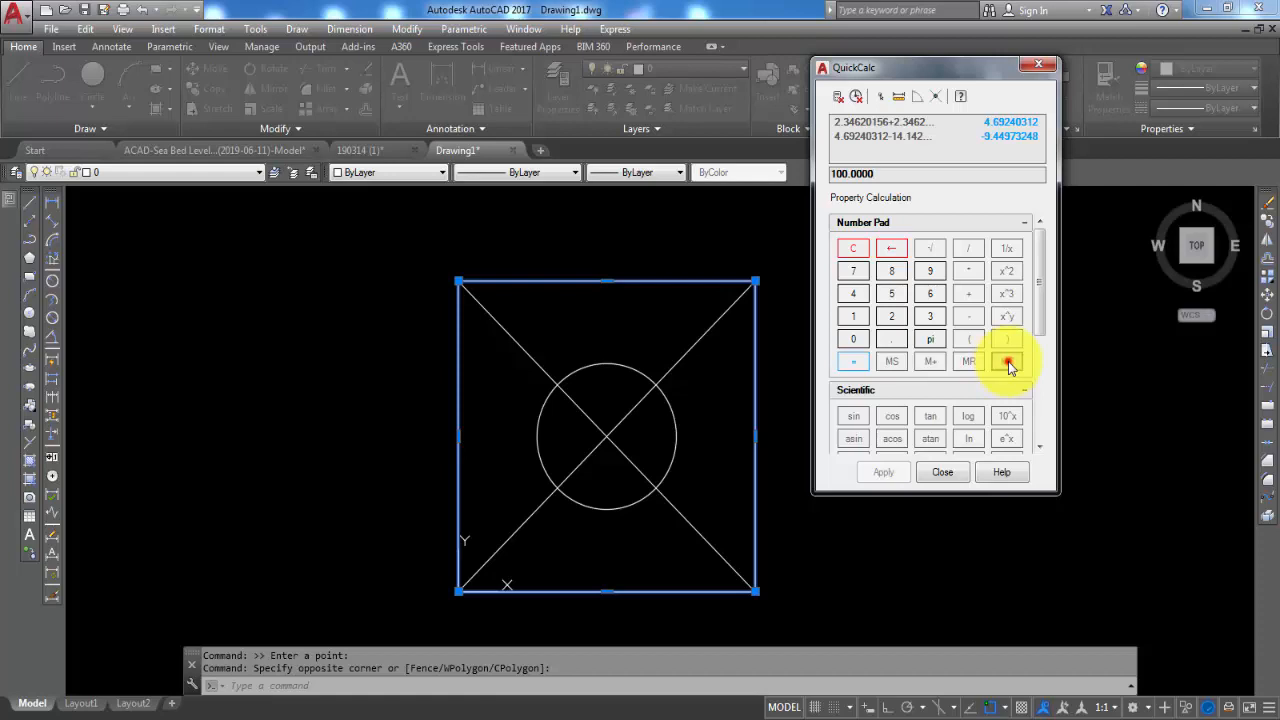
click(933, 363)
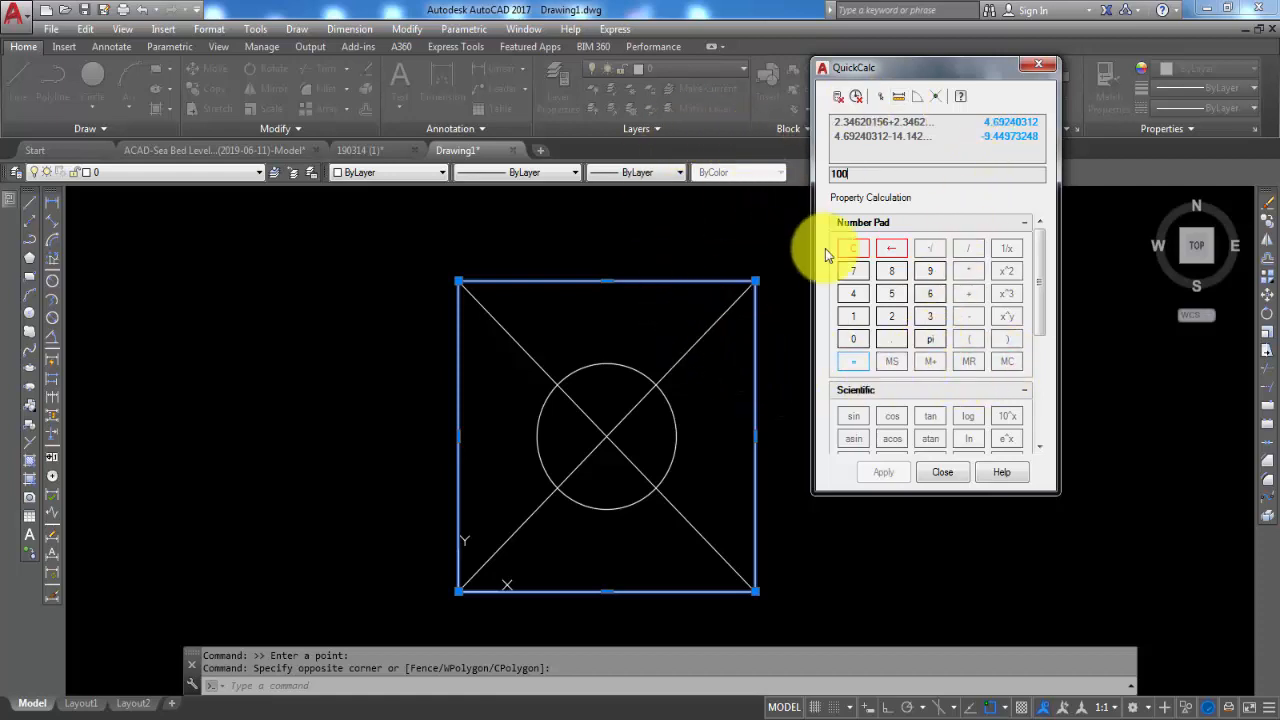
- Erase the area value from the calculator's expression and close the calculator
key(BackSpace)
key(BackSpace)
key(BackSpace)
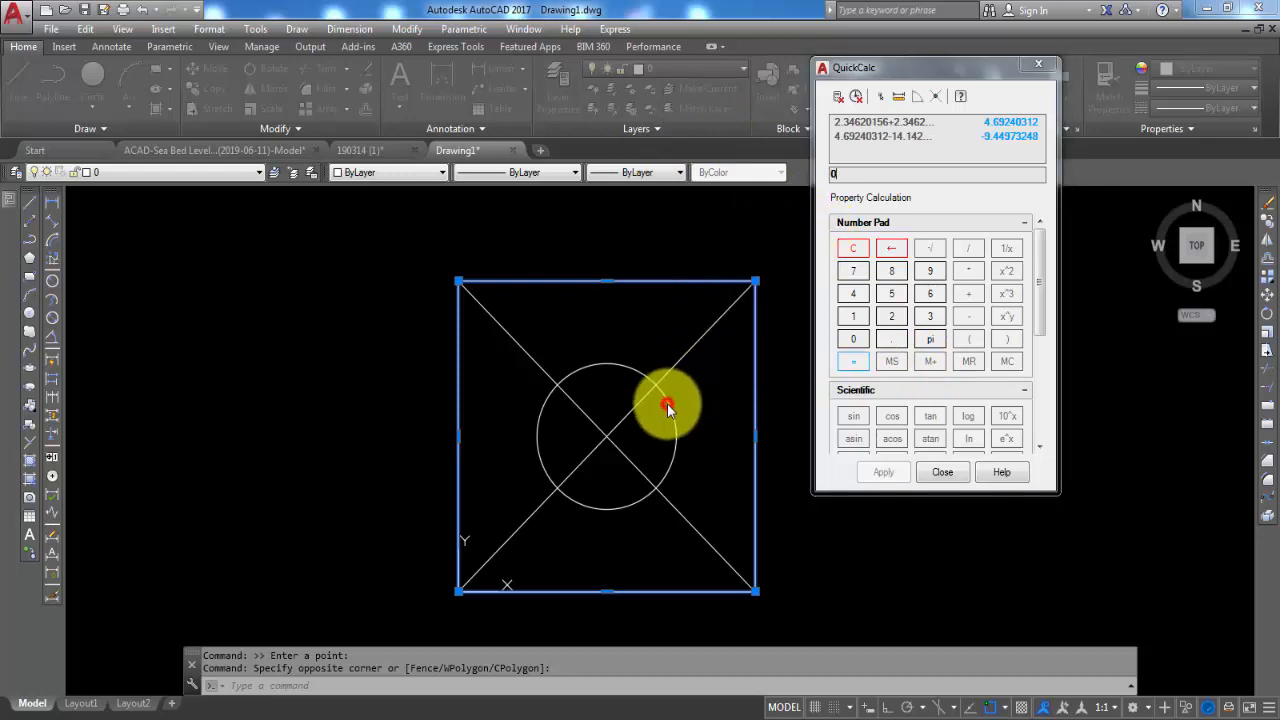
click(942, 472)
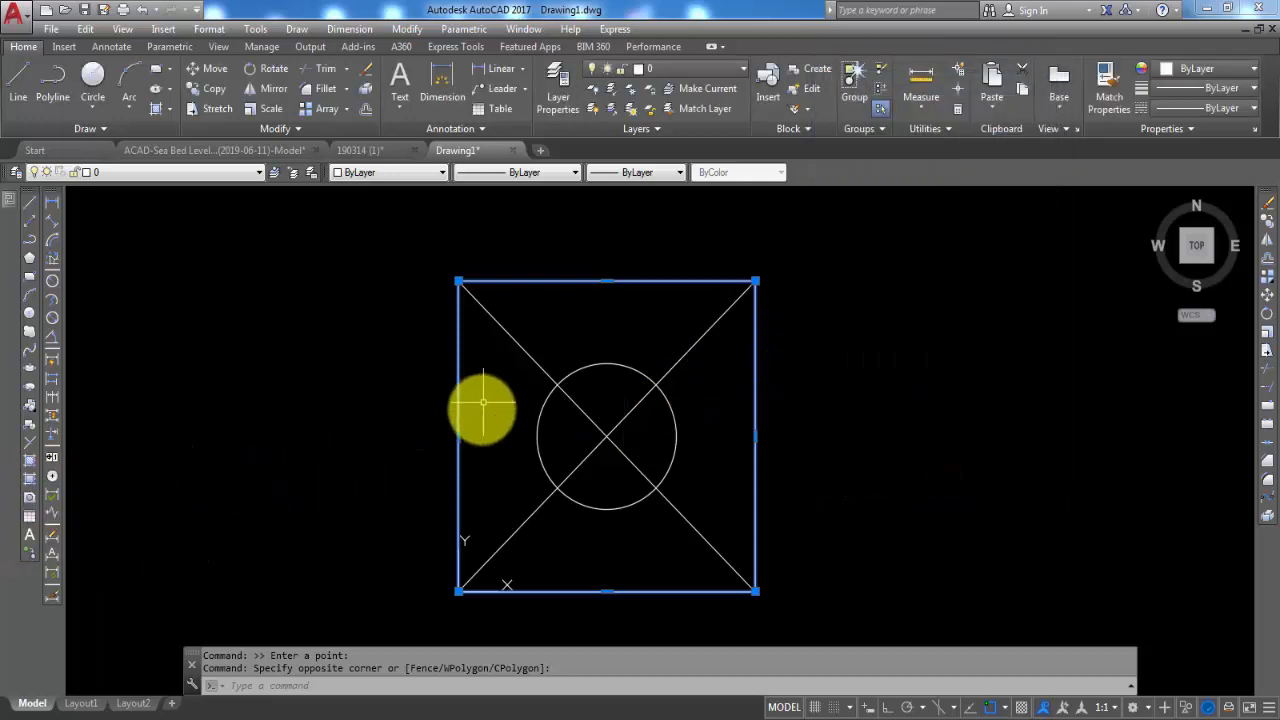
- Deselect the square, select the circle and load the circle's Area property into the calculator
key(Escape)
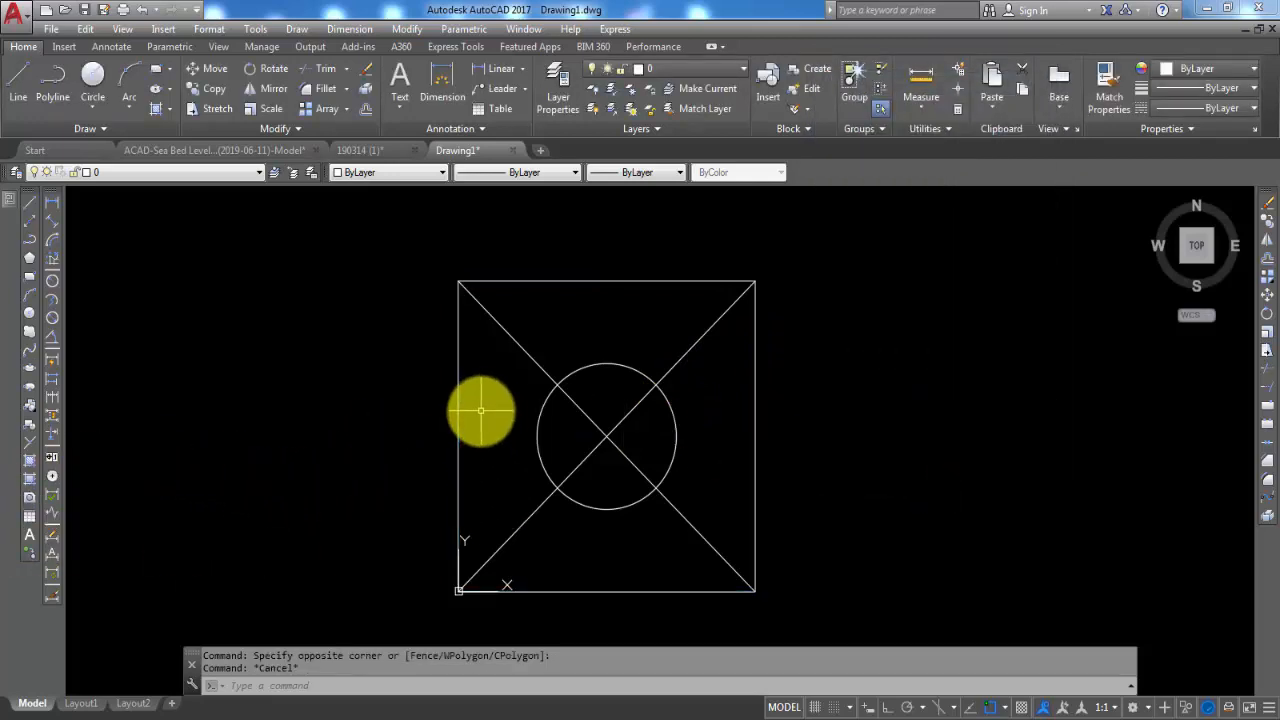
click(572, 372)
click(613, 365)
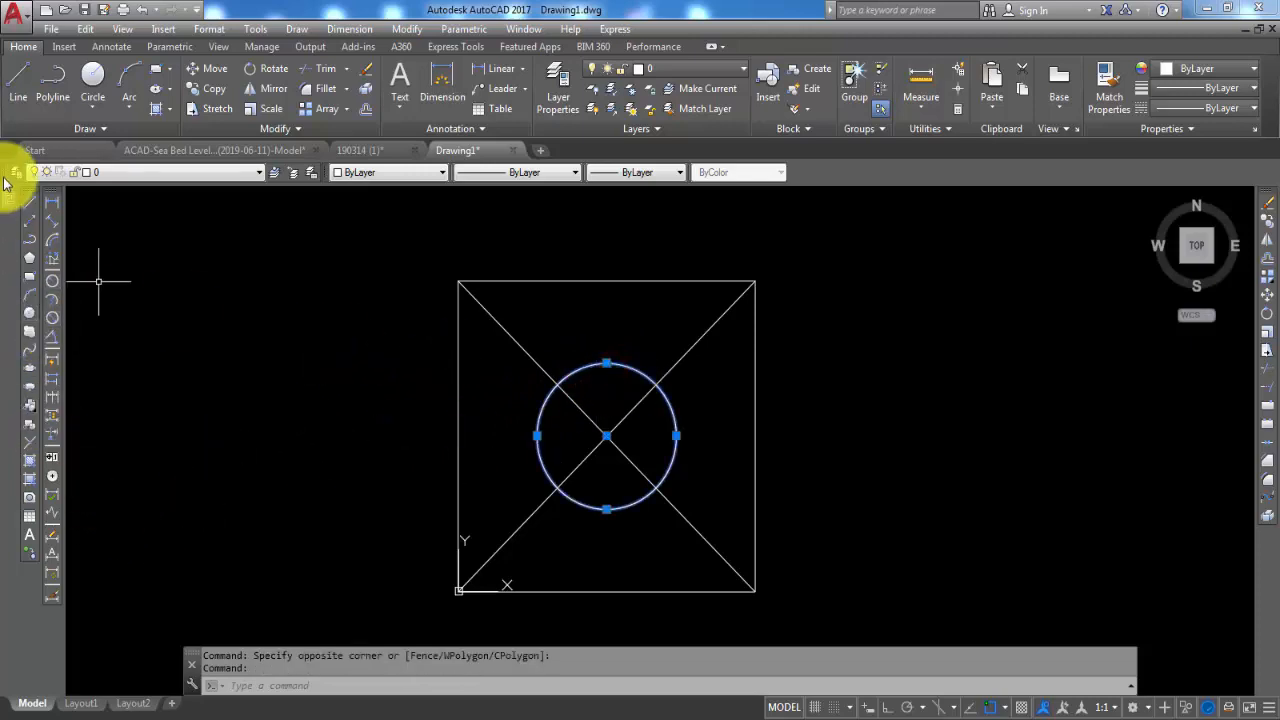
mouse_move(10, 200)
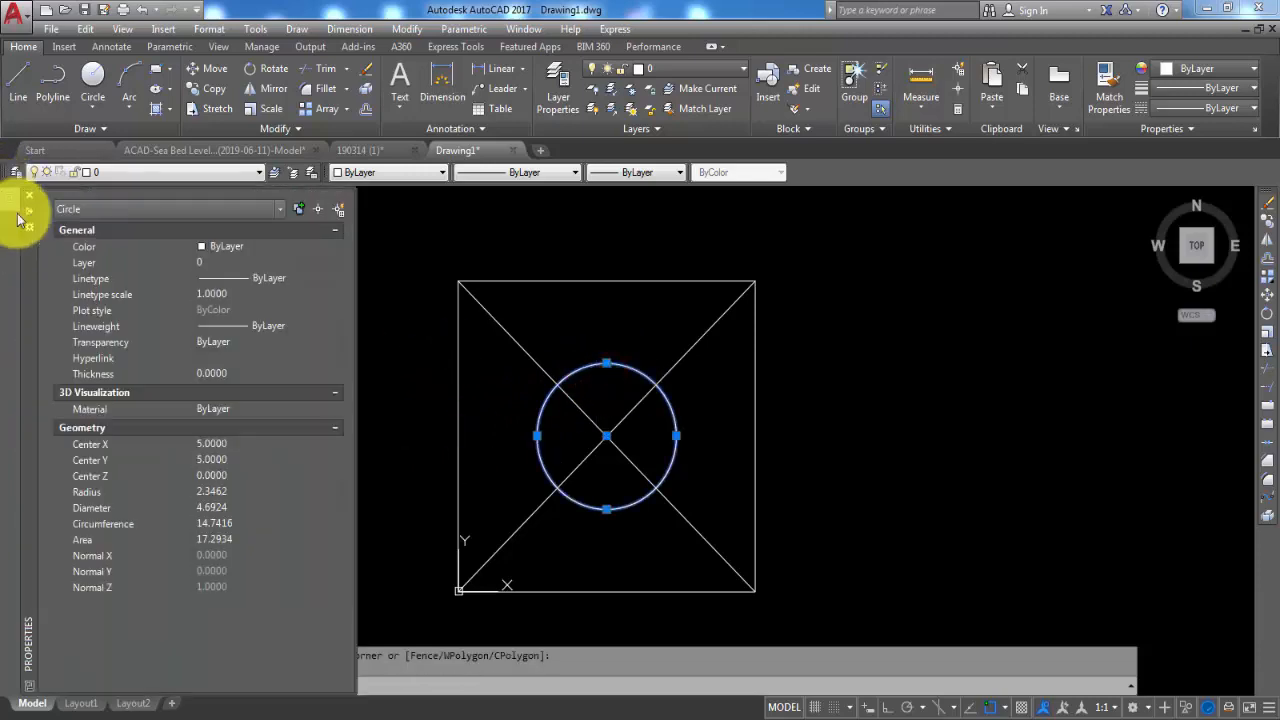
click(258, 540)
click(340, 539)
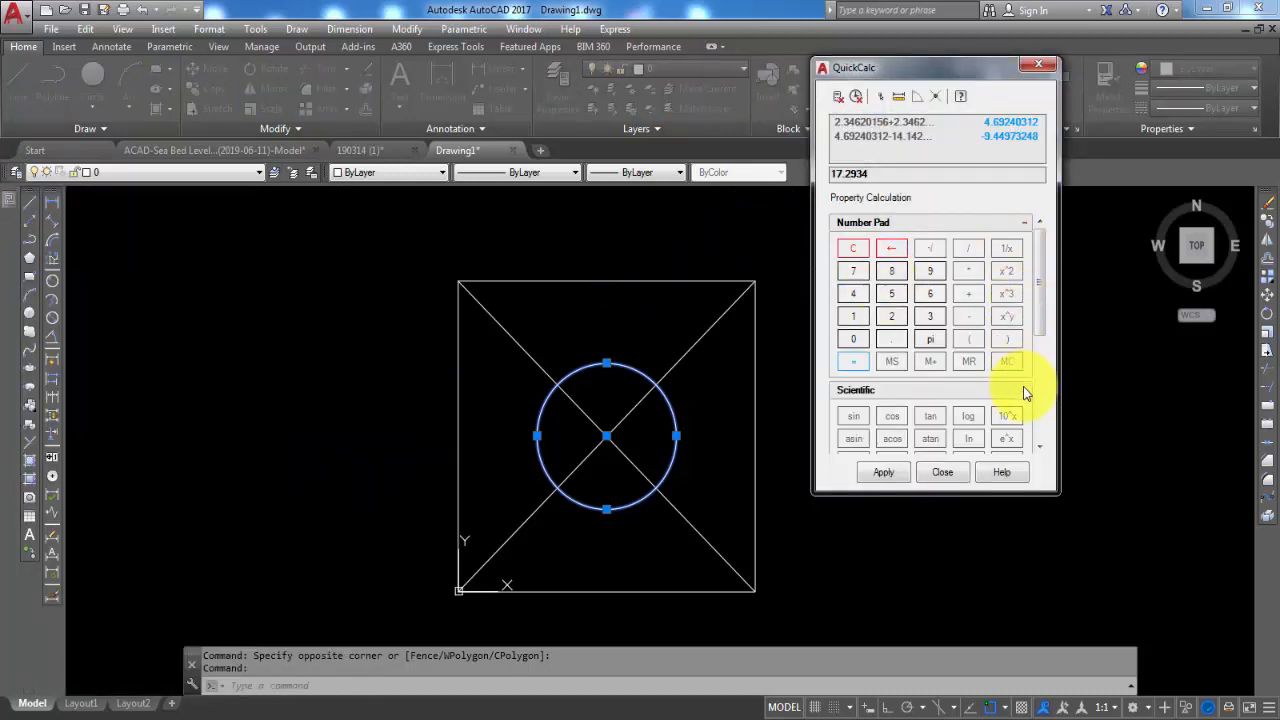
- Subtract the square's area recalled from the calculator's memory from the circle's area and evaluate the expression
click(971, 317)
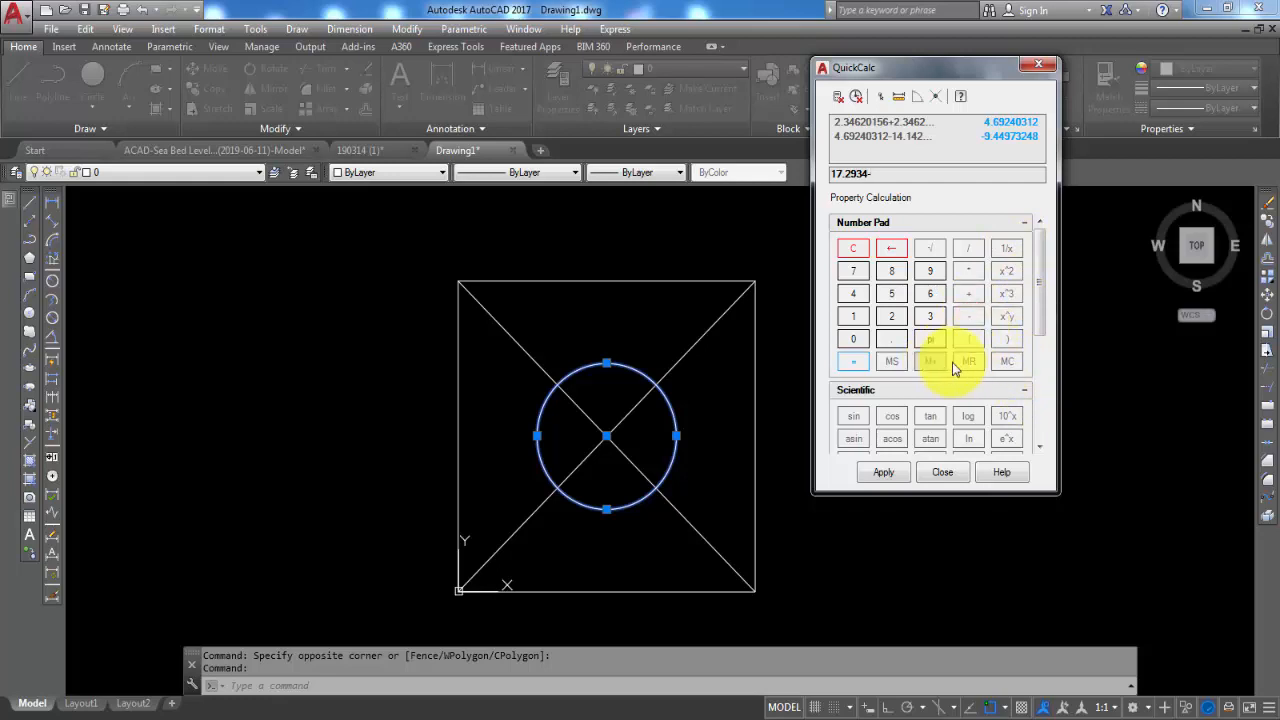
click(966, 362)
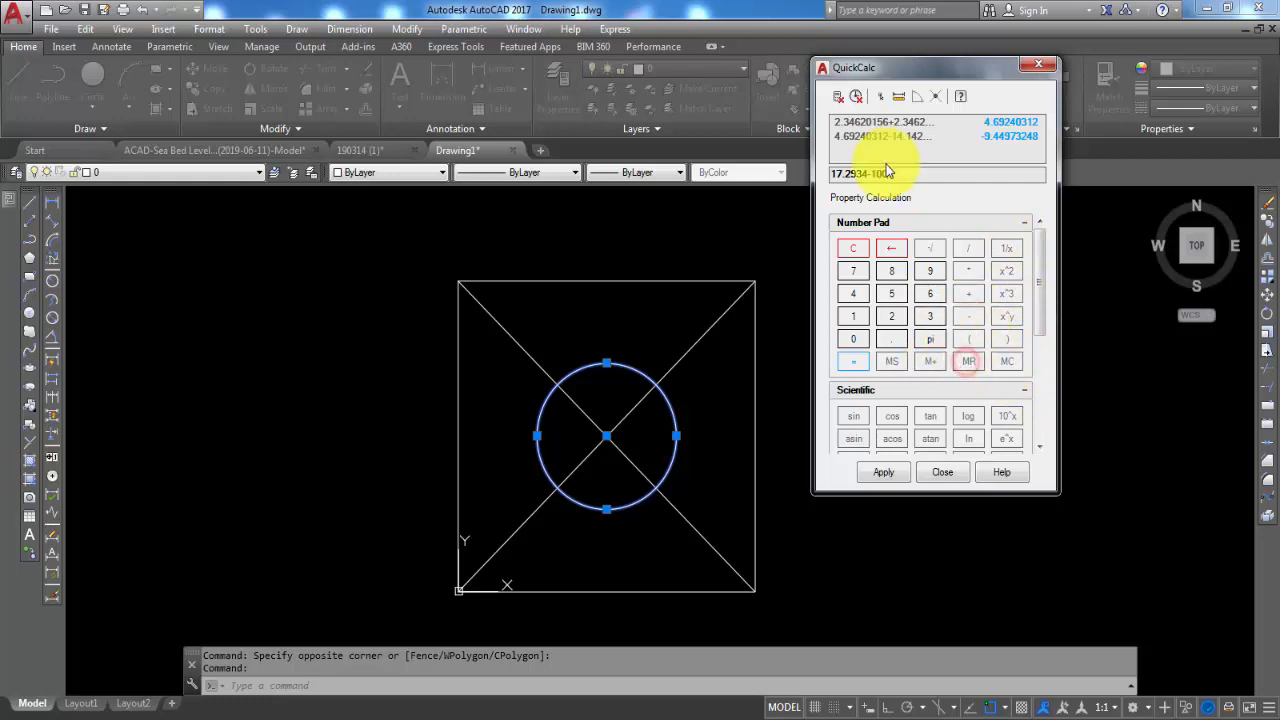
click(853, 361)
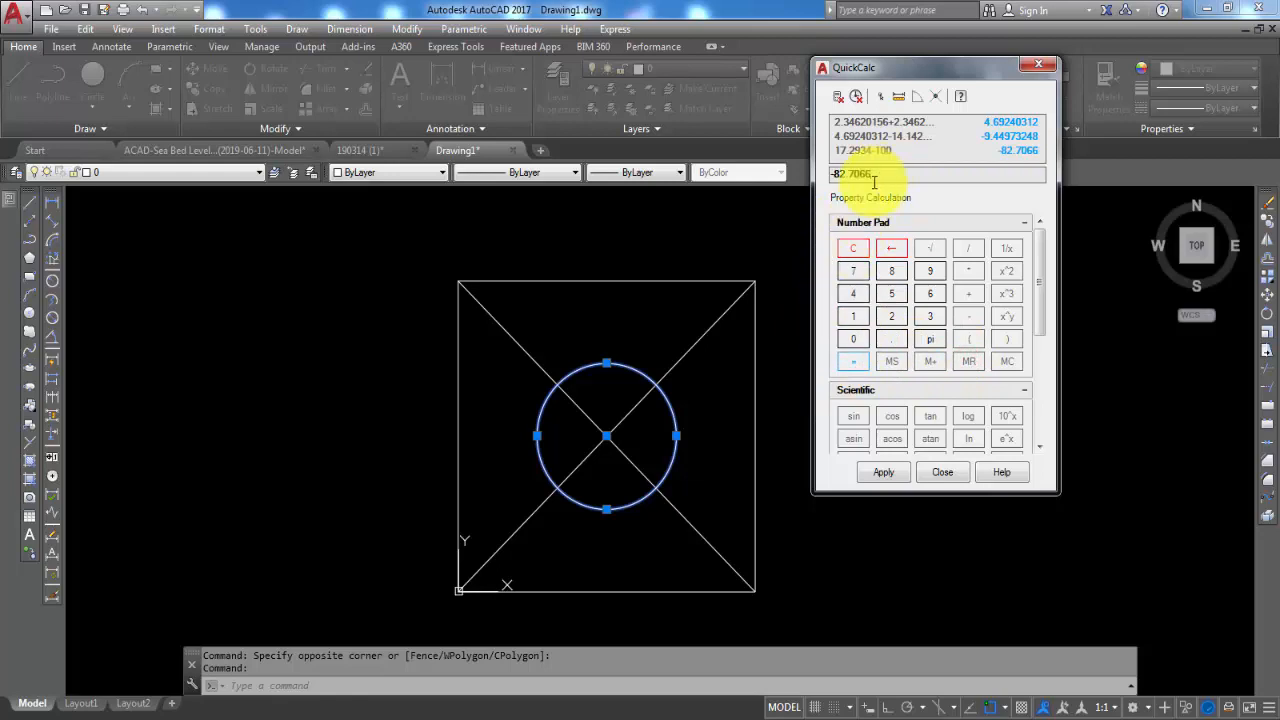
- Erase the subtraction result from the calculator's expression
text(4)
drag(910, 177, 794, 179)
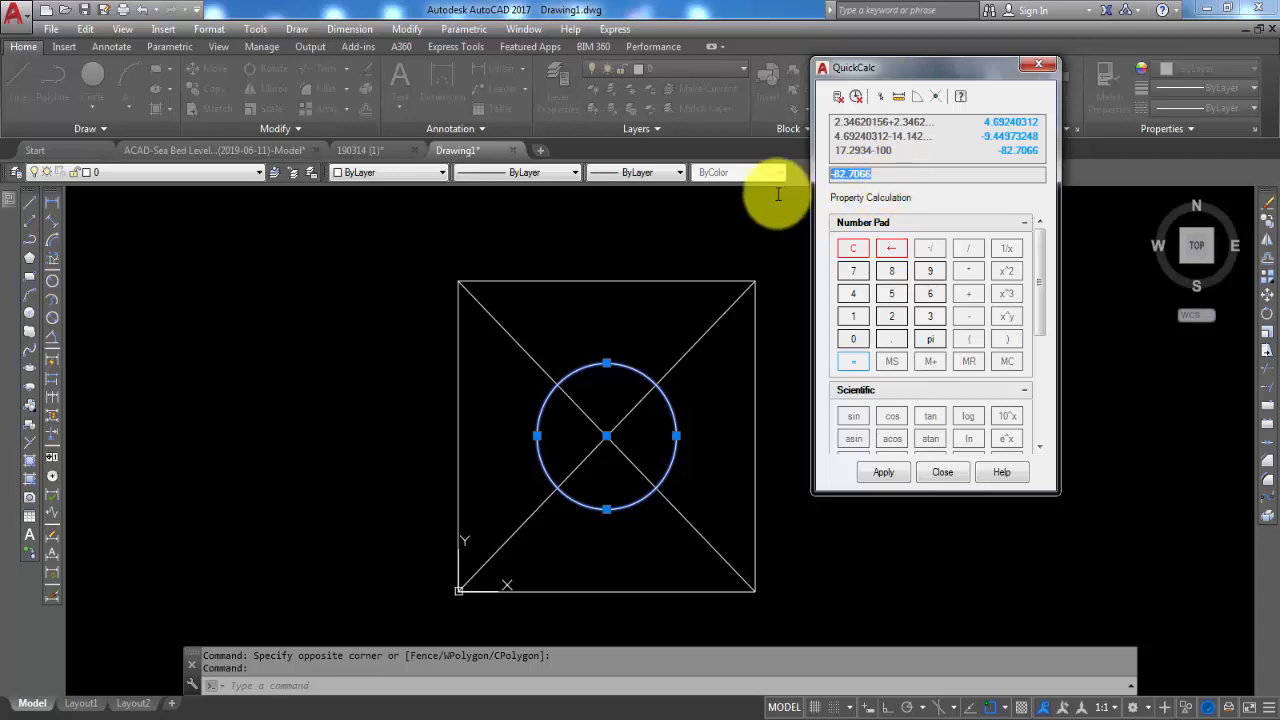
key(Delete)
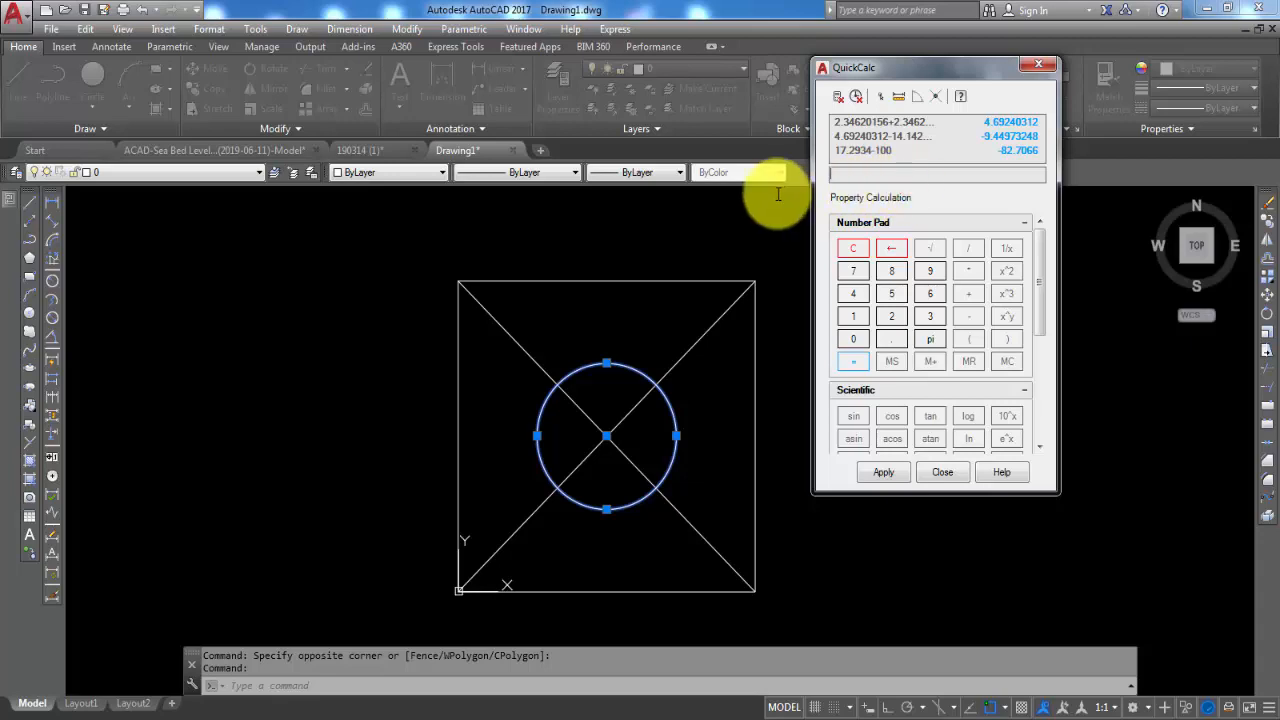